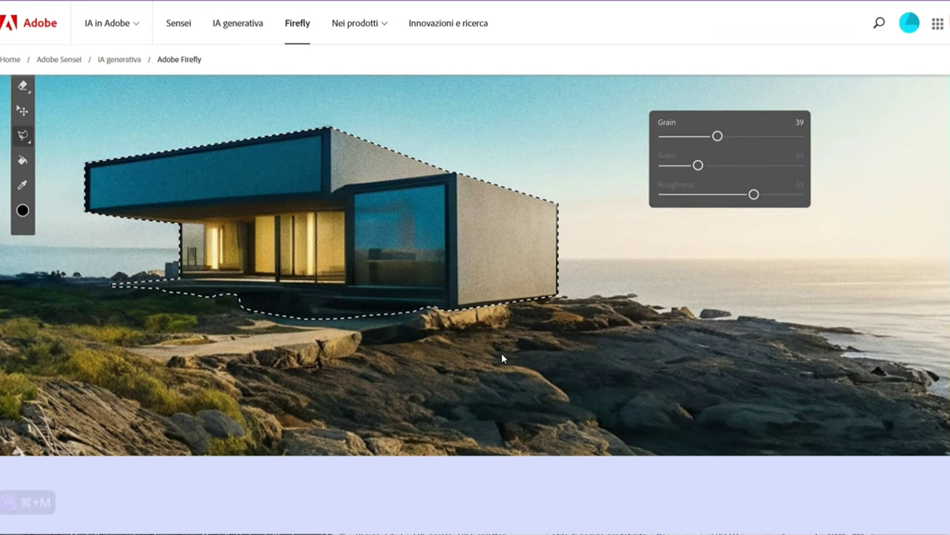
Look through the Adobe Firefly page, from the generative AI research projects back to the Photoshop introduction and opening banner.
{"action": "scroll", "coordinate": [502, 354], "scroll_direction": "down", "scroll_amount": 5}
{"action": "scroll", "coordinate": [503, 355], "scroll_direction": "down", "scroll_amount": 2}
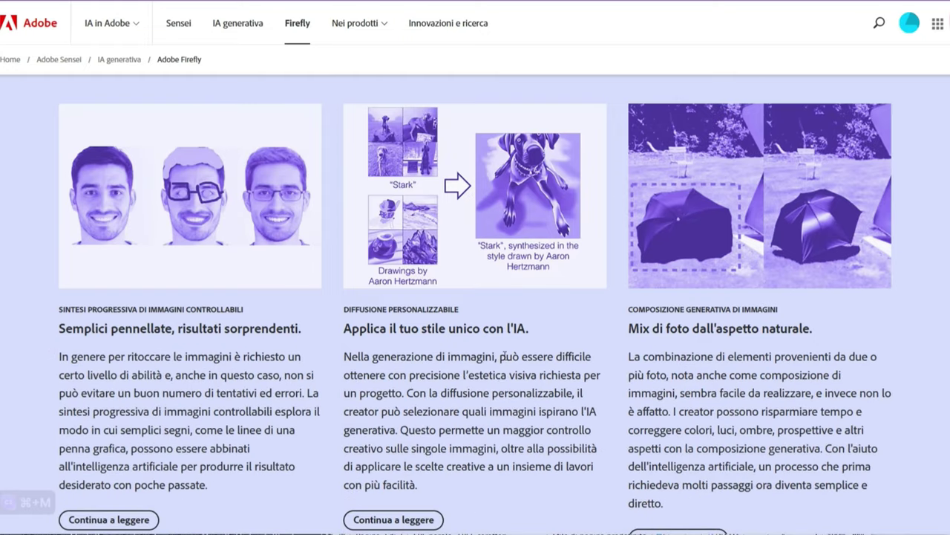
{"action": "scroll", "coordinate": [504, 357], "scroll_direction": "down", "scroll_amount": 4}
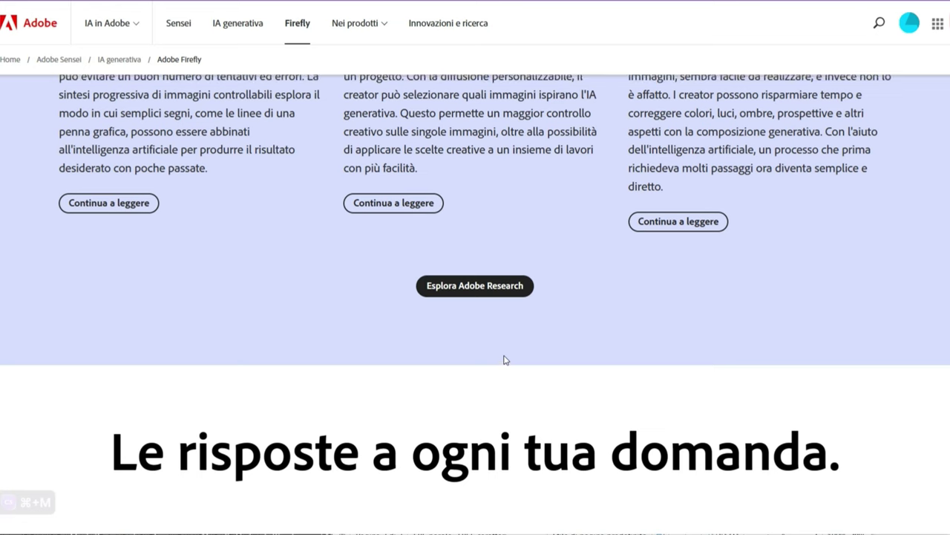
{"action": "scroll", "coordinate": [504, 360], "scroll_direction": "up", "scroll_amount": 2}
{"action": "scroll", "coordinate": [504, 355], "scroll_direction": "down", "scroll_amount": 3}
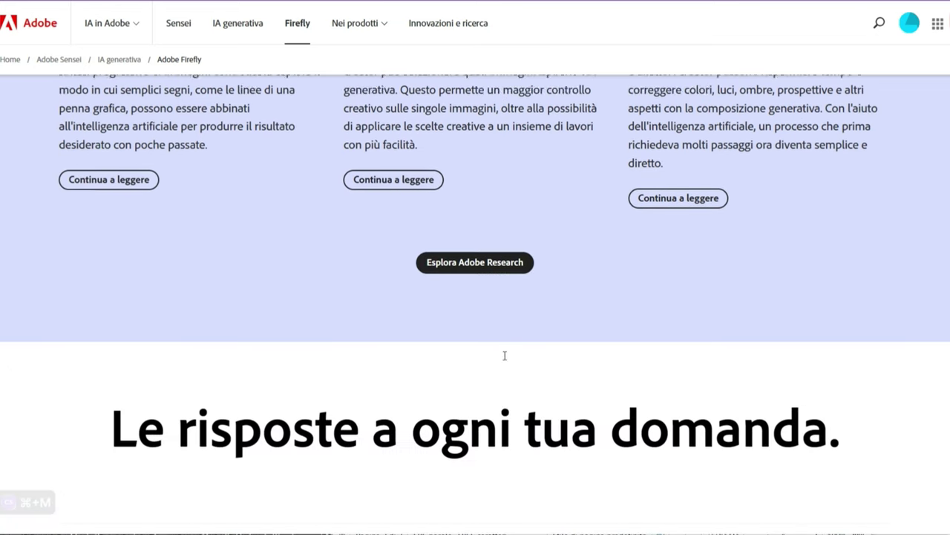
{"action": "scroll", "coordinate": [504, 356], "scroll_direction": "down", "scroll_amount": 8}
{"action": "scroll", "coordinate": [506, 361], "scroll_direction": "up", "scroll_amount": 8}
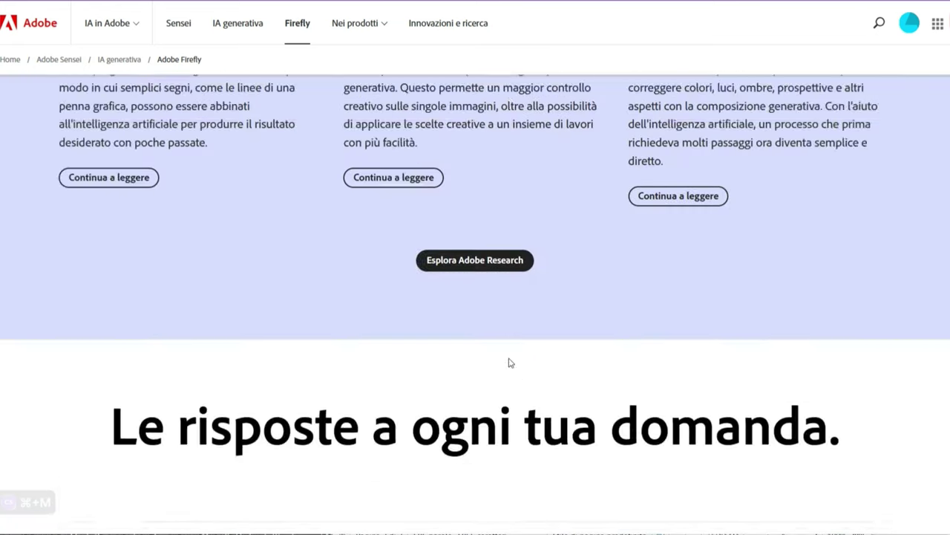
{"action": "scroll", "coordinate": [509, 362], "scroll_direction": "up", "scroll_amount": 15}
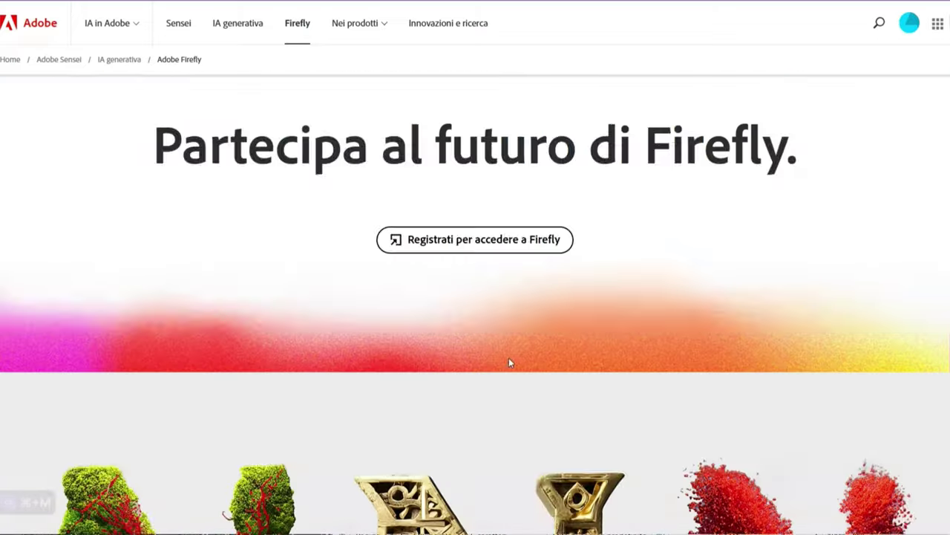
{"action": "scroll", "coordinate": [508, 363], "scroll_direction": "up", "scroll_amount": 5}
{"action": "scroll", "coordinate": [509, 362], "scroll_direction": "down", "scroll_amount": 3}
{"action": "scroll", "coordinate": [508, 362], "scroll_direction": "up", "scroll_amount": 4}
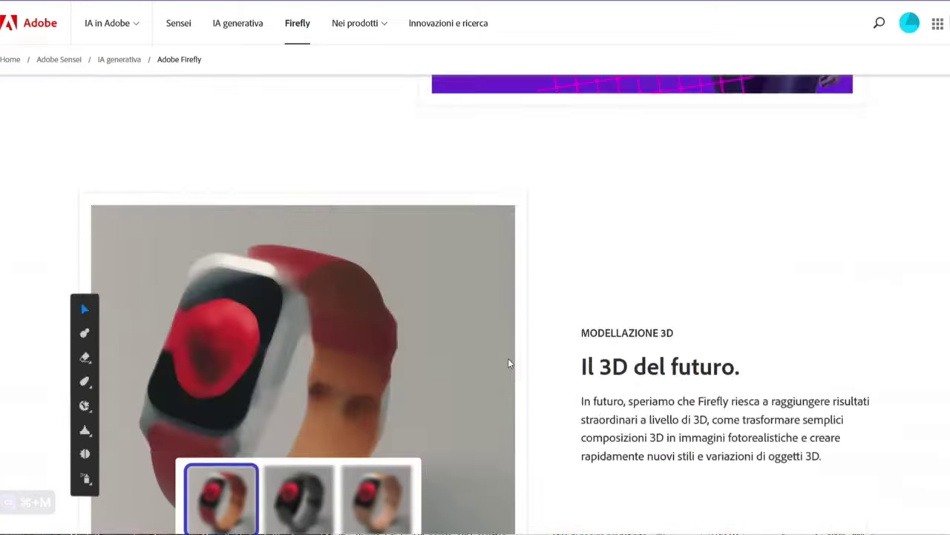
{"action": "scroll", "coordinate": [508, 358], "scroll_direction": "up", "scroll_amount": 8}
{"action": "scroll", "coordinate": [508, 358], "scroll_direction": "up", "scroll_amount": 10}
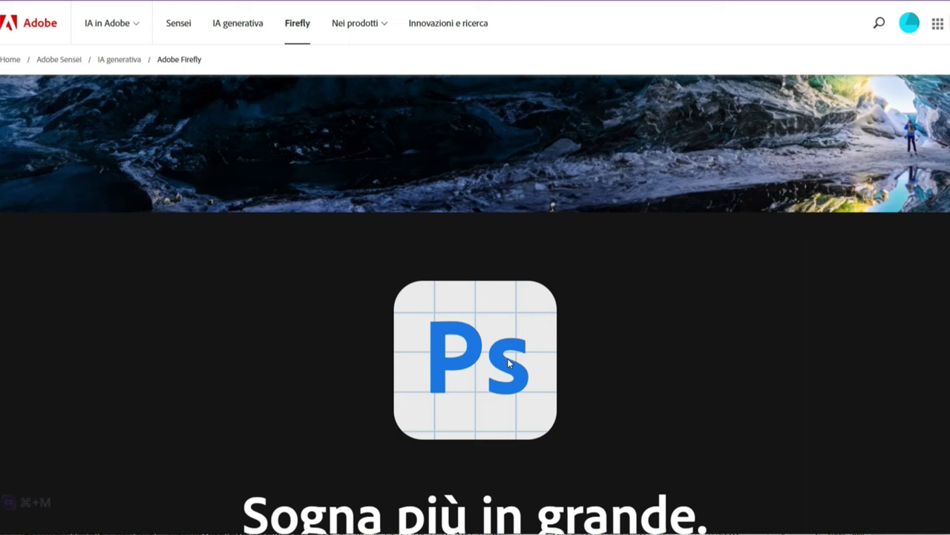
{"action": "scroll", "coordinate": [507, 357], "scroll_direction": "down", "scroll_amount": 3}
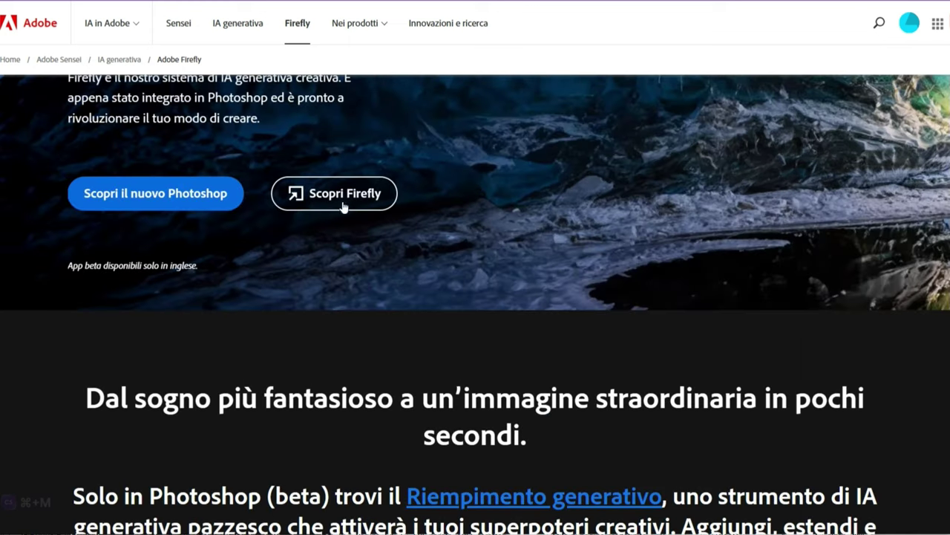
Open Firefly from the page's opening banner and dismiss the offer to translate the site into Italian.
{"action": "left_click", "coordinate": [333, 194]}
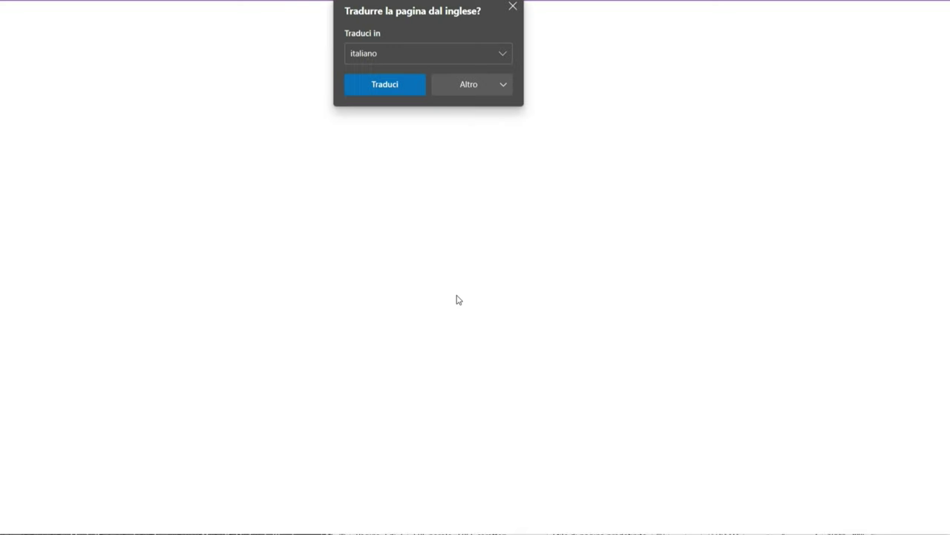
{"action": "left_click", "coordinate": [514, 7]}
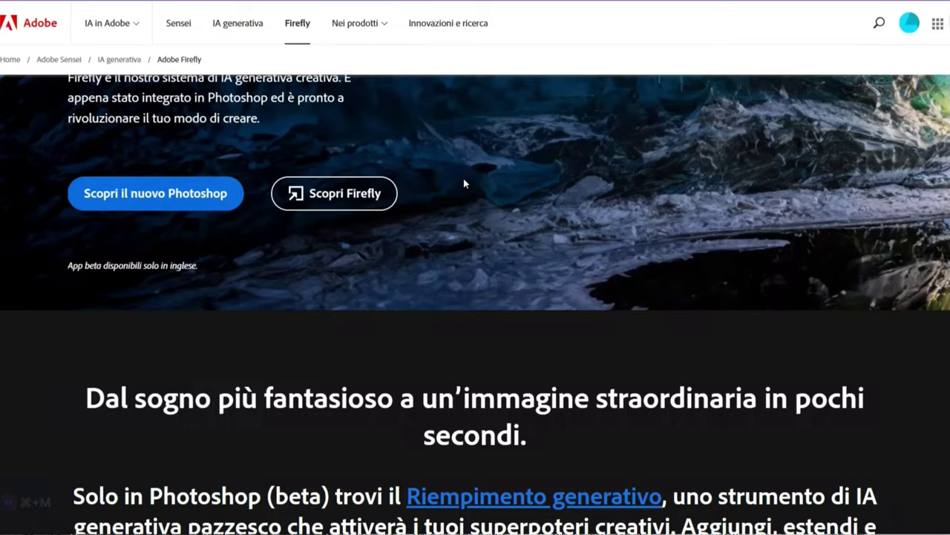
Open the Firefly beta site through the registration link in the "Partecipa al futuro di Firefly" section.
{"action": "scroll", "coordinate": [464, 184], "scroll_direction": "down", "scroll_amount": 15}
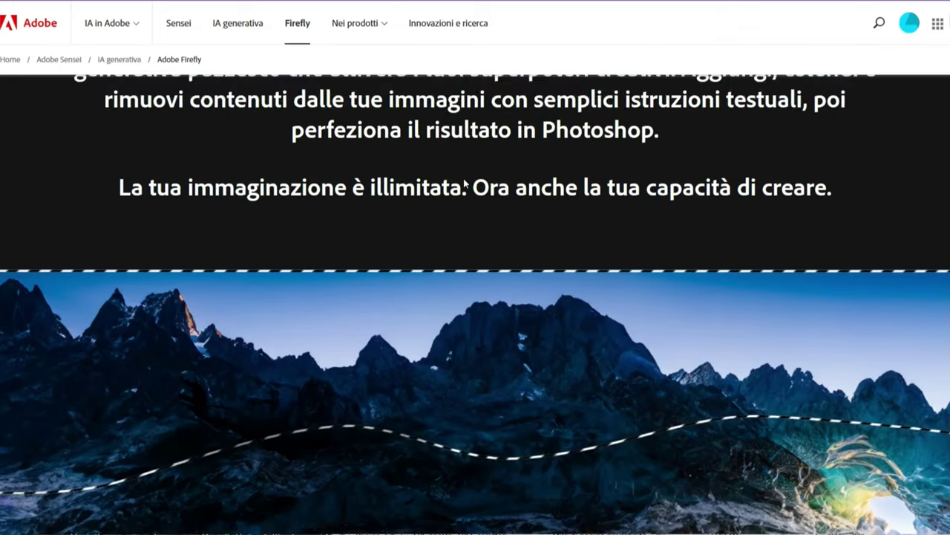
{"action": "scroll", "coordinate": [467, 181], "scroll_direction": "down", "scroll_amount": 12}
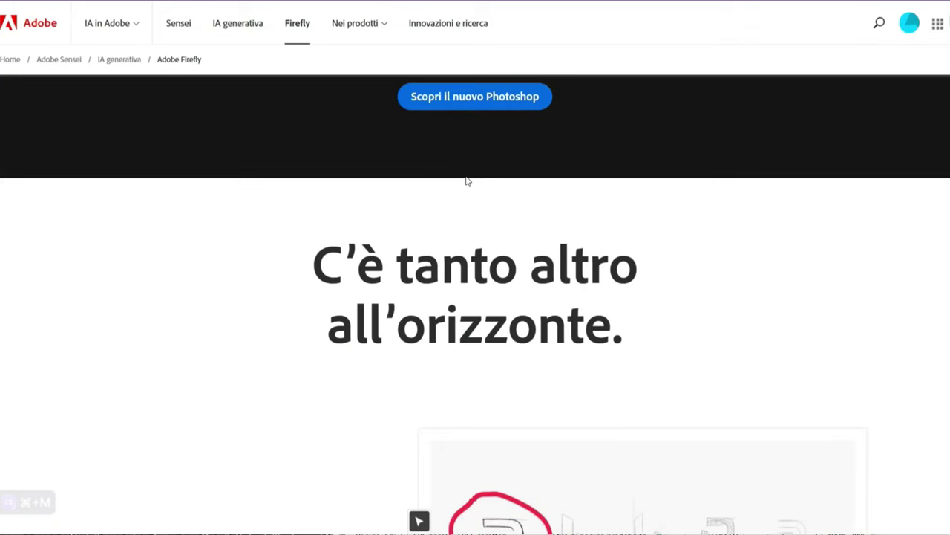
{"action": "scroll", "coordinate": [467, 180], "scroll_direction": "down", "scroll_amount": 12}
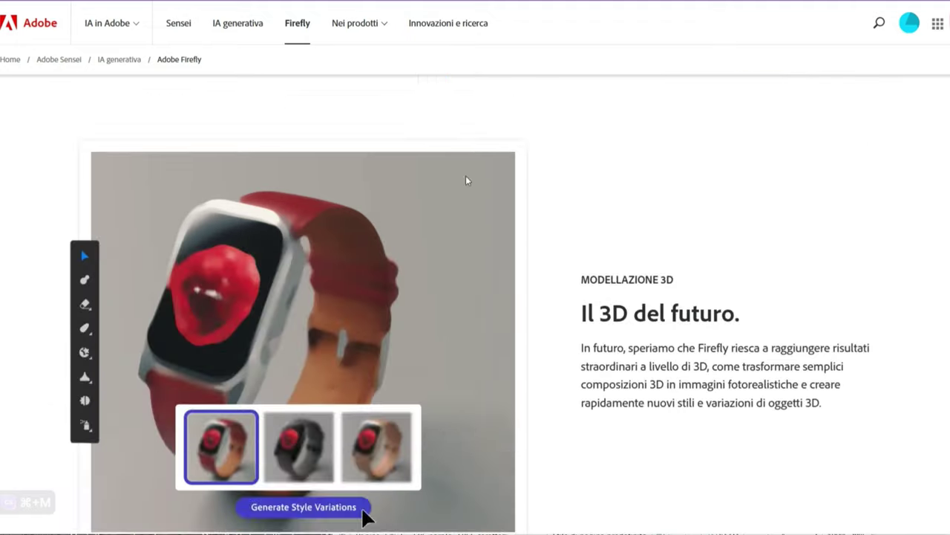
{"action": "scroll", "coordinate": [466, 181], "scroll_direction": "down", "scroll_amount": 2}
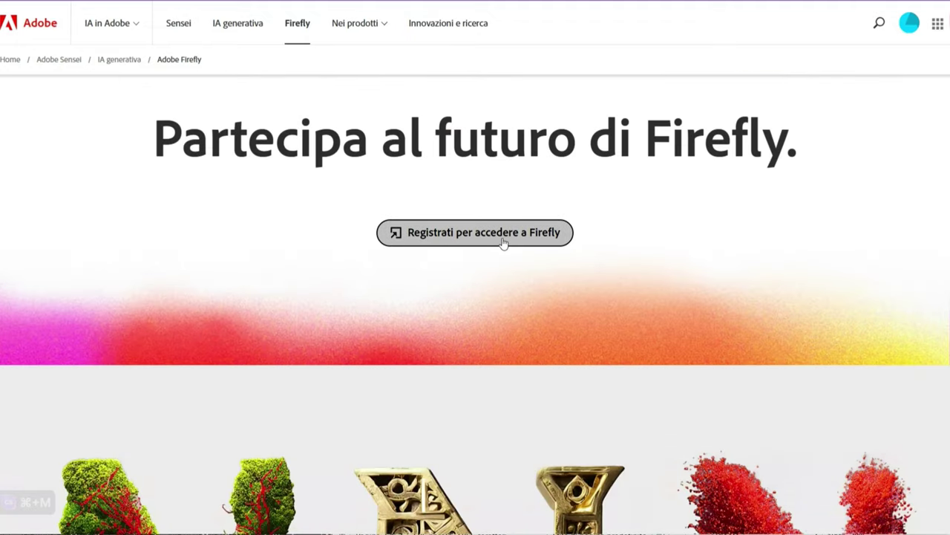
{"action": "left_click", "coordinate": [525, 242]}
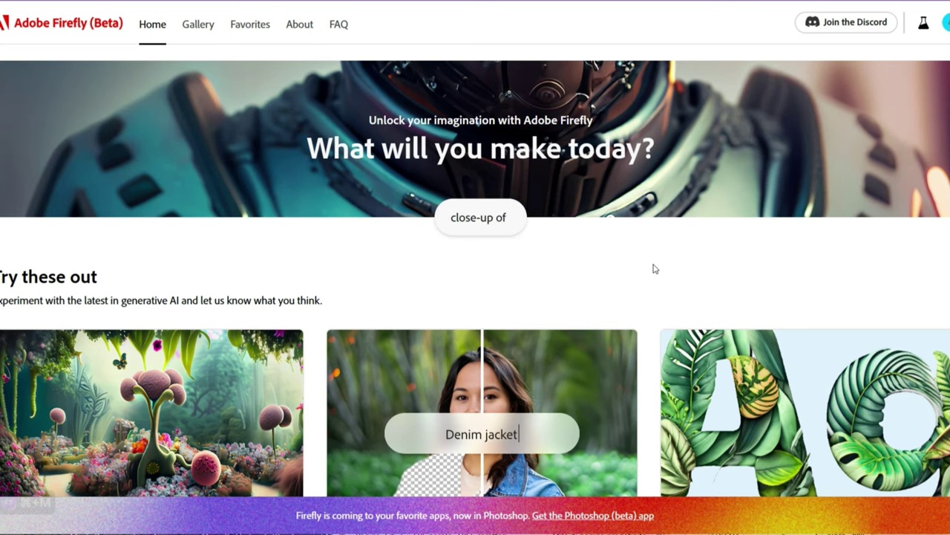
Examine the generative tools offered on the Firefly home page, from Text to image to Extend image.
{"action": "scroll", "coordinate": [655, 268], "scroll_direction": "down", "scroll_amount": 2}
{"action": "scroll", "coordinate": [655, 269], "scroll_direction": "down", "scroll_amount": 1}
{"action": "scroll", "coordinate": [654, 269], "scroll_direction": "down", "scroll_amount": 3}
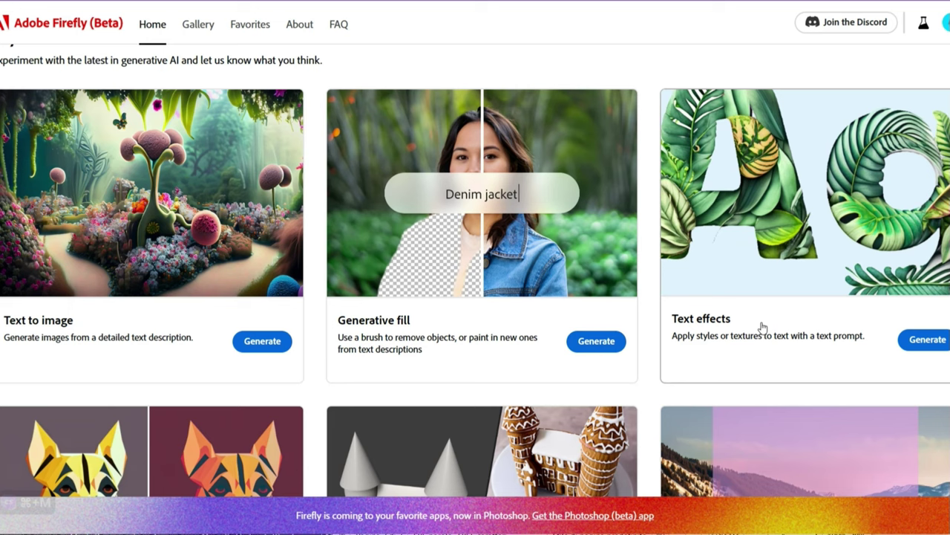
{"action": "scroll", "coordinate": [763, 327], "scroll_direction": "down", "scroll_amount": 5}
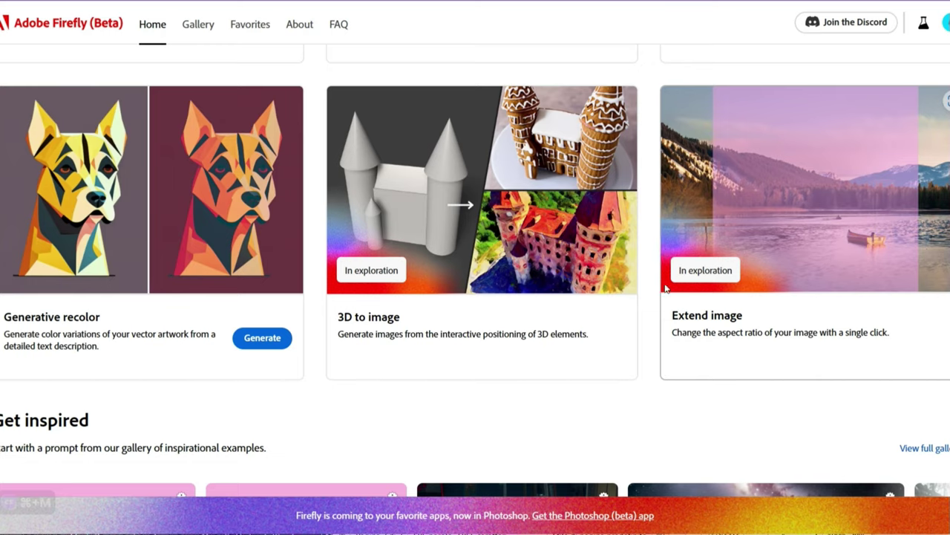
{"action": "scroll", "coordinate": [643, 323], "scroll_direction": "down", "scroll_amount": 3}
{"action": "scroll", "coordinate": [219, 329], "scroll_direction": "up", "scroll_amount": 8}
{"action": "scroll", "coordinate": [219, 328], "scroll_direction": "down", "scroll_amount": 9}
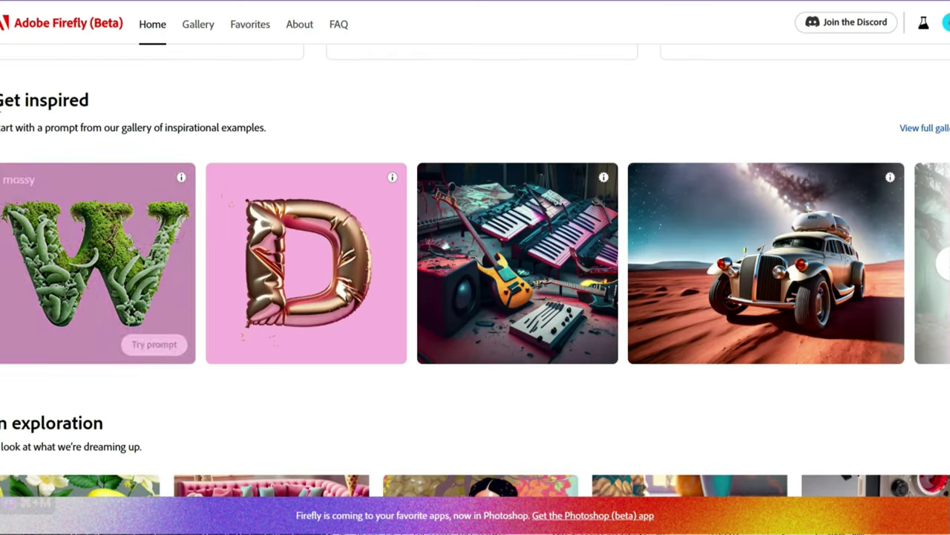
Review the example prompts in the Get inspired section and advance its carousel to see more images.
{"action": "mouse_move", "coordinate": [157, 234]}
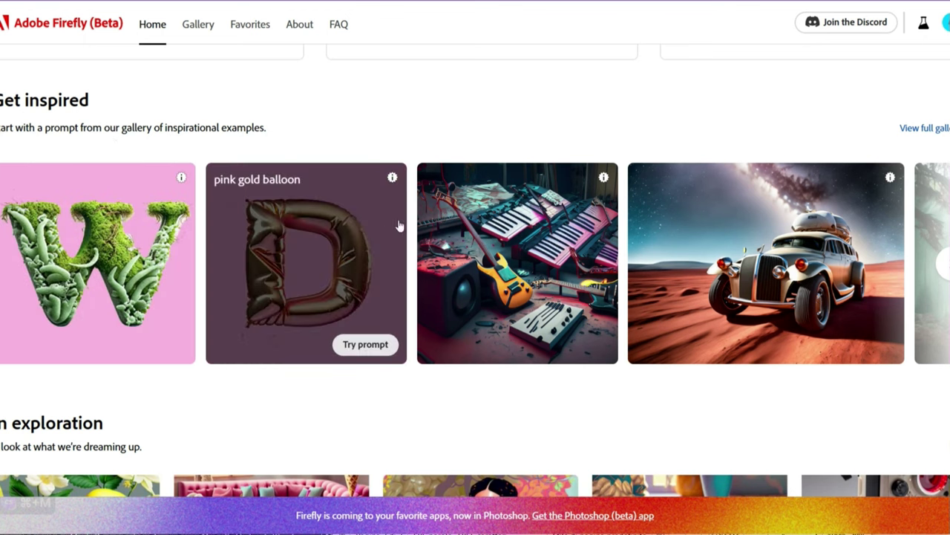
{"action": "mouse_move", "coordinate": [522, 222]}
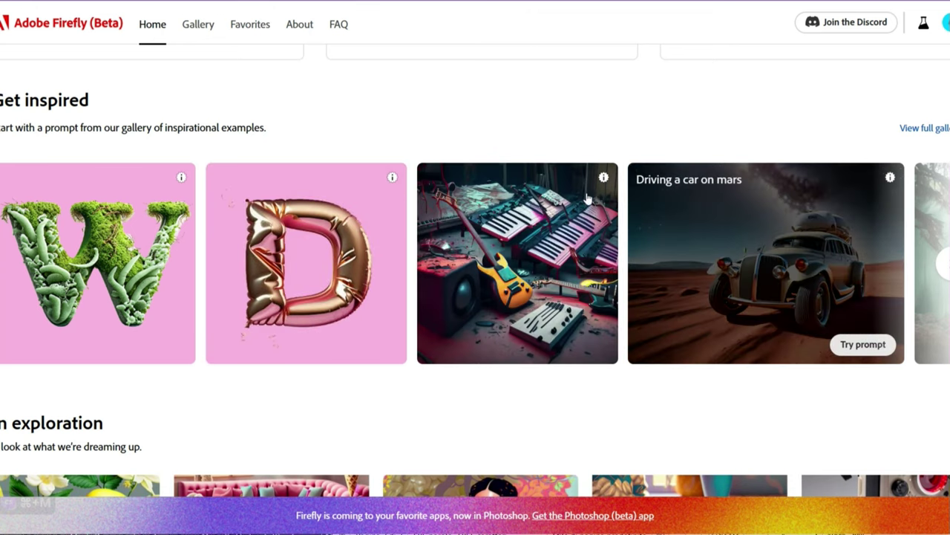
{"action": "mouse_move", "coordinate": [550, 232]}
{"action": "left_click", "coordinate": [943, 264]}
{"action": "left_click", "coordinate": [943, 264]}
{"action": "left_click", "coordinate": [943, 265]}
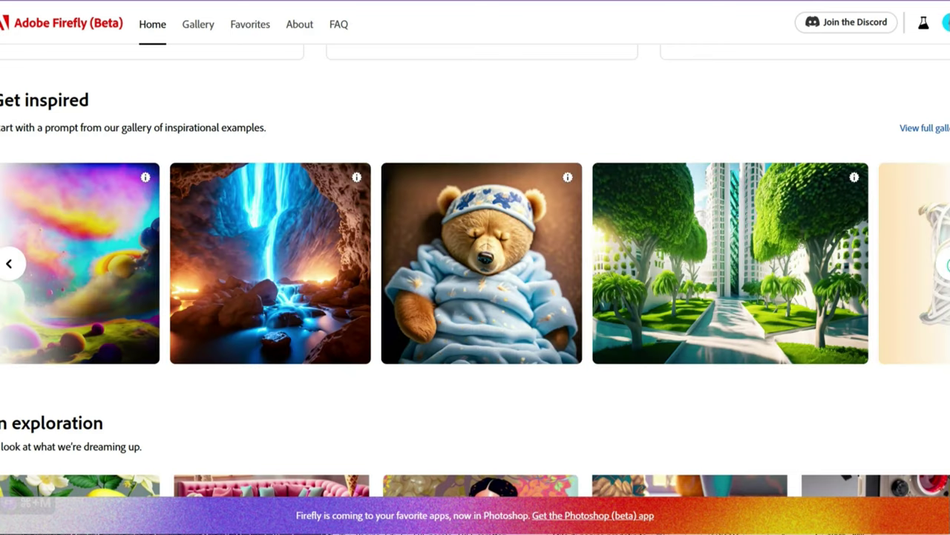
{"action": "left_click", "coordinate": [943, 264]}
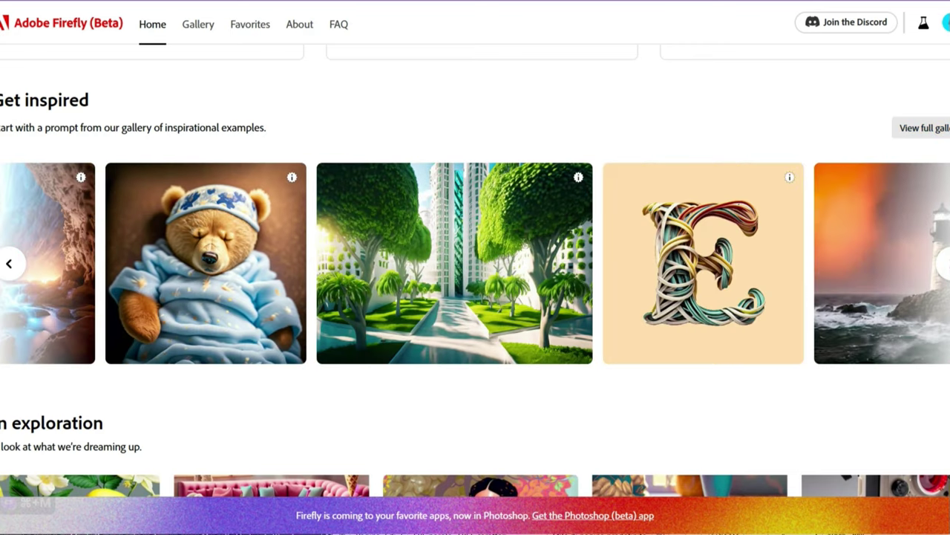
Open the full community gallery and look through its sample images and their prompts.
{"action": "left_click", "coordinate": [946, 129]}
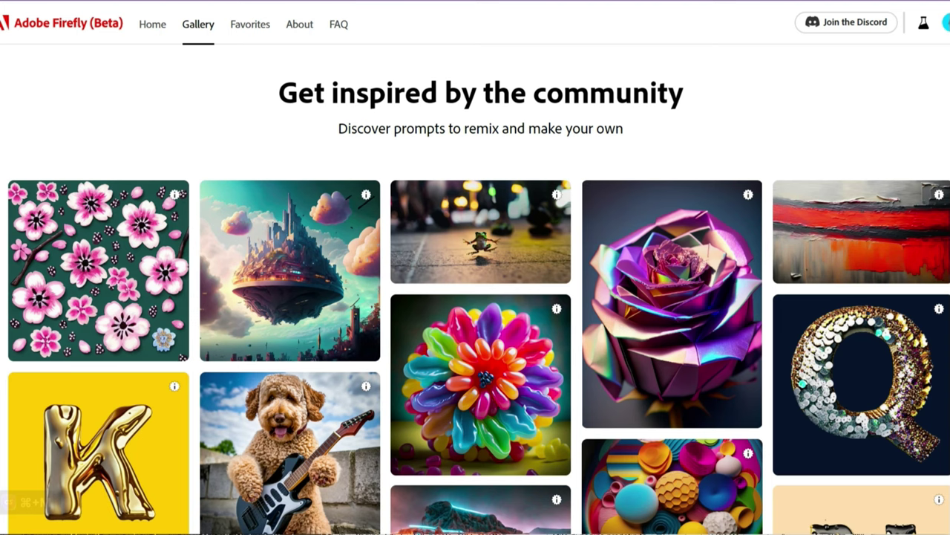
{"action": "scroll", "coordinate": [323, 216], "scroll_direction": "down", "scroll_amount": 3}
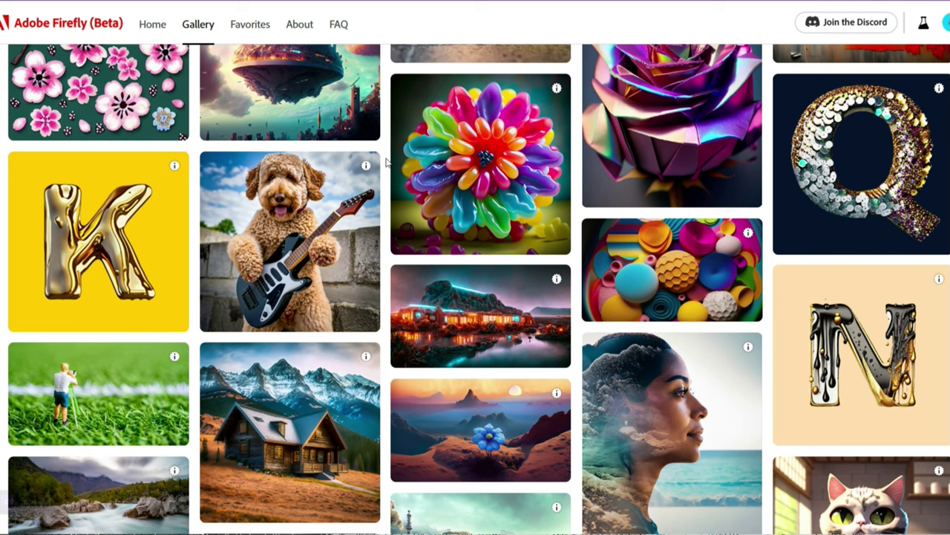
{"action": "mouse_move", "coordinate": [324, 212]}
{"action": "scroll", "coordinate": [383, 173], "scroll_direction": "down", "scroll_amount": 1}
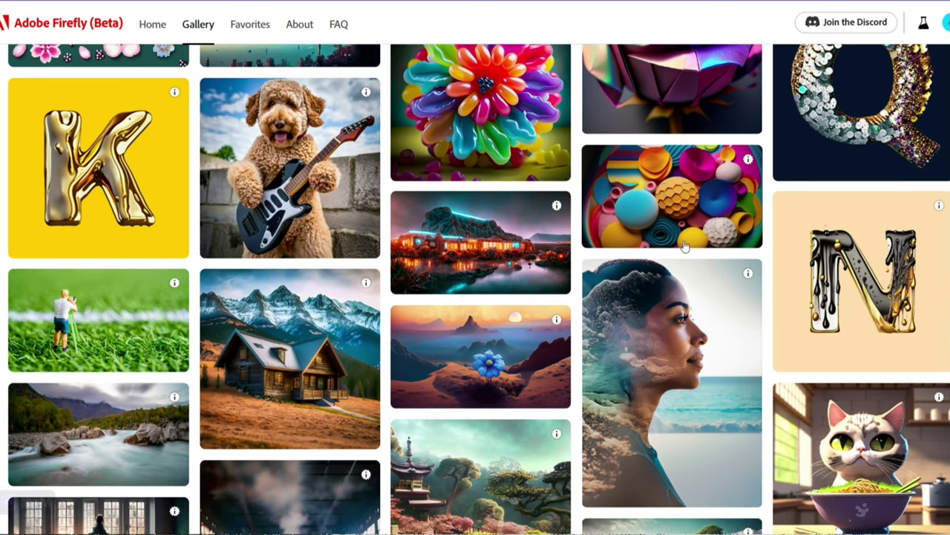
{"action": "mouse_move", "coordinate": [713, 315]}
{"action": "scroll", "coordinate": [770, 279], "scroll_direction": "down", "scroll_amount": 1}
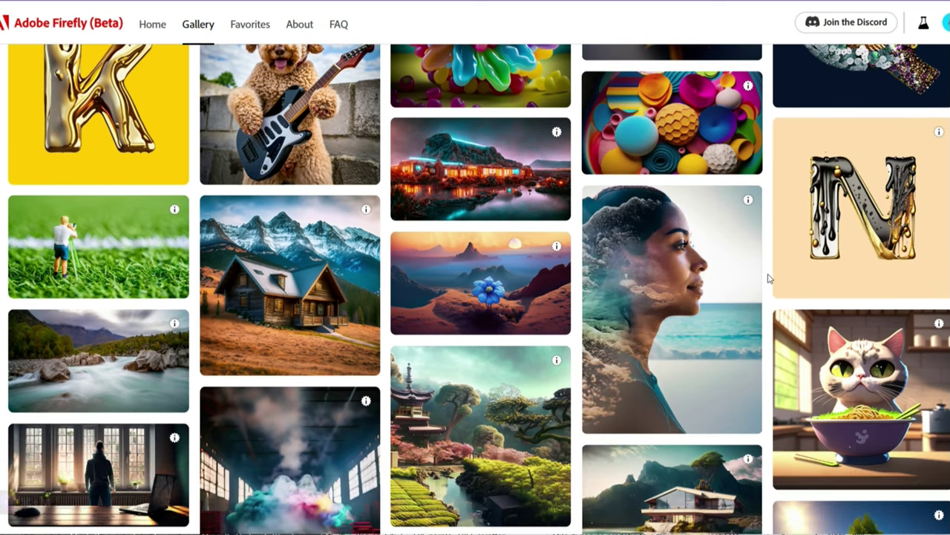
{"action": "scroll", "coordinate": [769, 275], "scroll_direction": "down", "scroll_amount": 3}
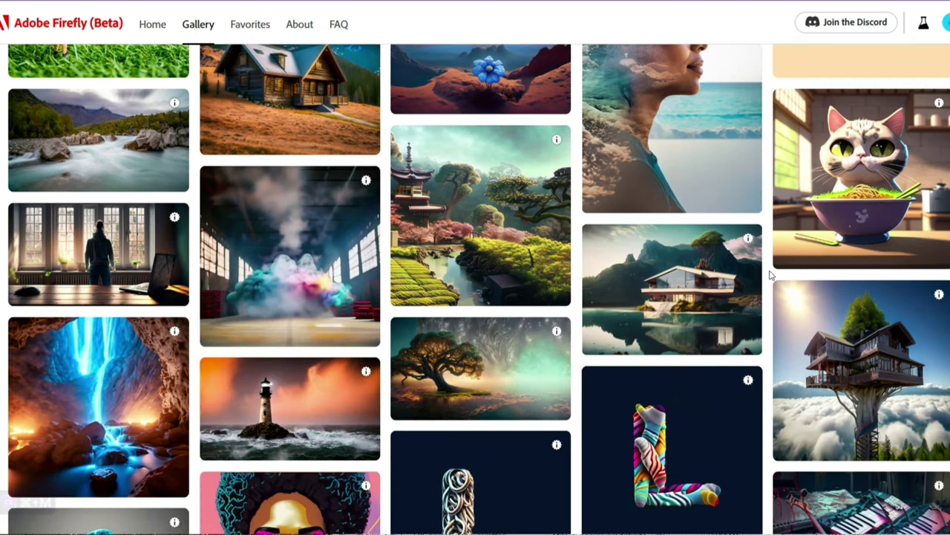
{"action": "scroll", "coordinate": [769, 275], "scroll_direction": "down", "scroll_amount": 5}
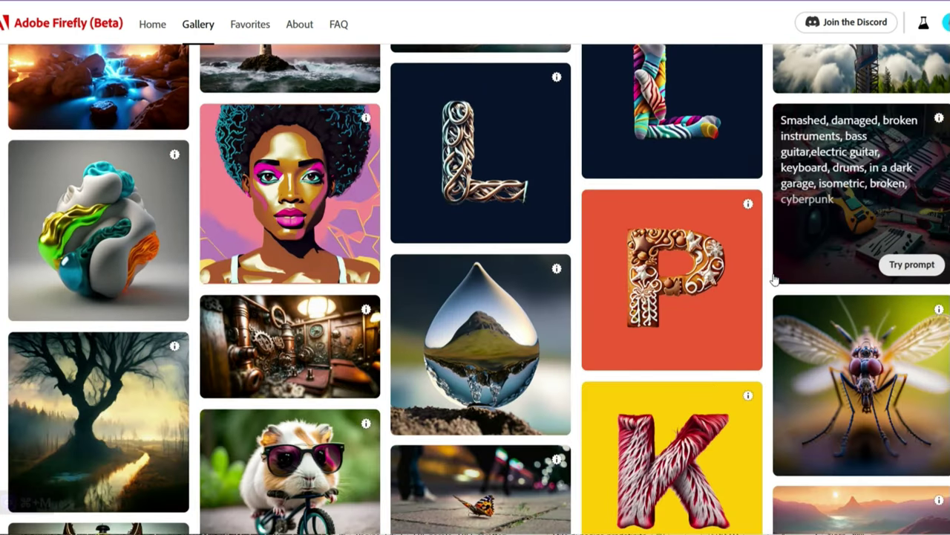
{"action": "scroll", "coordinate": [771, 289], "scroll_direction": "down", "scroll_amount": 3}
{"action": "scroll", "coordinate": [772, 306], "scroll_direction": "down", "scroll_amount": 1}
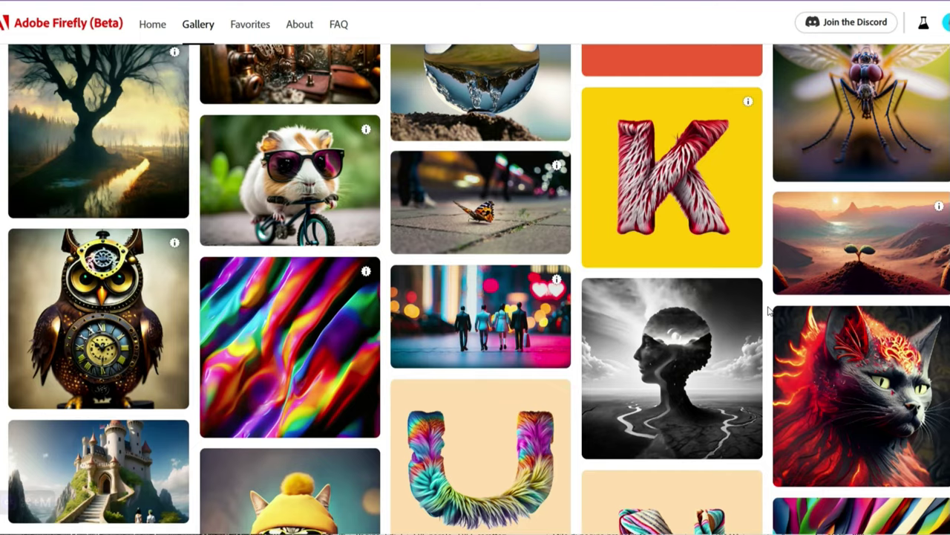
{"action": "scroll", "coordinate": [770, 310], "scroll_direction": "down", "scroll_amount": 1}
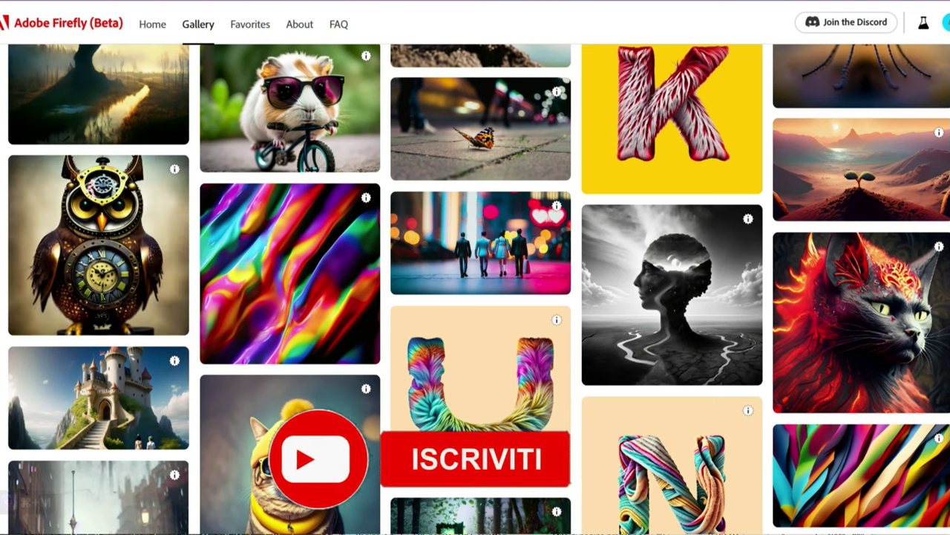
Read the prompts behind further gallery images, including the clock owl, the long-tongued monster and the steampunk rhino.
{"action": "mouse_move", "coordinate": [121, 255]}
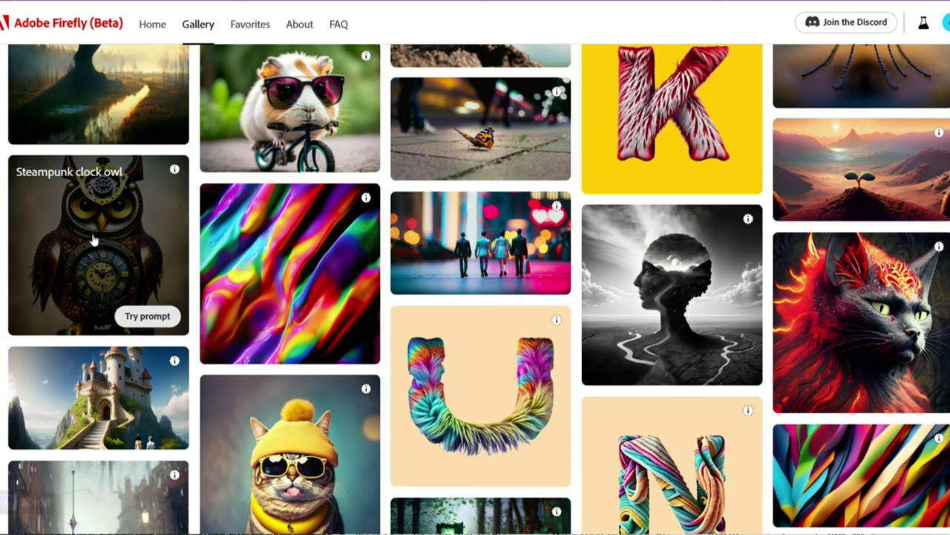
{"action": "scroll", "coordinate": [2, 225], "scroll_direction": "down", "scroll_amount": 4}
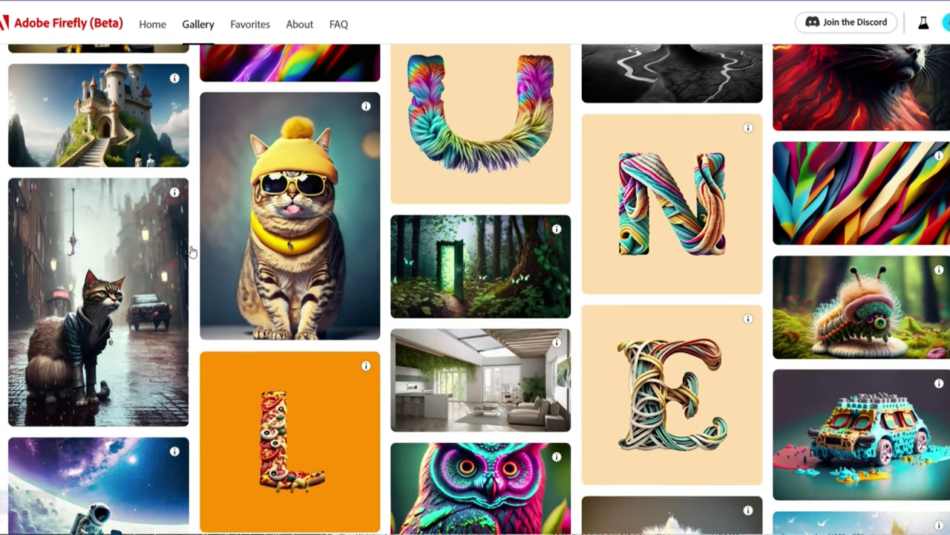
{"action": "scroll", "coordinate": [335, 254], "scroll_direction": "down", "scroll_amount": 3}
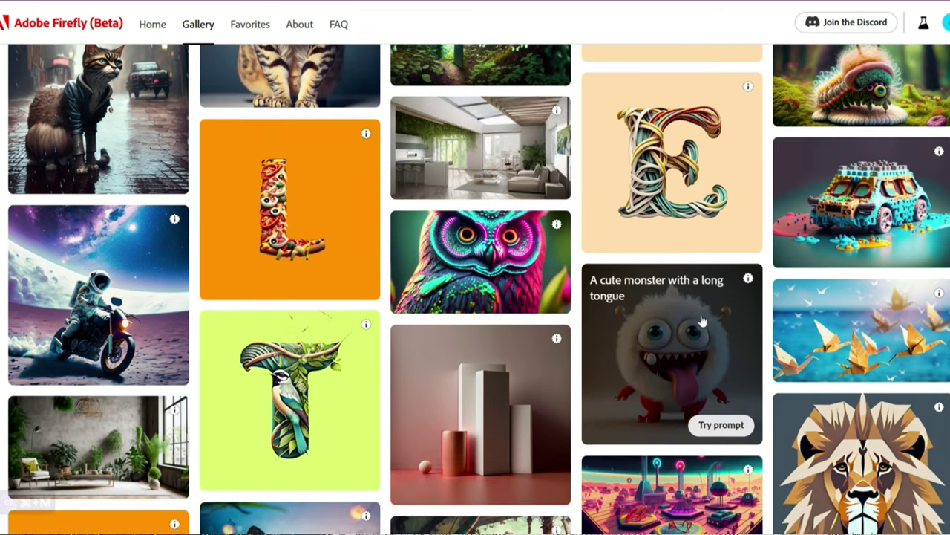
{"action": "scroll", "coordinate": [690, 308], "scroll_direction": "down", "scroll_amount": 3}
{"action": "scroll", "coordinate": [275, 265], "scroll_direction": "down", "scroll_amount": 1}
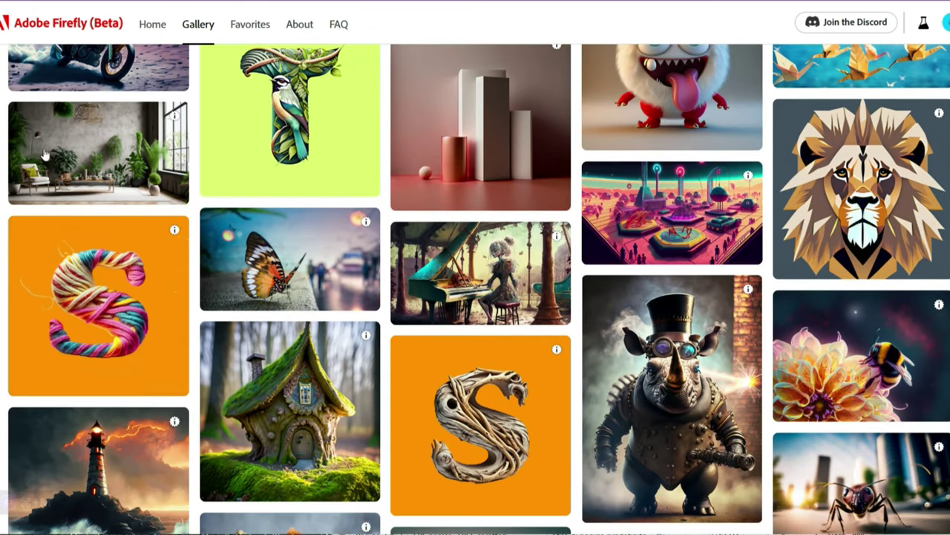
{"action": "mouse_move", "coordinate": [665, 308]}
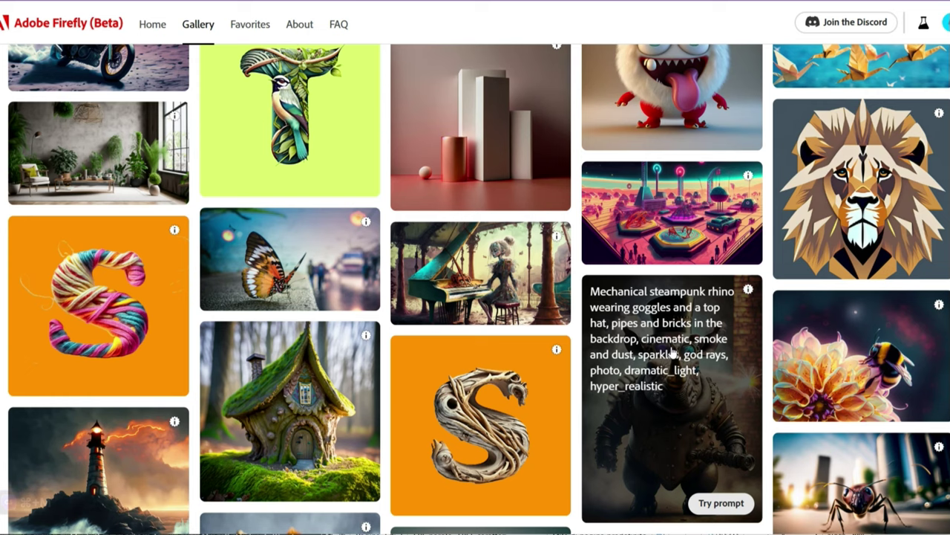
Return to the home page and examine the features in exploration, such as Text to vector, Text to brush and Sketch to image.
{"action": "left_click", "coordinate": [745, 503]}
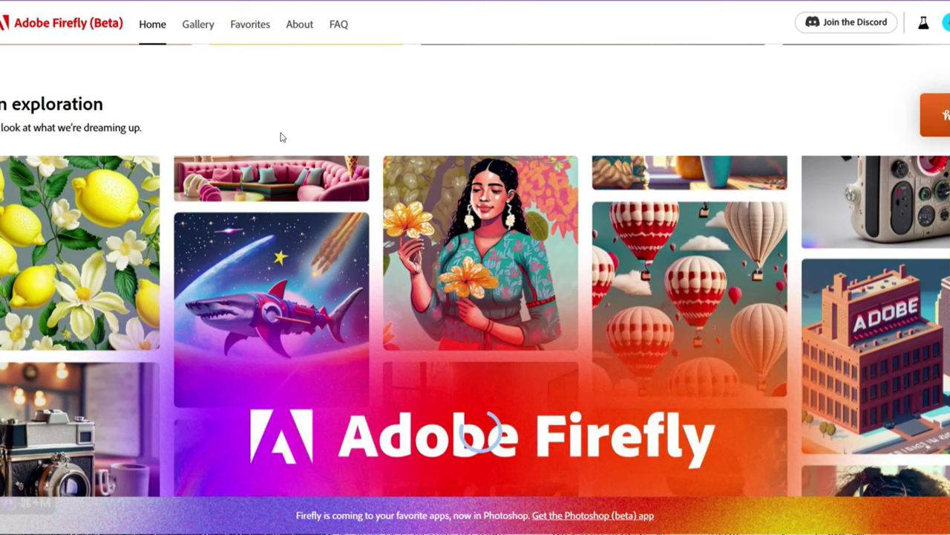
{"action": "scroll", "coordinate": [281, 137], "scroll_direction": "down", "scroll_amount": 2}
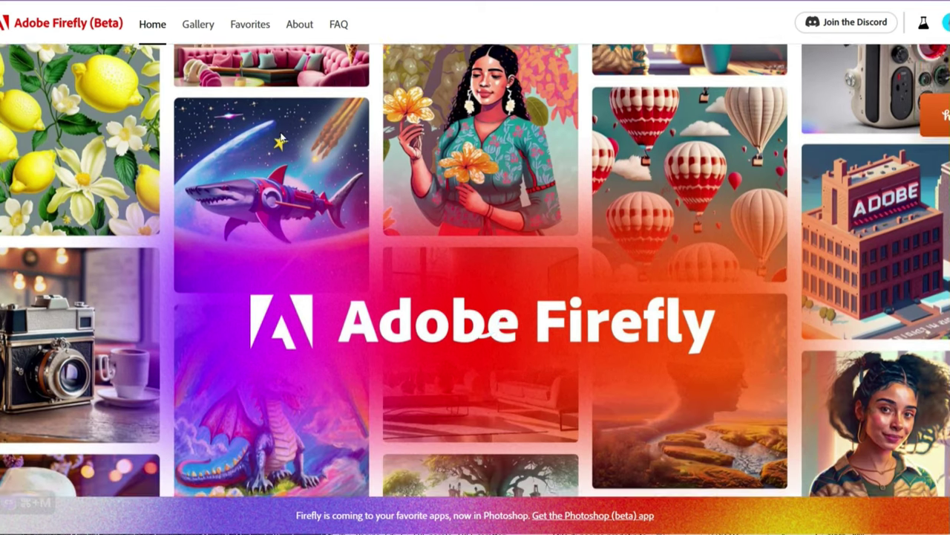
{"action": "scroll", "coordinate": [281, 133], "scroll_direction": "down", "scroll_amount": 1}
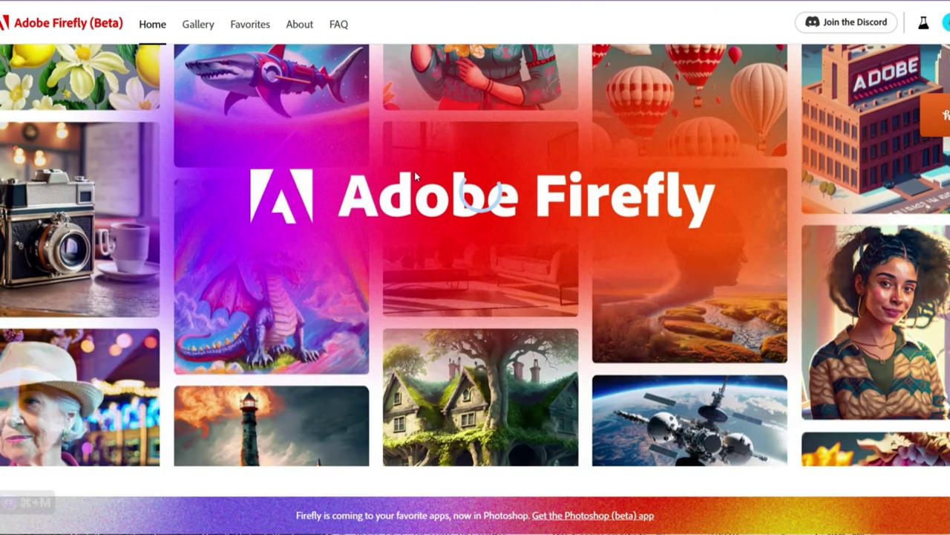
{"action": "mouse_move", "coordinate": [479, 197]}
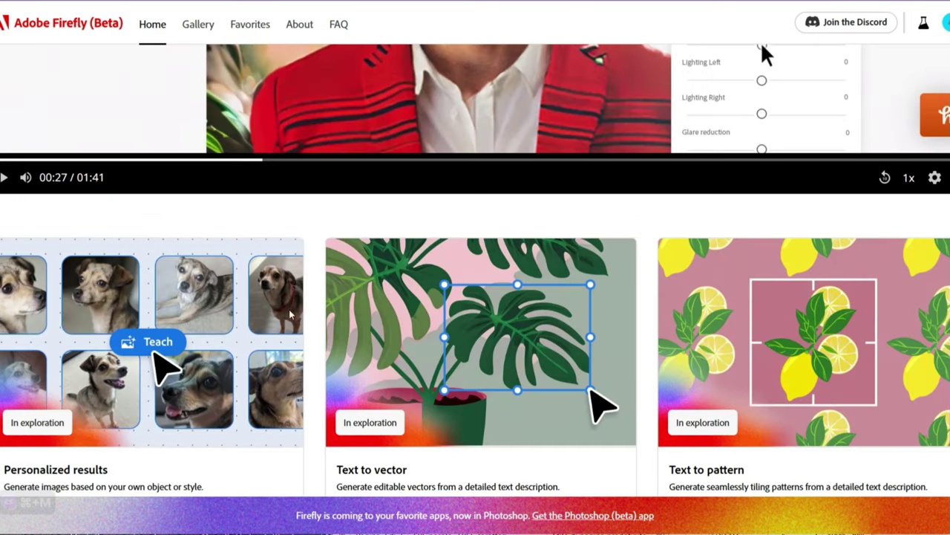
{"action": "scroll", "coordinate": [311, 298], "scroll_direction": "down", "scroll_amount": 1}
{"action": "scroll", "coordinate": [311, 298], "scroll_direction": "down", "scroll_amount": 5}
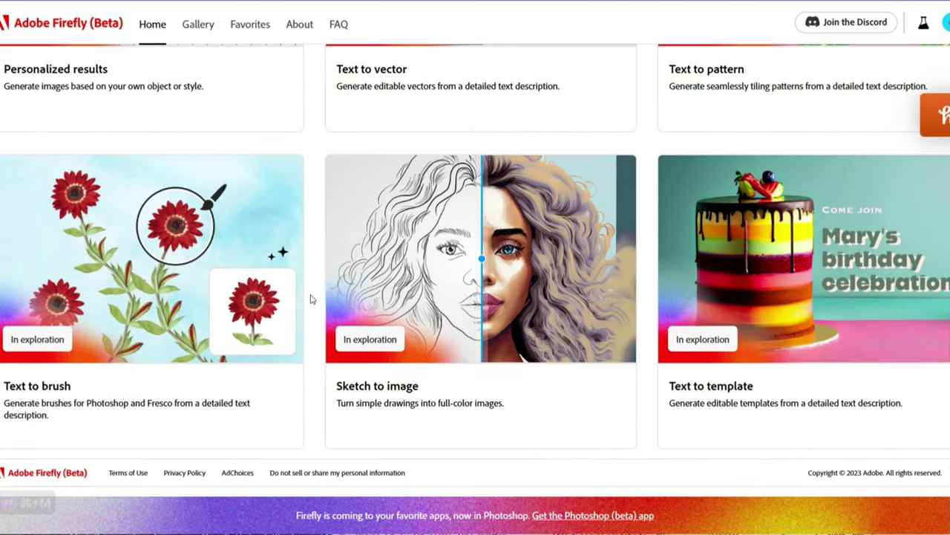
{"action": "scroll", "coordinate": [311, 298], "scroll_direction": "up", "scroll_amount": 1}
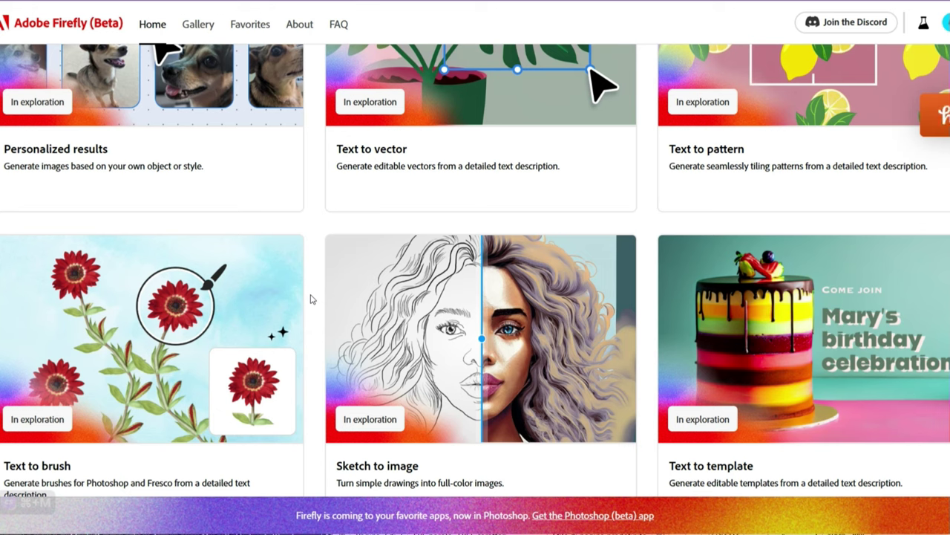
{"action": "scroll", "coordinate": [312, 299], "scroll_direction": "up", "scroll_amount": 20}
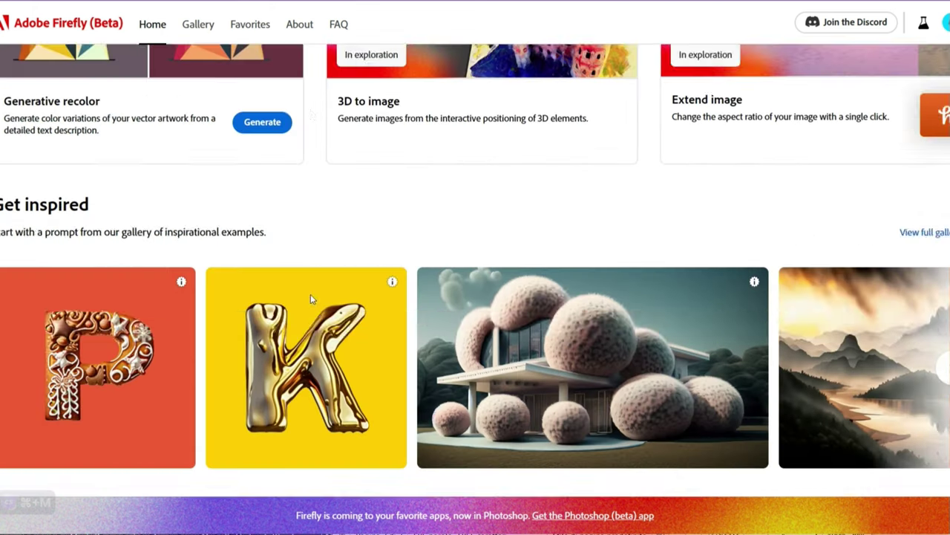
{"action": "scroll", "coordinate": [311, 299], "scroll_direction": "up", "scroll_amount": 3}
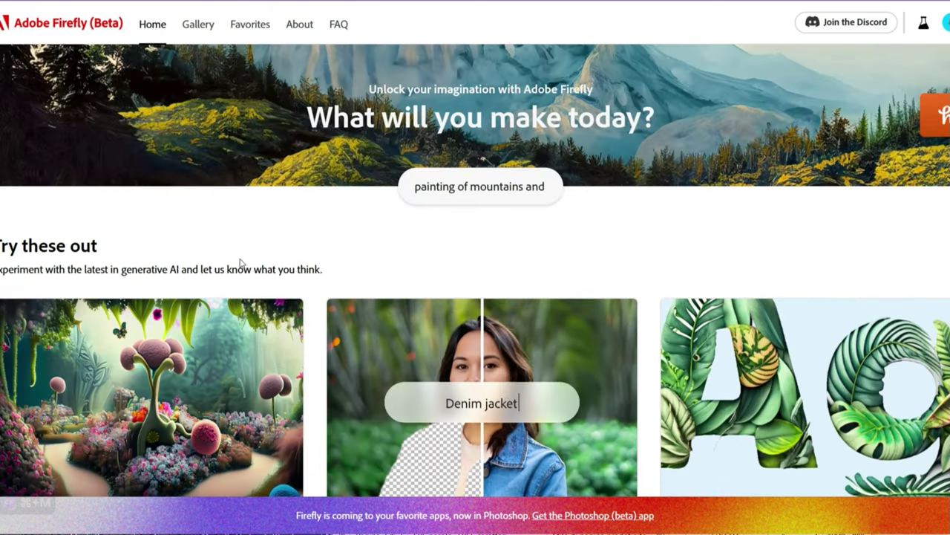
Open the Text to image tool and look through its sample images.
{"action": "scroll", "coordinate": [346, 240], "scroll_direction": "down", "scroll_amount": 2}
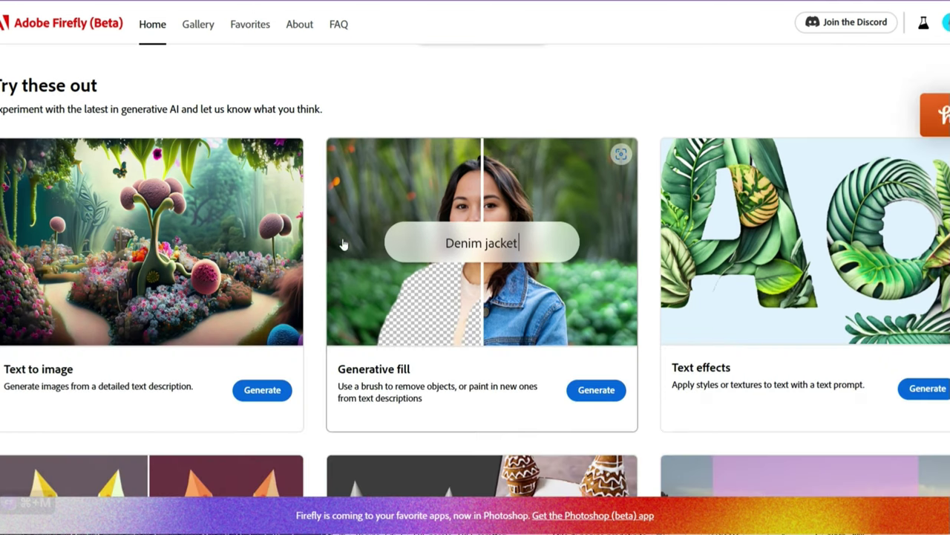
{"action": "left_click", "coordinate": [270, 396]}
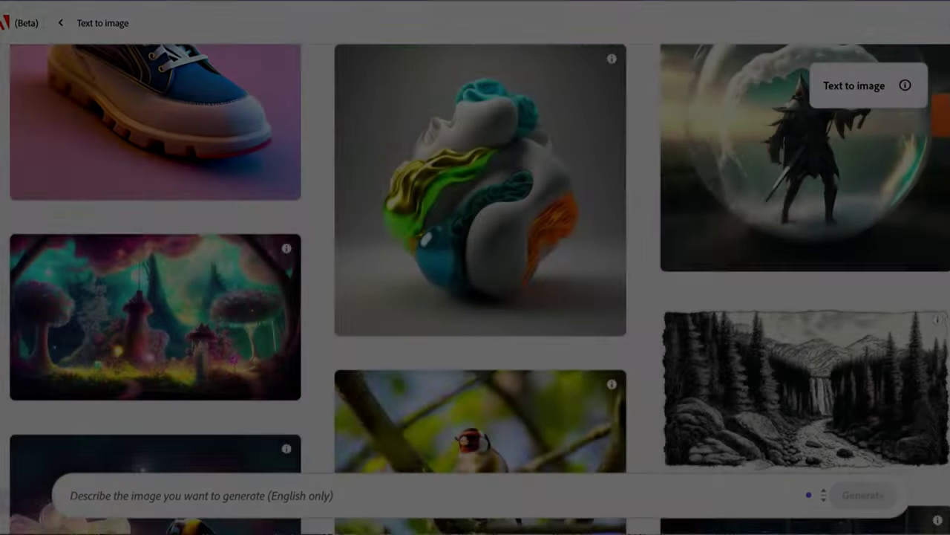
{"action": "scroll", "coordinate": [475, 268], "scroll_direction": "up", "scroll_amount": 10}
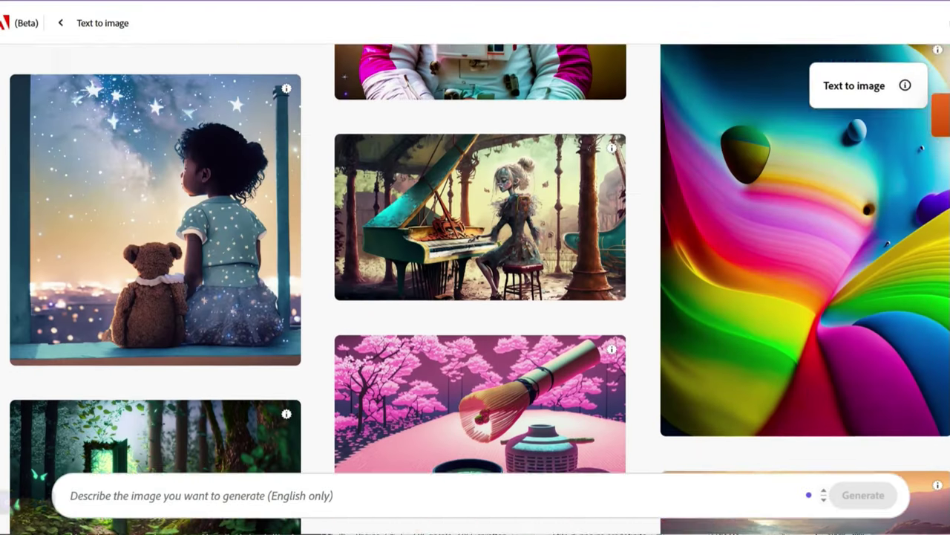
{"action": "scroll", "coordinate": [475, 268], "scroll_direction": "up", "scroll_amount": 3}
{"action": "scroll", "coordinate": [475, 267], "scroll_direction": "down", "scroll_amount": 6}
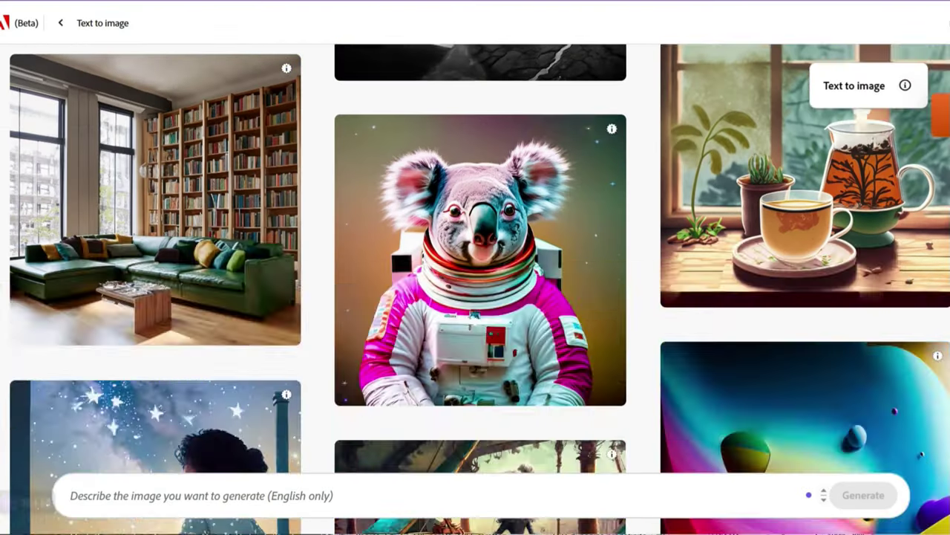
{"action": "scroll", "coordinate": [475, 267], "scroll_direction": "down", "scroll_amount": 10}
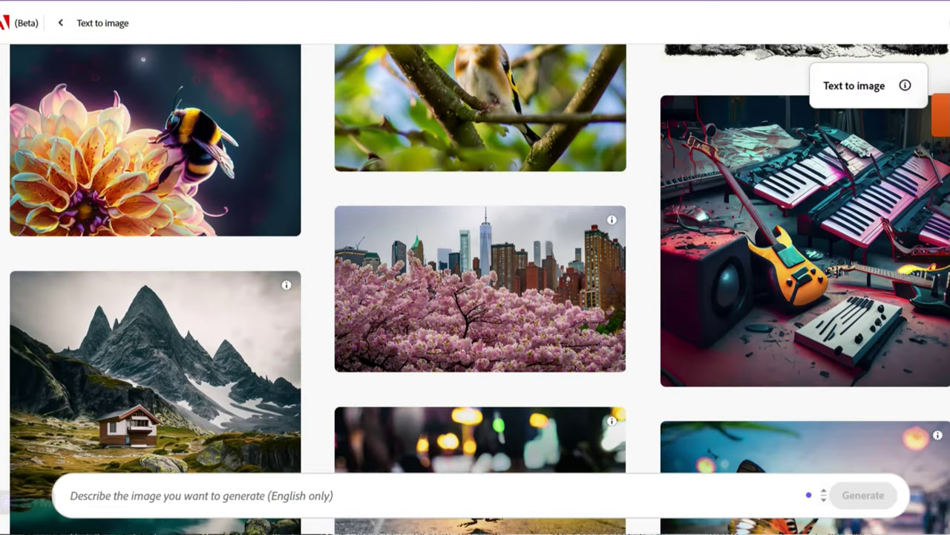
{"action": "scroll", "coordinate": [475, 268], "scroll_direction": "down", "scroll_amount": 10}
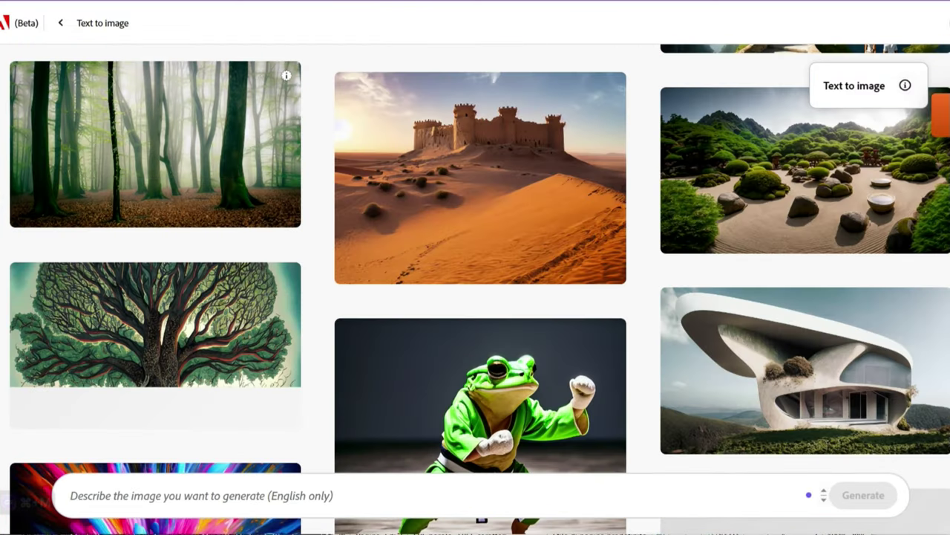
{"action": "scroll", "coordinate": [476, 267], "scroll_direction": "down", "scroll_amount": 3}
{"action": "scroll", "coordinate": [475, 267], "scroll_direction": "down", "scroll_amount": 4}
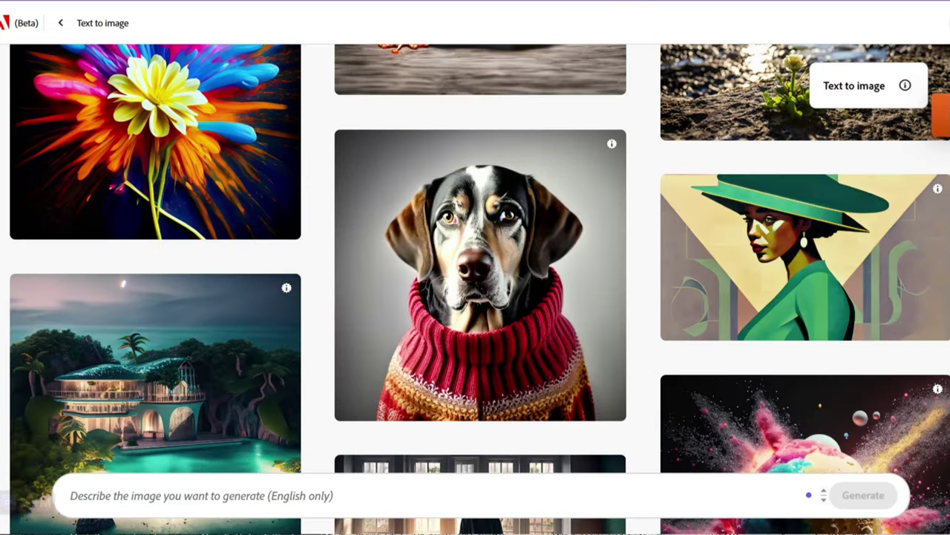
{"action": "scroll", "coordinate": [475, 268], "scroll_direction": "down", "scroll_amount": 4}
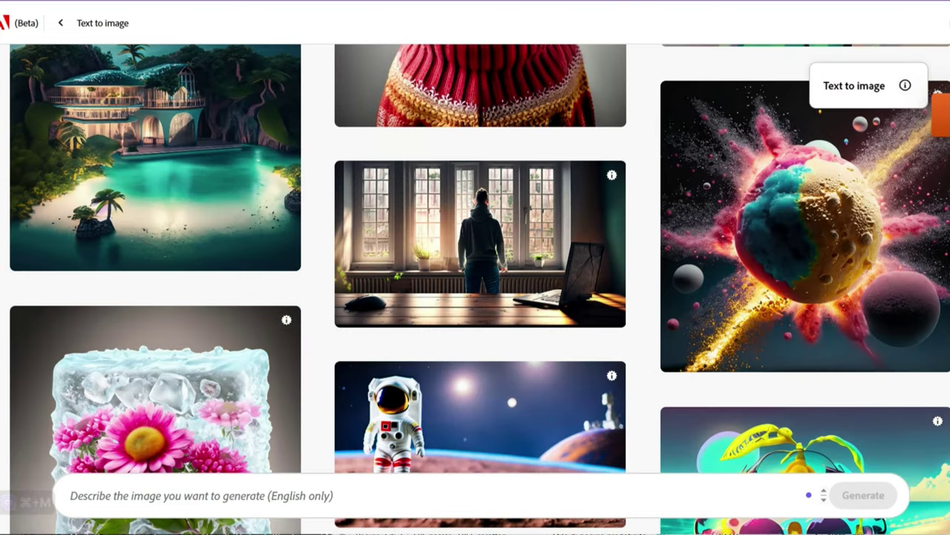
{"action": "scroll", "coordinate": [475, 268], "scroll_direction": "down", "scroll_amount": 1}
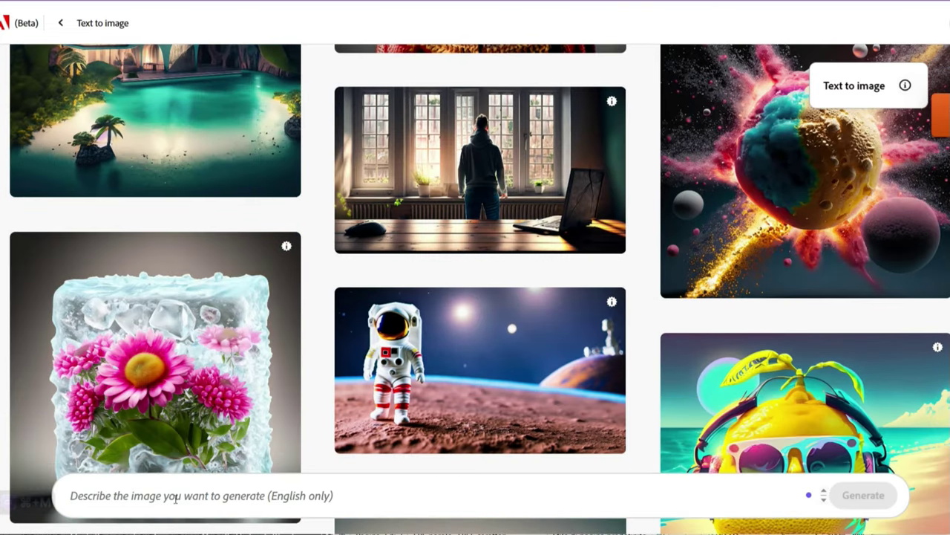
Generate images from the prompt "dog with a white eye and a black eye".
{"action": "left_click", "coordinate": [143, 498]}
{"action": "type", "text": "dog with a white eye and a black eye"}
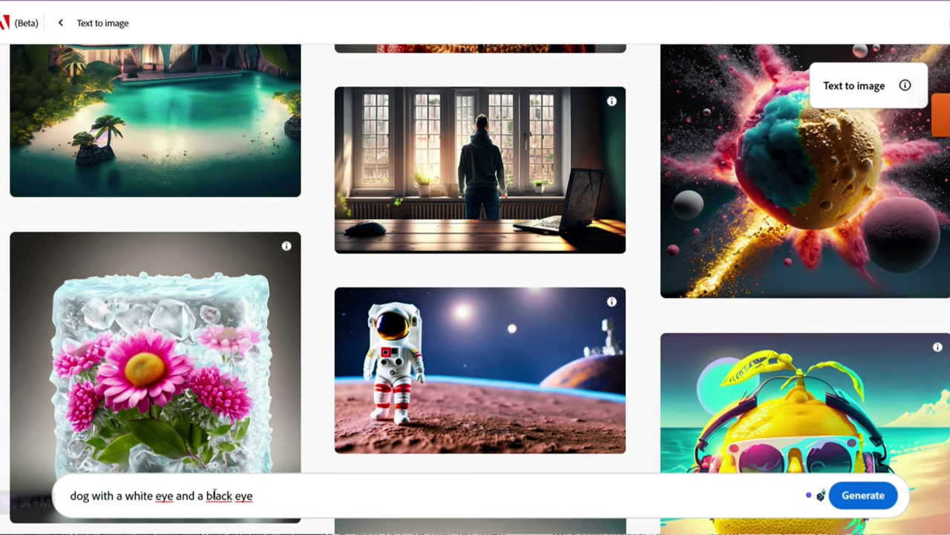
{"action": "key", "text": "Return"}
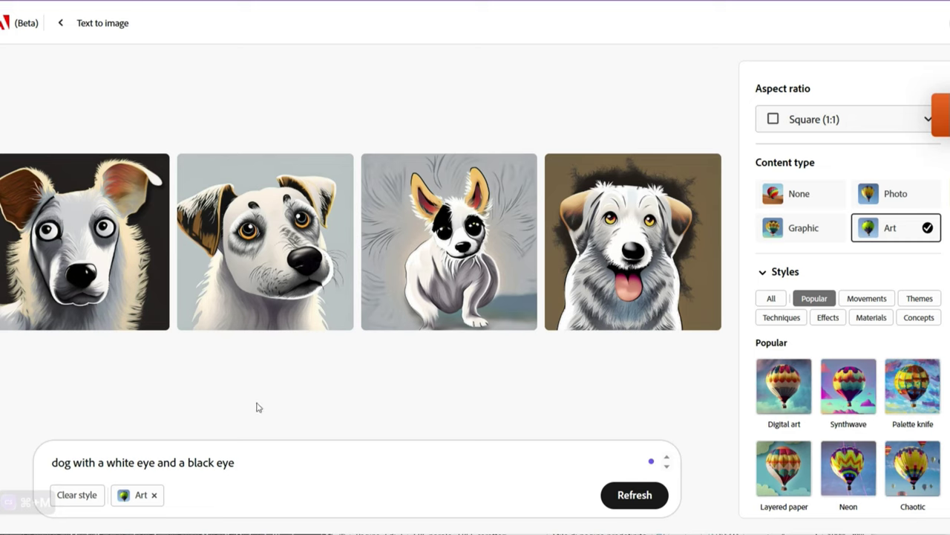
{"action": "mouse_move", "coordinate": [467, 246]}
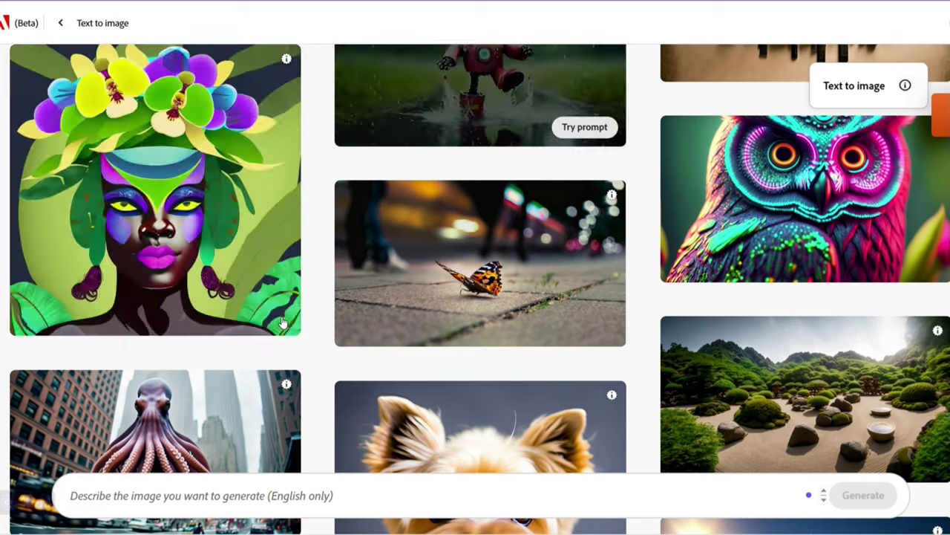
Generate images from "draws a small dog comfortably lying on a tropical beach, with a beautiful crystal clear sea in the background, ultra-realistic".
{"action": "left_click", "coordinate": [168, 499]}
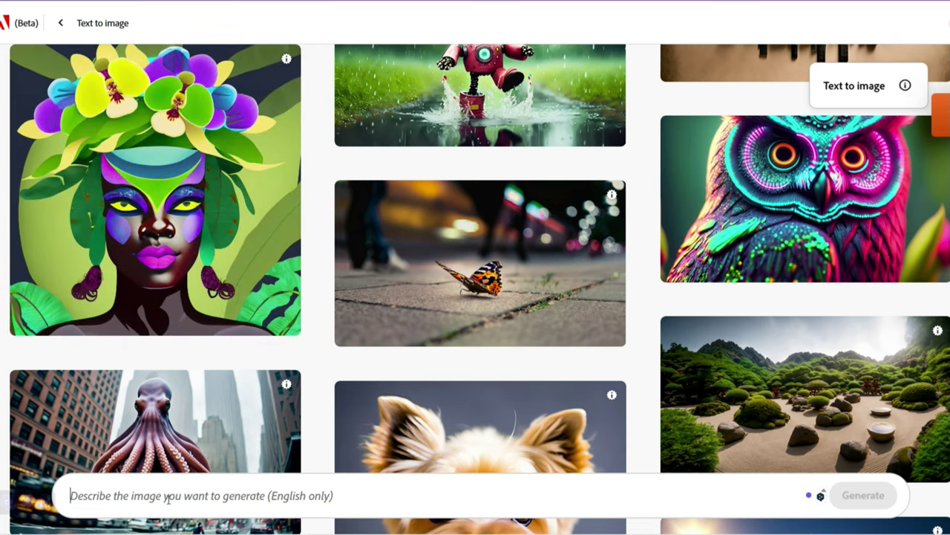
{"action": "type", "text": "draws a small dog comfortably lying on a tropical beach, with a beautiful crystal clear sea in the background, ultra-realistic"}
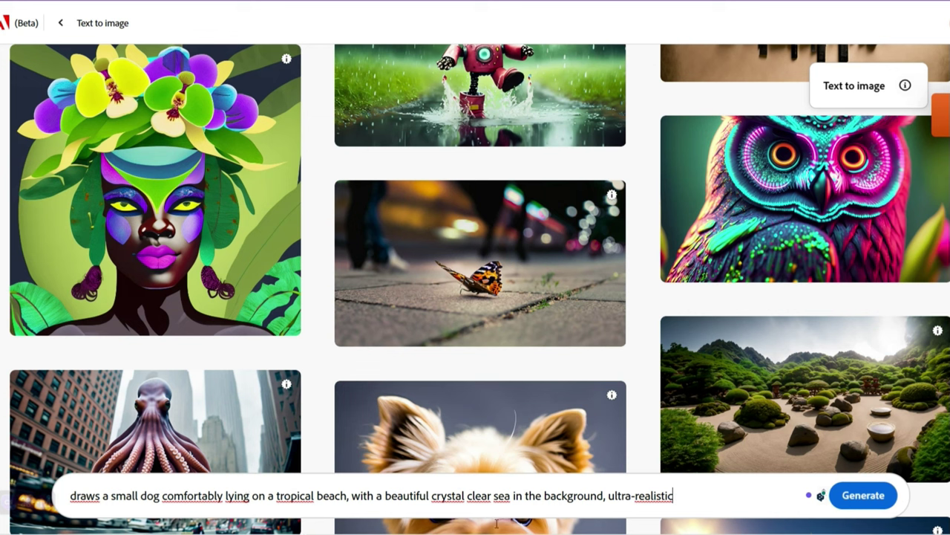
{"action": "left_click", "coordinate": [863, 496]}
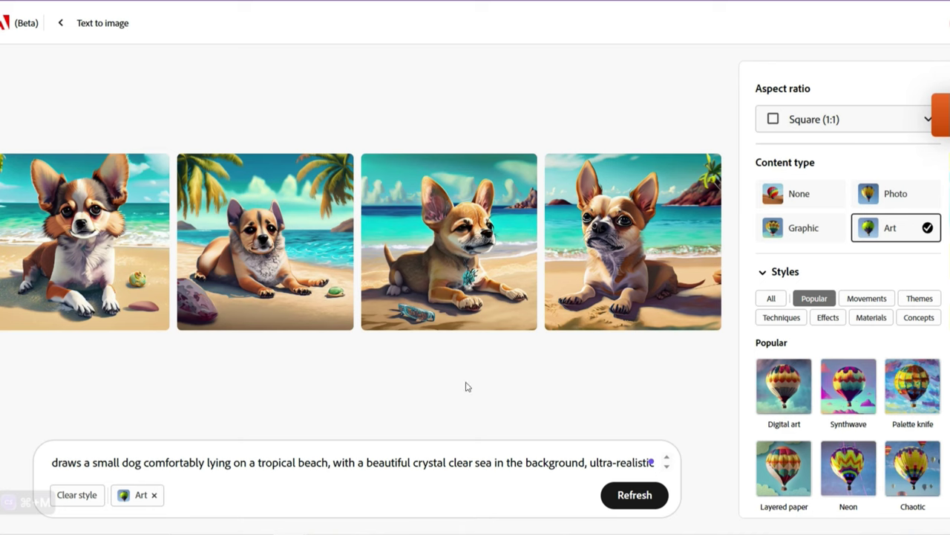
Regenerate the beach dog images with the aspect ratio set to Widescreen (16:9).
{"action": "mouse_move", "coordinate": [136, 255]}
{"action": "left_click", "coordinate": [804, 125]}
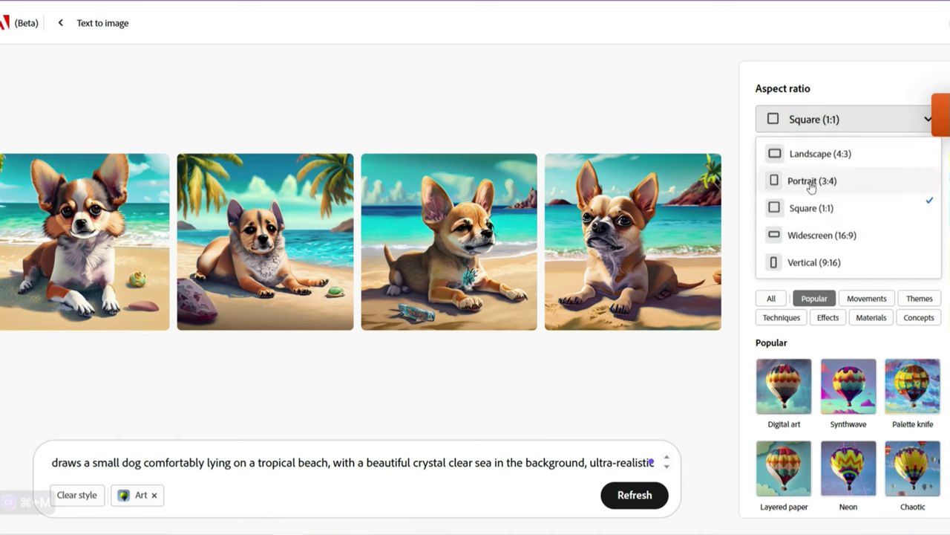
{"action": "left_click", "coordinate": [822, 236]}
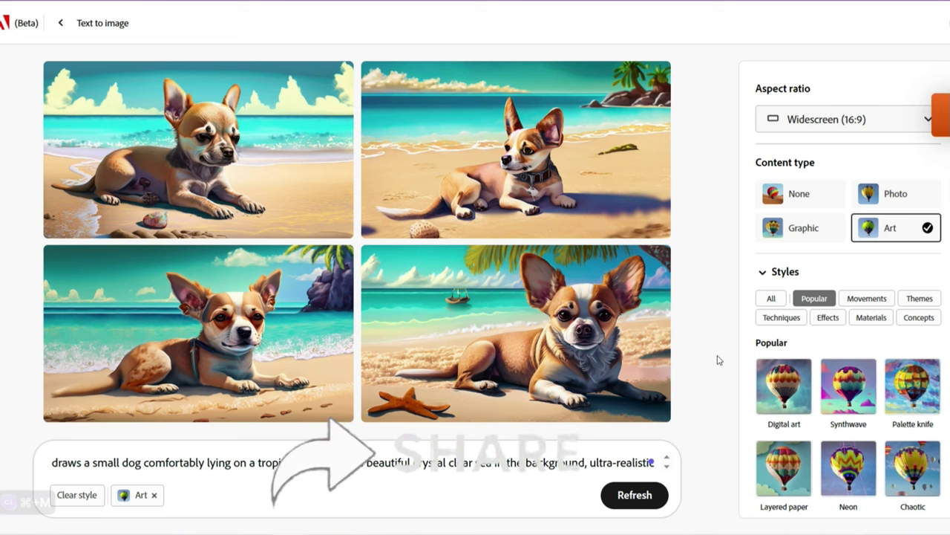
Check the extra options of the first beach dog image and generate images similar to it.
{"action": "mouse_move", "coordinate": [87, 173]}
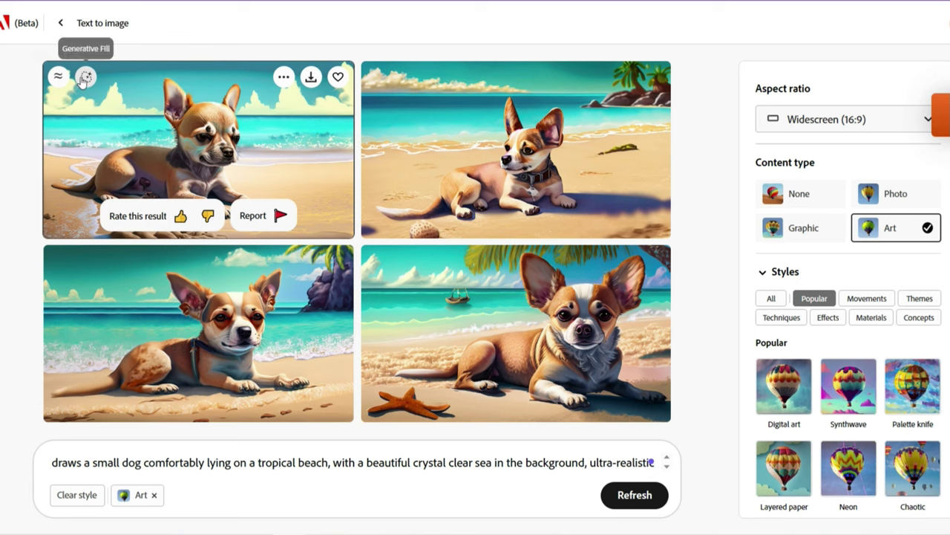
{"action": "left_click", "coordinate": [281, 79]}
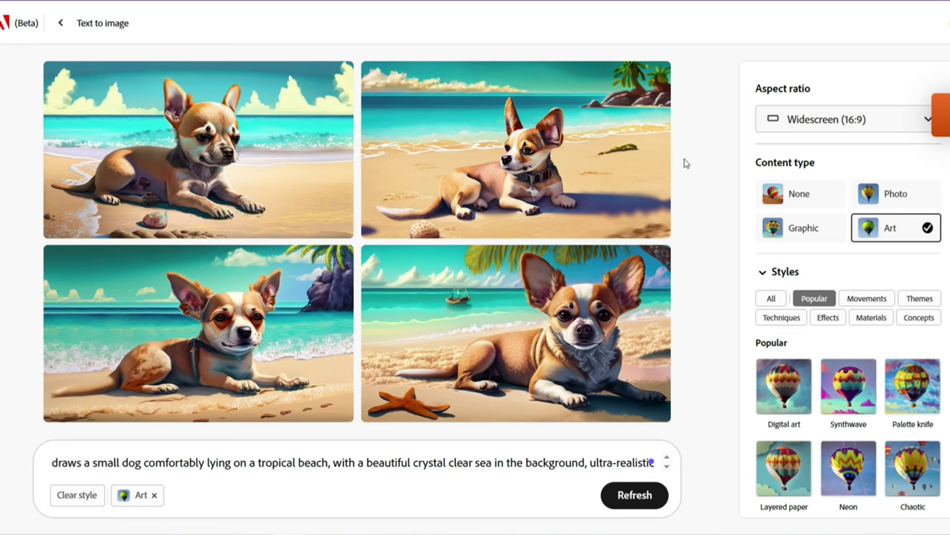
{"action": "mouse_move", "coordinate": [62, 79]}
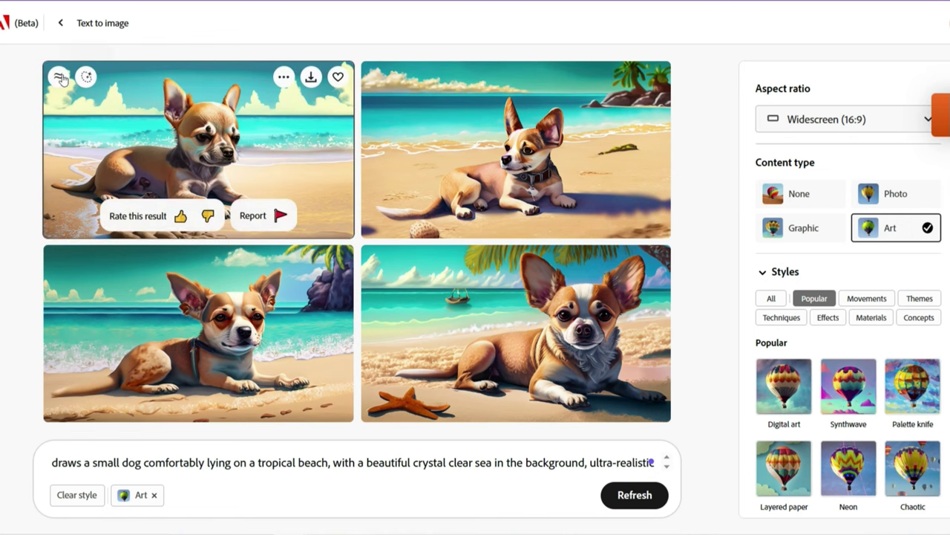
{"action": "left_click", "coordinate": [59, 77]}
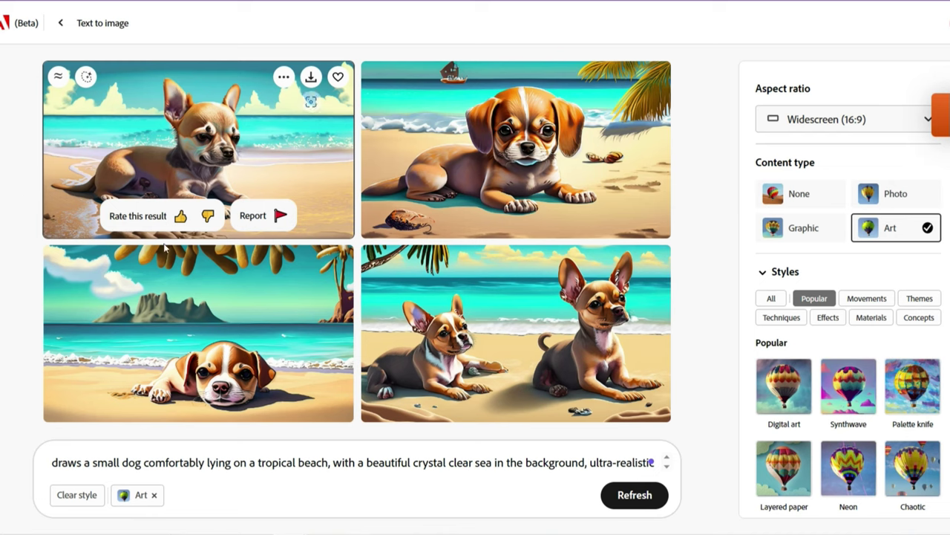
Give the generated image with two dogs a negative rating.
{"action": "mouse_move", "coordinate": [308, 286]}
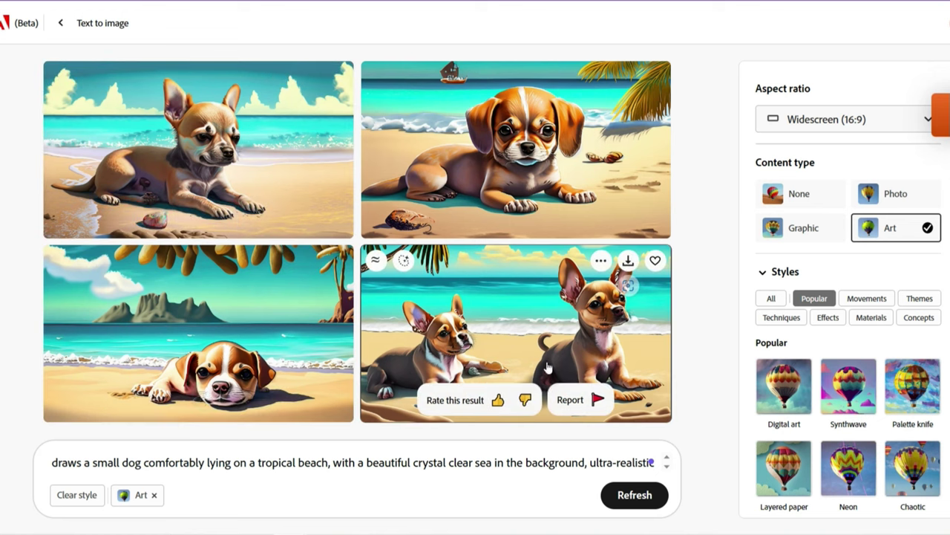
{"action": "left_click", "coordinate": [526, 399]}
{"action": "mouse_move", "coordinate": [573, 165]}
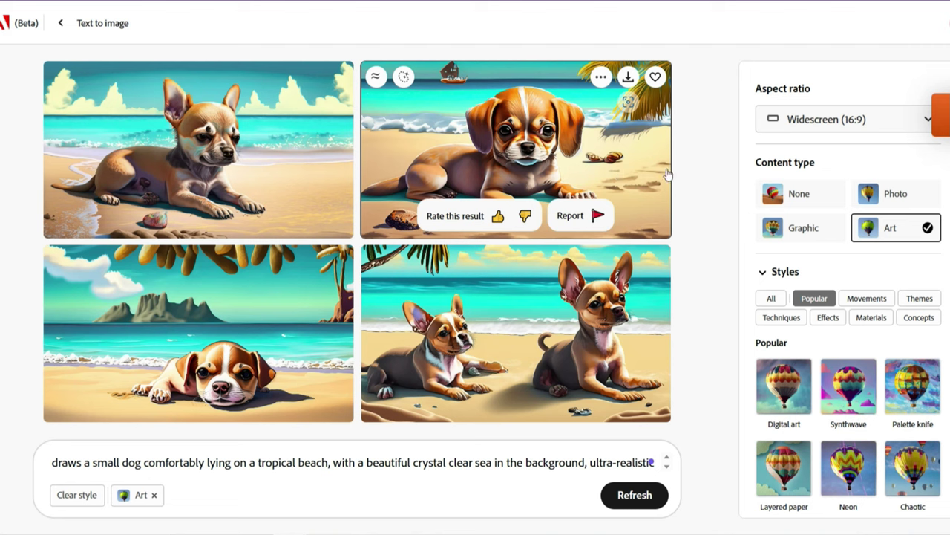
In Generative fill for the first beach dog image, mask out the background and invert the mask to cut out the dog instead.
{"action": "mouse_move", "coordinate": [84, 82]}
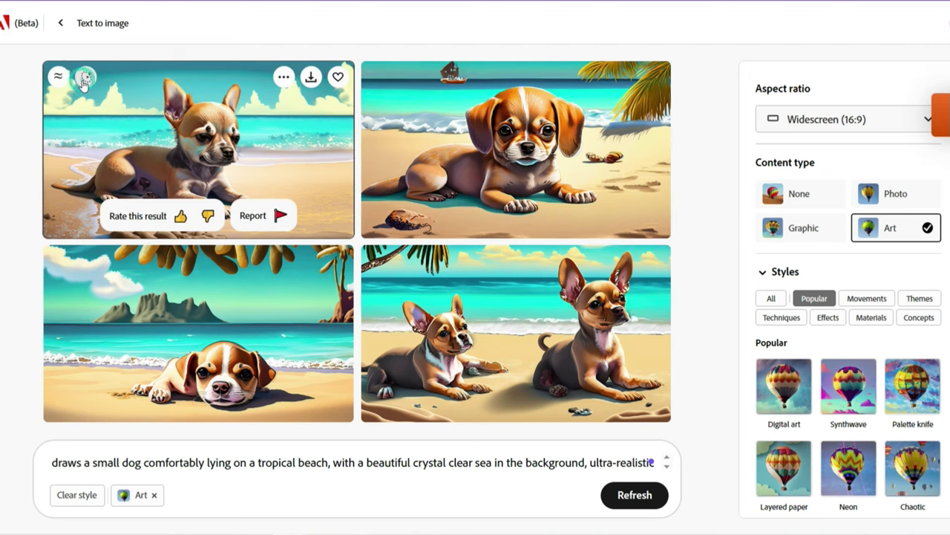
{"action": "left_click", "coordinate": [84, 77]}
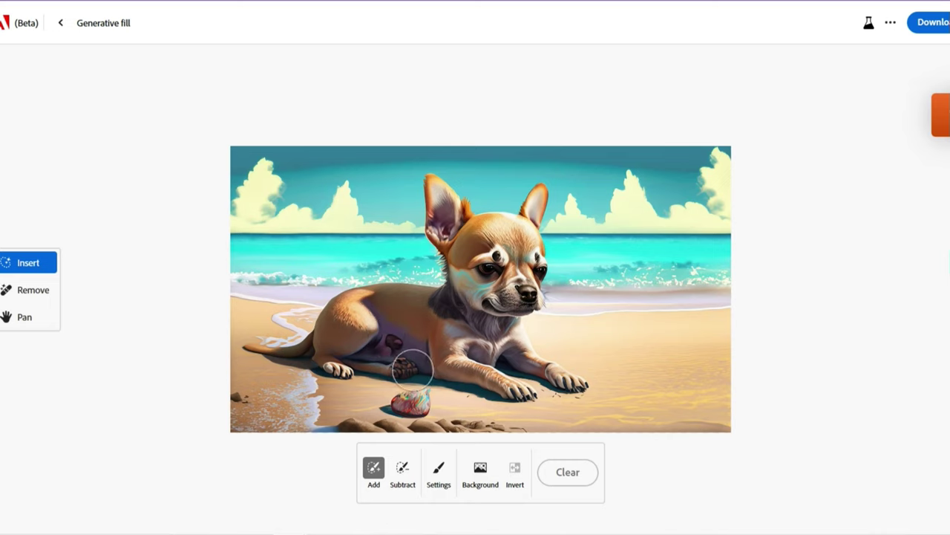
{"action": "left_click", "coordinate": [492, 479]}
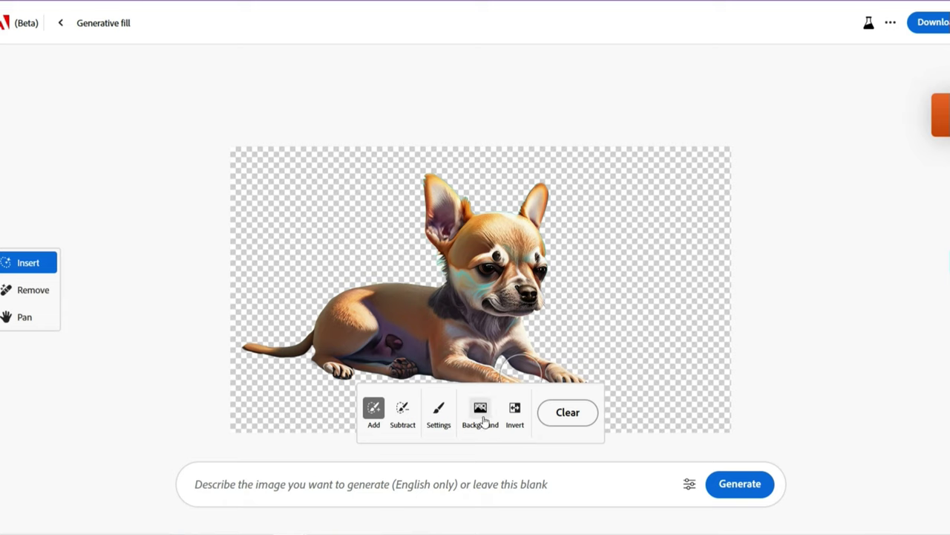
{"action": "left_click", "coordinate": [512, 413]}
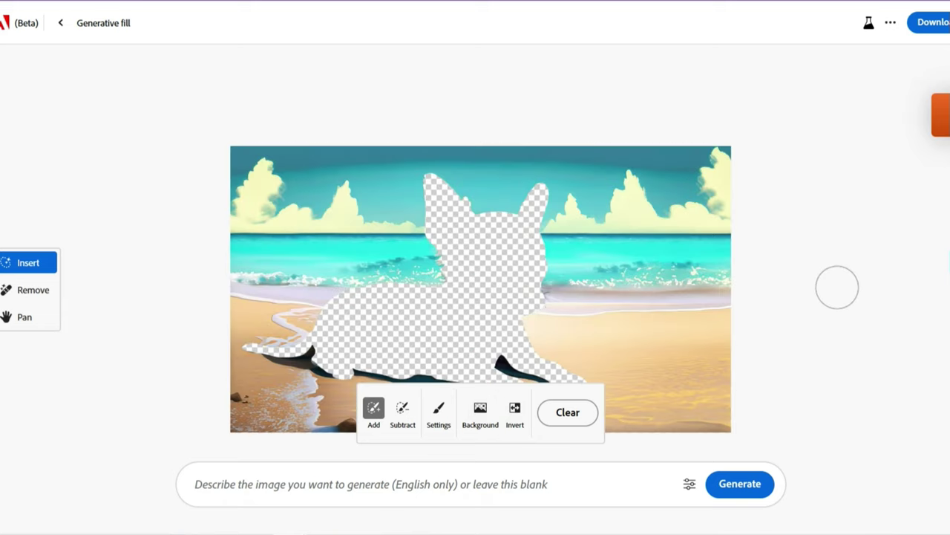
Restore the cut-out dog in the beach image and reduce the Insert brush size to 41%.
{"action": "left_click", "coordinate": [474, 413]}
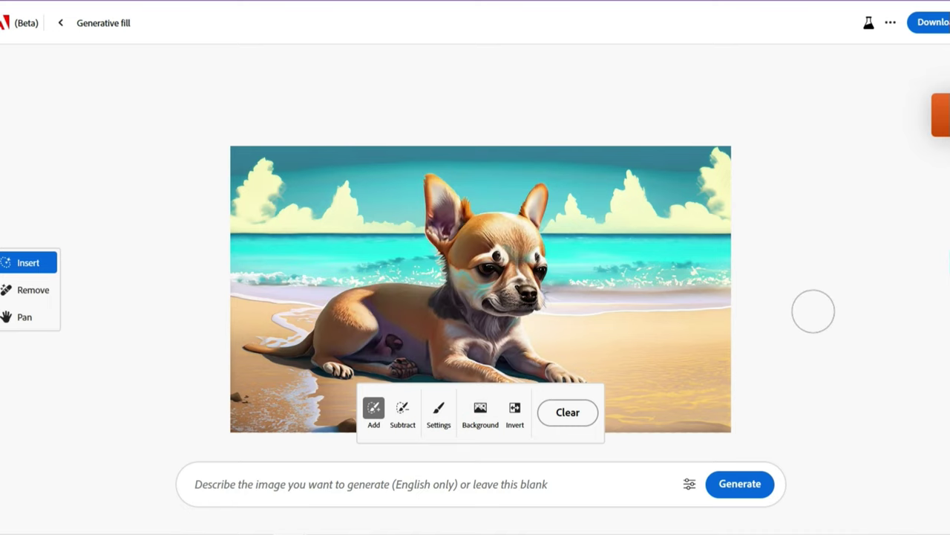
{"action": "left_click", "coordinate": [440, 414]}
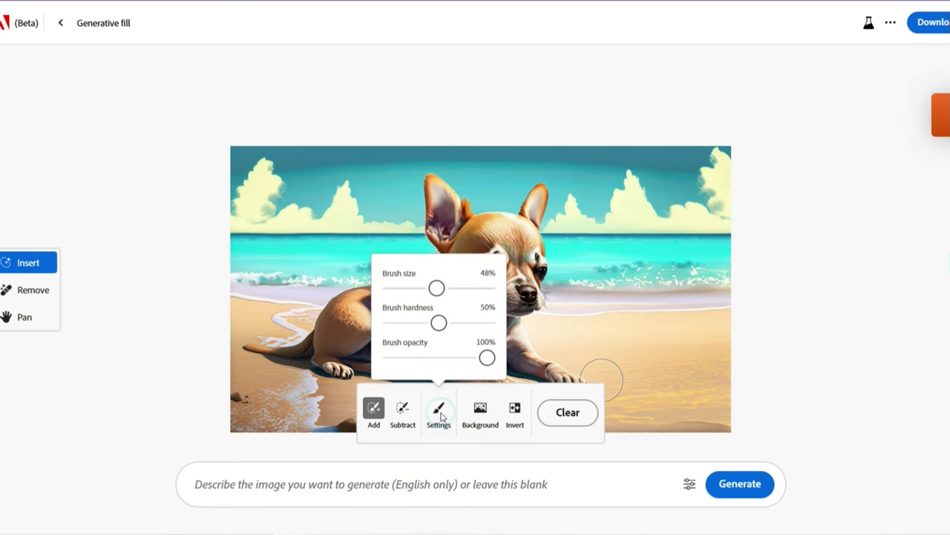
{"action": "left_click_drag", "start_coordinate": [437, 288], "coordinate": [430, 291]}
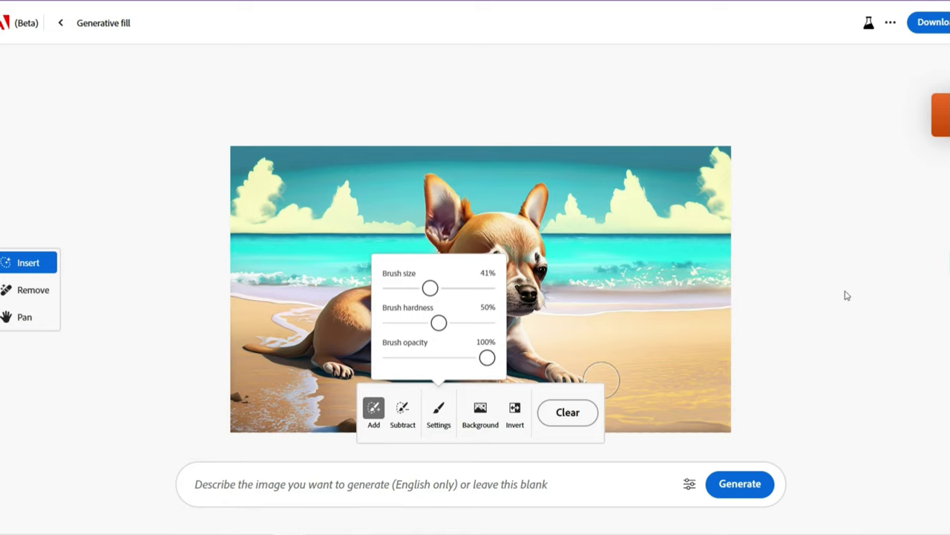
{"action": "left_click", "coordinate": [403, 415]}
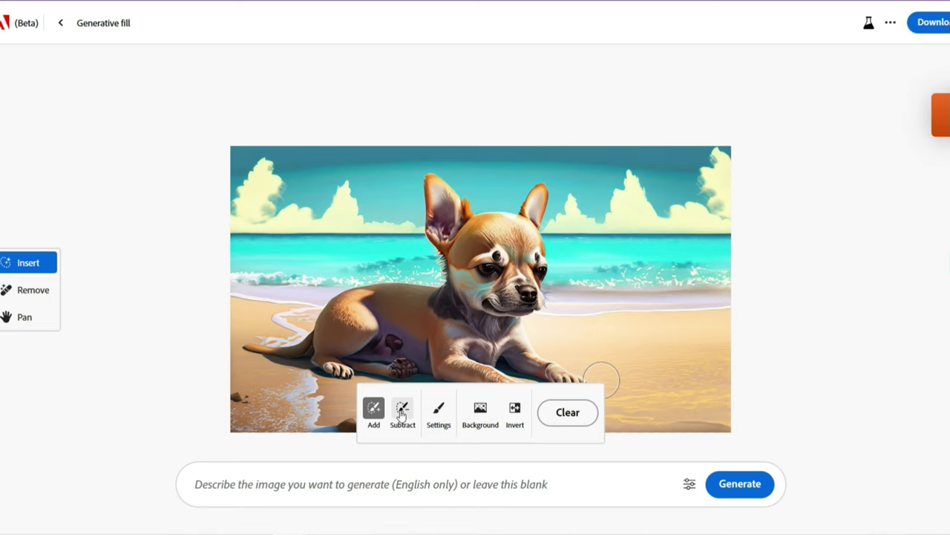
Switch to Remove mode and lower the brush's size, hardness and opacity.
{"action": "left_click", "coordinate": [11, 291]}
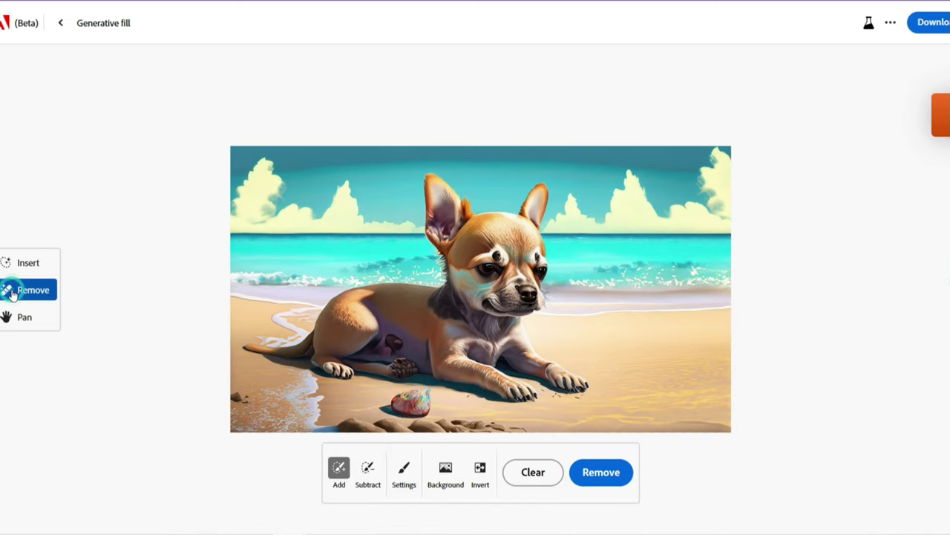
{"action": "left_click", "coordinate": [403, 474]}
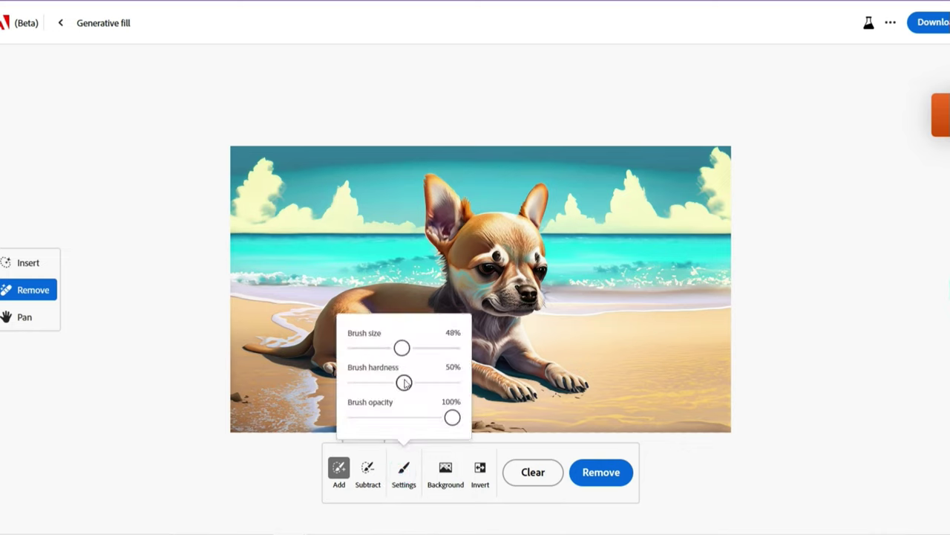
{"action": "left_click_drag", "start_coordinate": [402, 349], "coordinate": [363, 354]}
{"action": "left_click_drag", "start_coordinate": [397, 384], "coordinate": [388, 383]}
{"action": "left_click_drag", "start_coordinate": [453, 418], "coordinate": [435, 417]}
{"action": "left_click", "coordinate": [788, 395]}
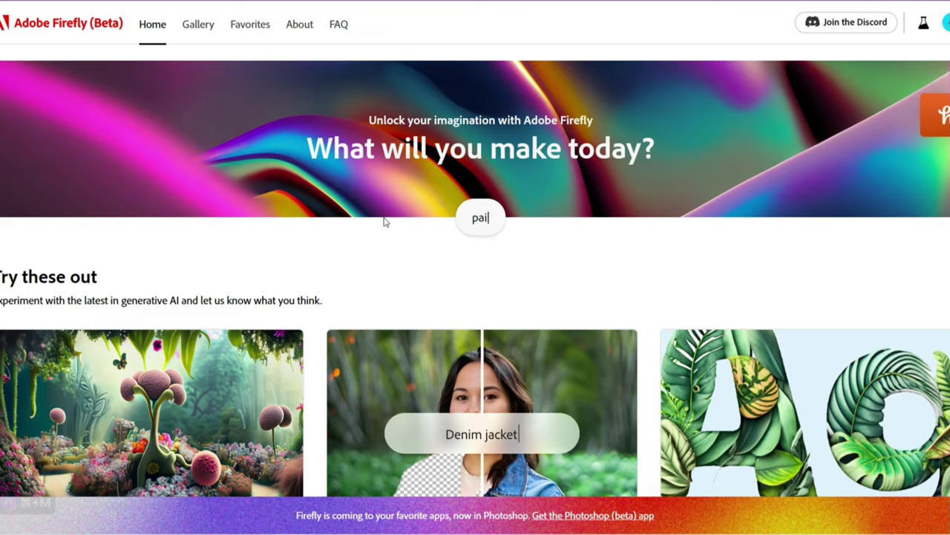
In Text to image, generate "draws a small dog comfortably lying on a tropical beach, with a beautiful crystal clear sea in the background, ultra-realistic".
{"action": "scroll", "coordinate": [384, 222], "scroll_direction": "down", "scroll_amount": 5}
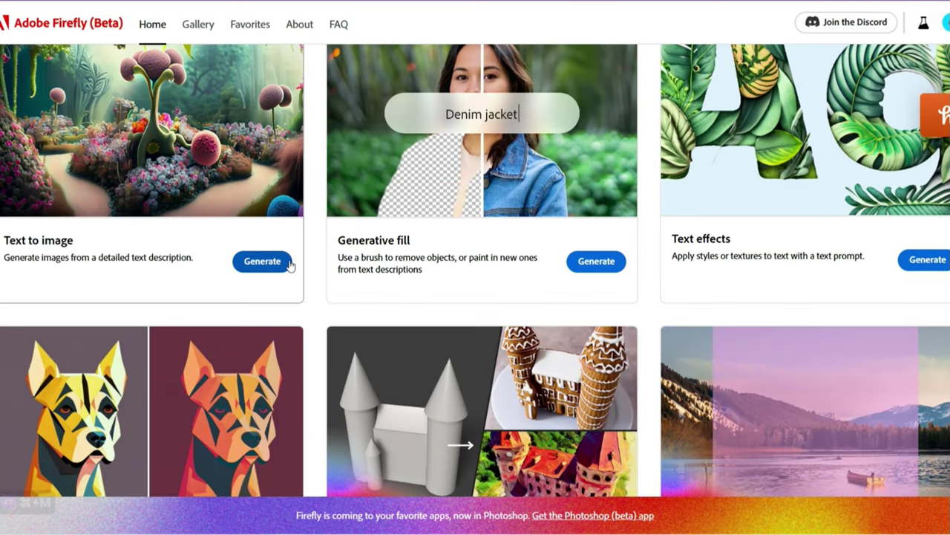
{"action": "left_click", "coordinate": [290, 265]}
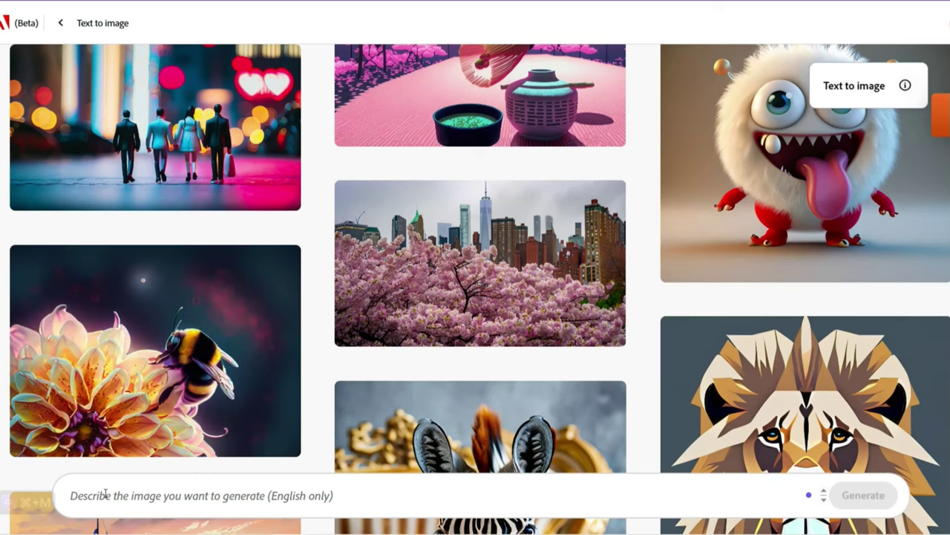
{"action": "type", "text": "draws a small dog comfortably lying on a tropical beach, with a beautiful crystal clear sea in the background, ultra-realistic"}
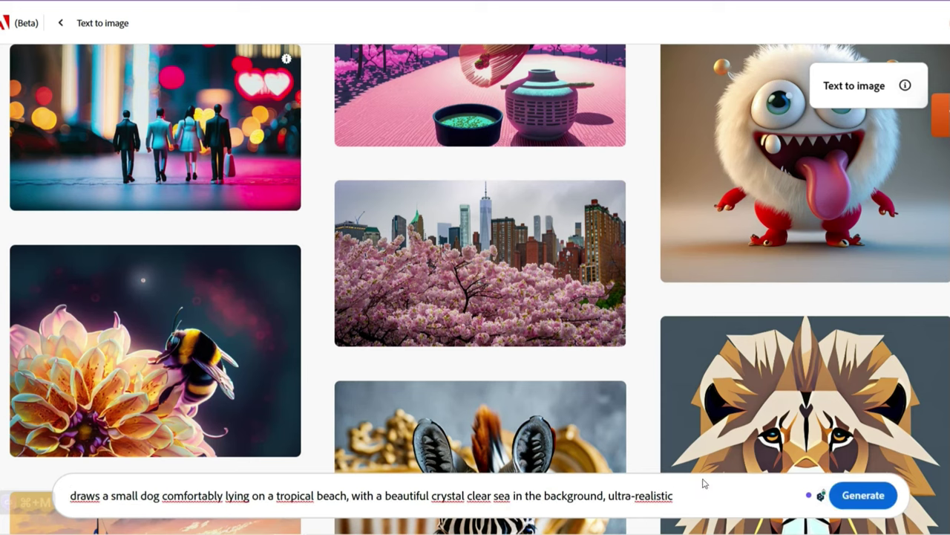
{"action": "left_click", "coordinate": [867, 494]}
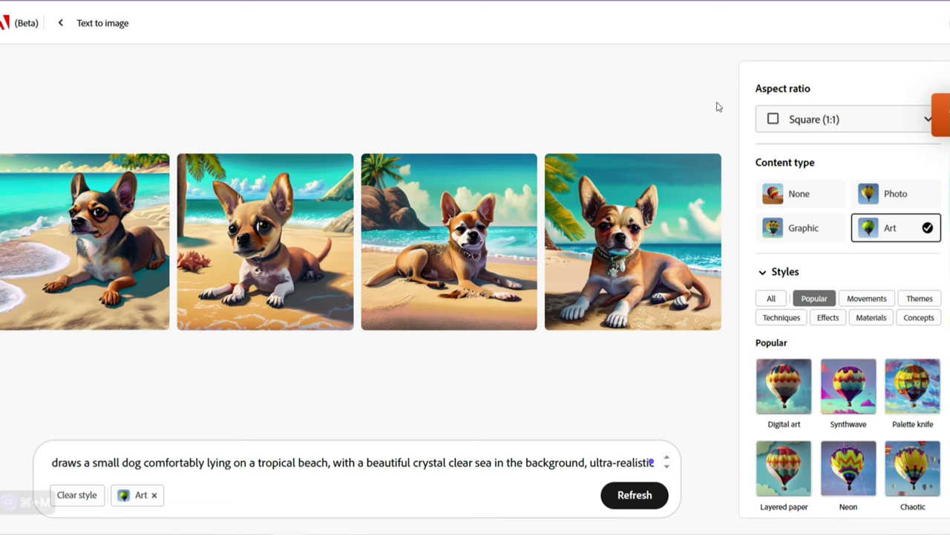
Check the extra options of the fourth generated dog image and generate images similar to it.
{"action": "mouse_move", "coordinate": [651, 274]}
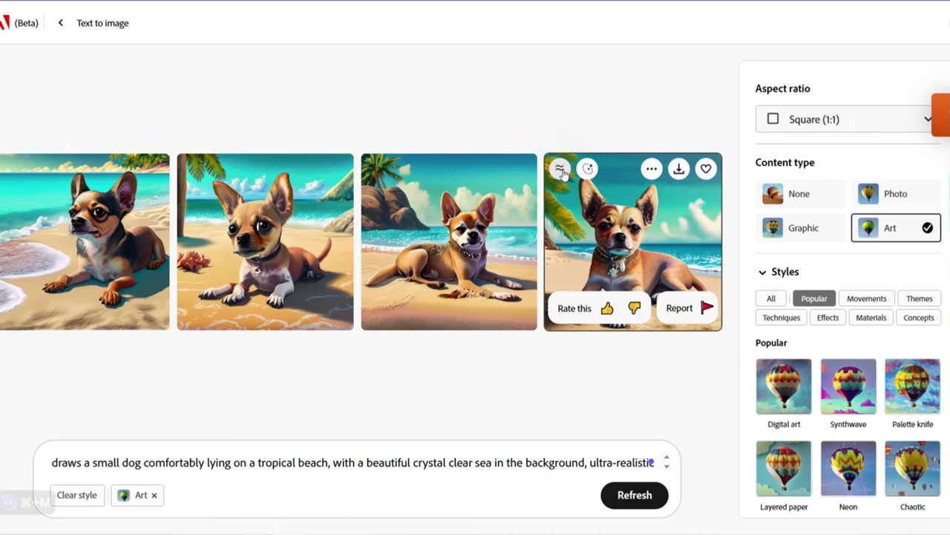
{"action": "left_click", "coordinate": [651, 169]}
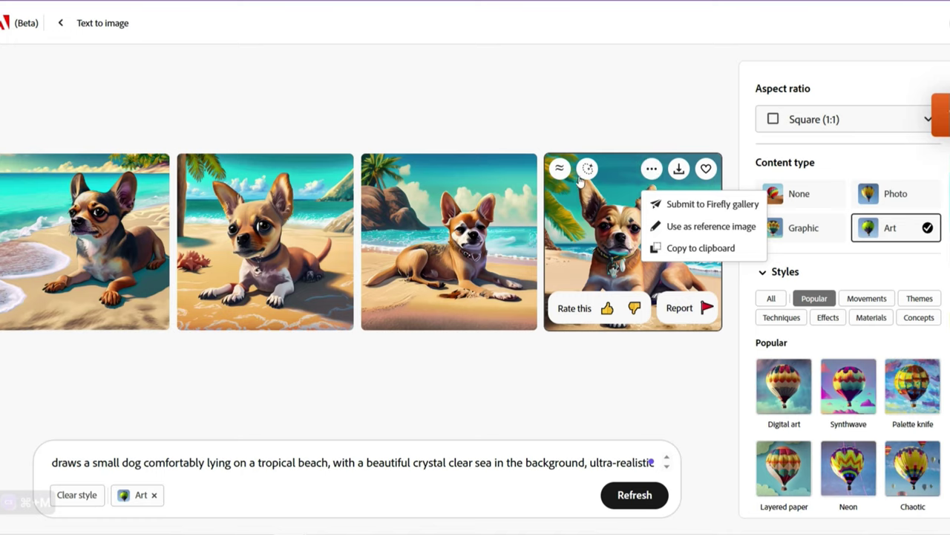
{"action": "left_click", "coordinate": [559, 168]}
{"action": "left_click", "coordinate": [535, 401]}
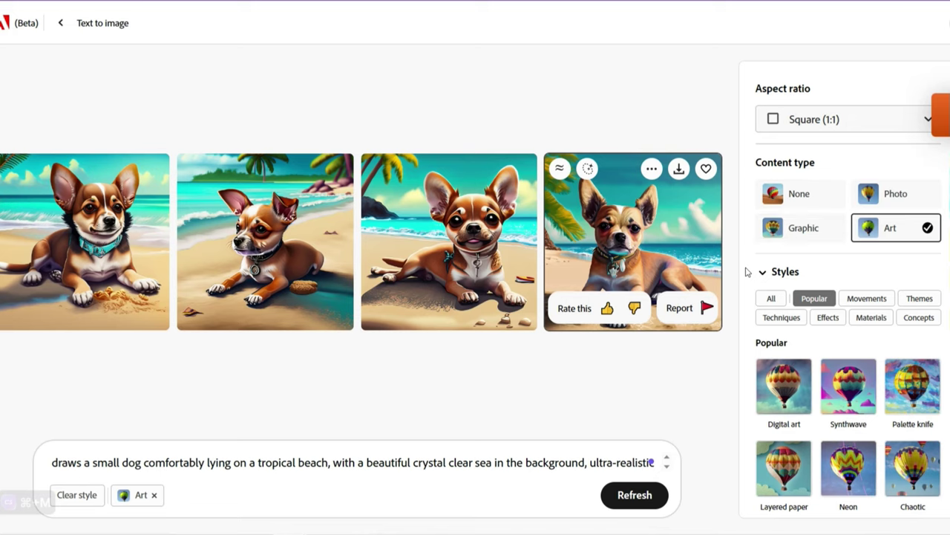
Regenerate the dog images with the content type set to Graphic and again with it set to Photo.
{"action": "left_click", "coordinate": [837, 226]}
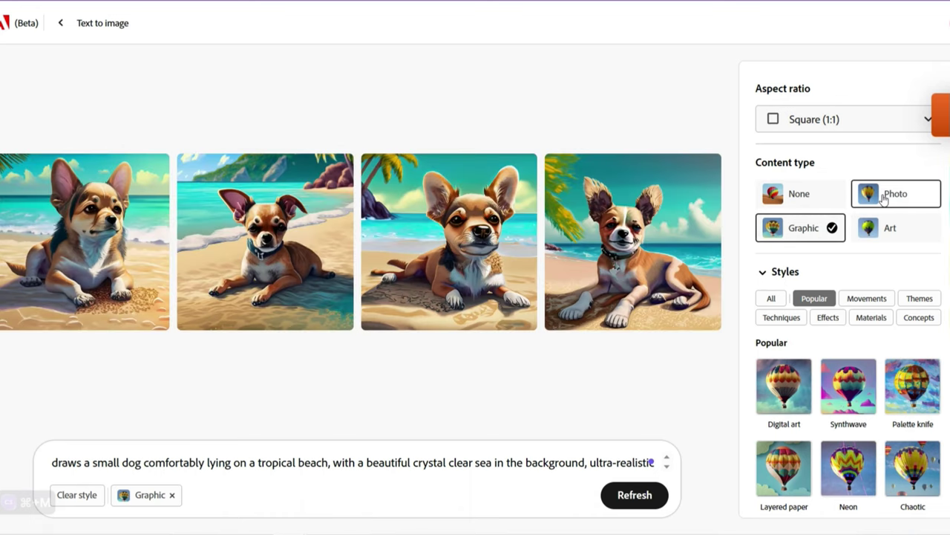
{"action": "left_click", "coordinate": [883, 199]}
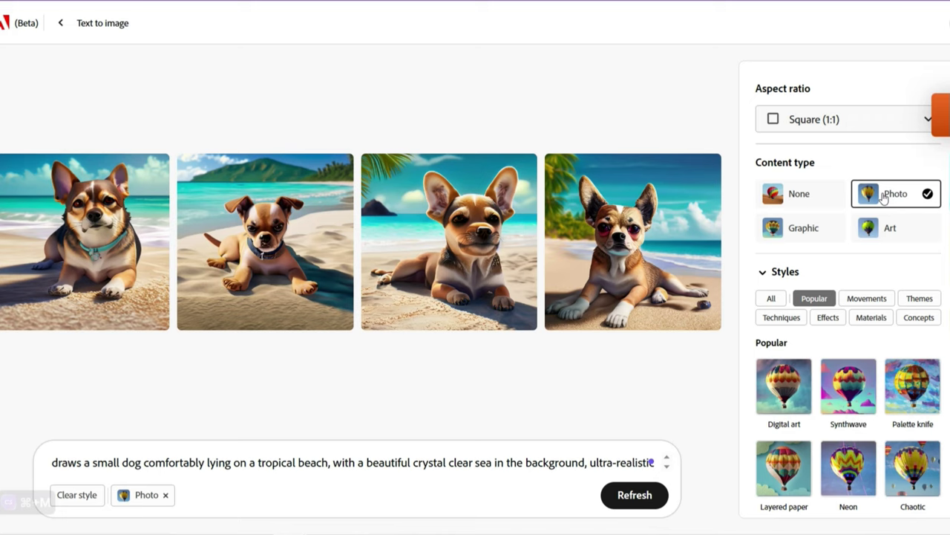
Look through the complete list of styles, from Movements and Themes to Techniques, Effects and Materials.
{"action": "left_click", "coordinate": [775, 302]}
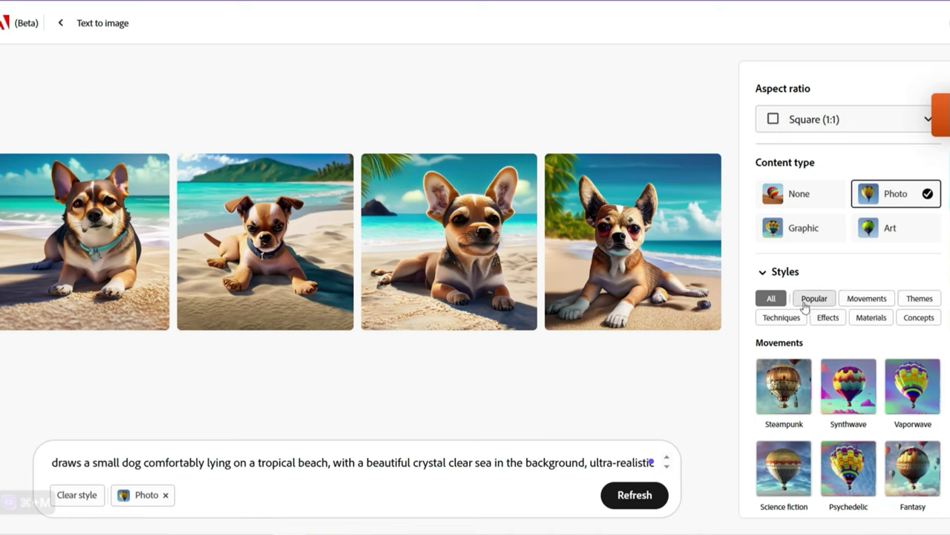
{"action": "scroll", "coordinate": [828, 334], "scroll_direction": "down", "scroll_amount": 10}
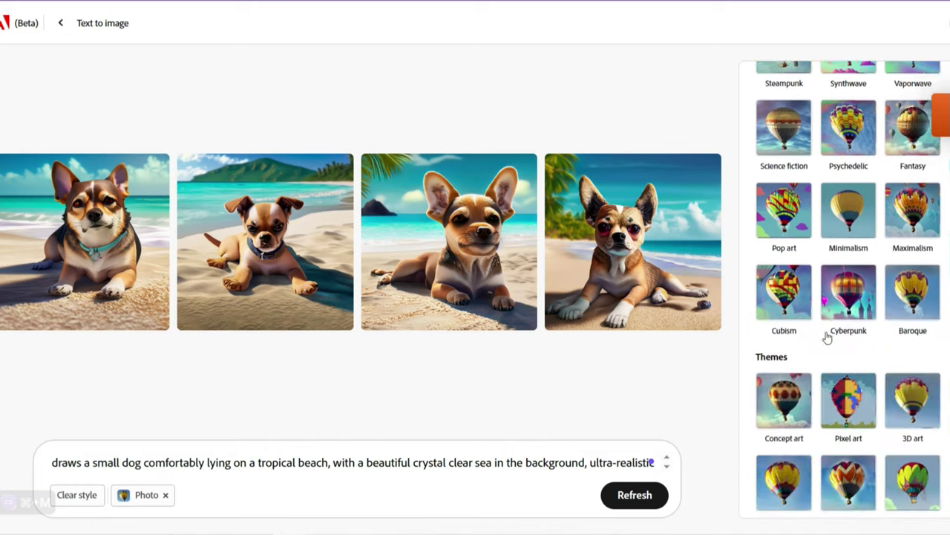
{"action": "scroll", "coordinate": [829, 336], "scroll_direction": "down", "scroll_amount": 12}
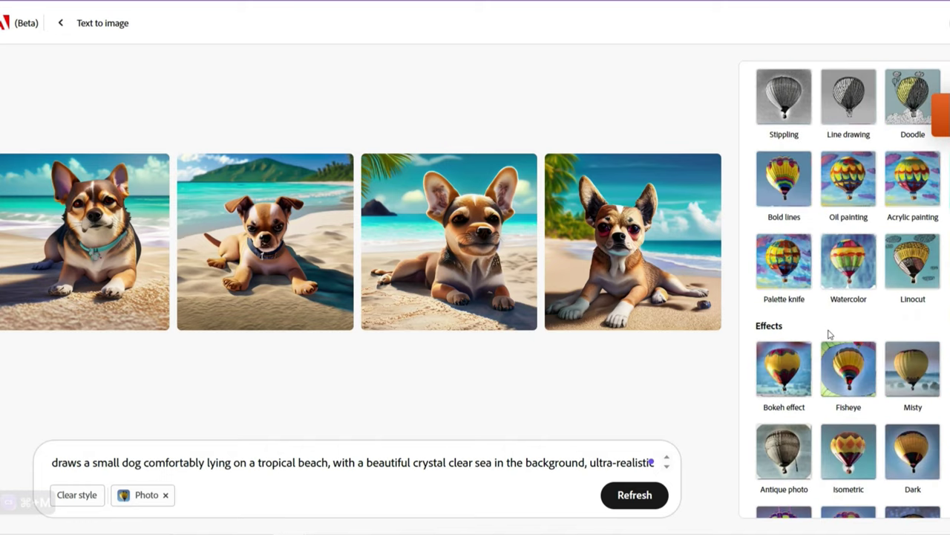
{"action": "scroll", "coordinate": [829, 336], "scroll_direction": "down", "scroll_amount": 3}
{"action": "scroll", "coordinate": [830, 336], "scroll_direction": "up", "scroll_amount": 15}
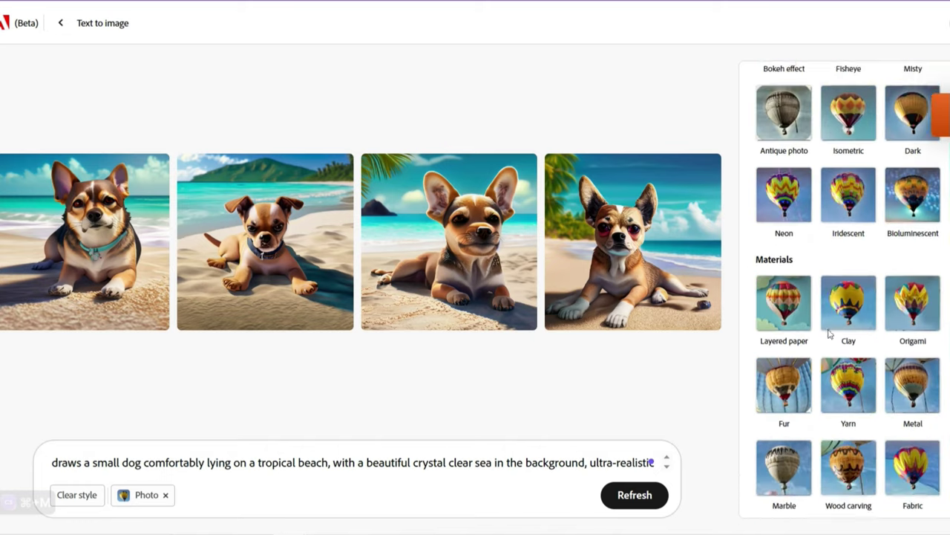
{"action": "scroll", "coordinate": [830, 333], "scroll_direction": "up", "scroll_amount": 8}
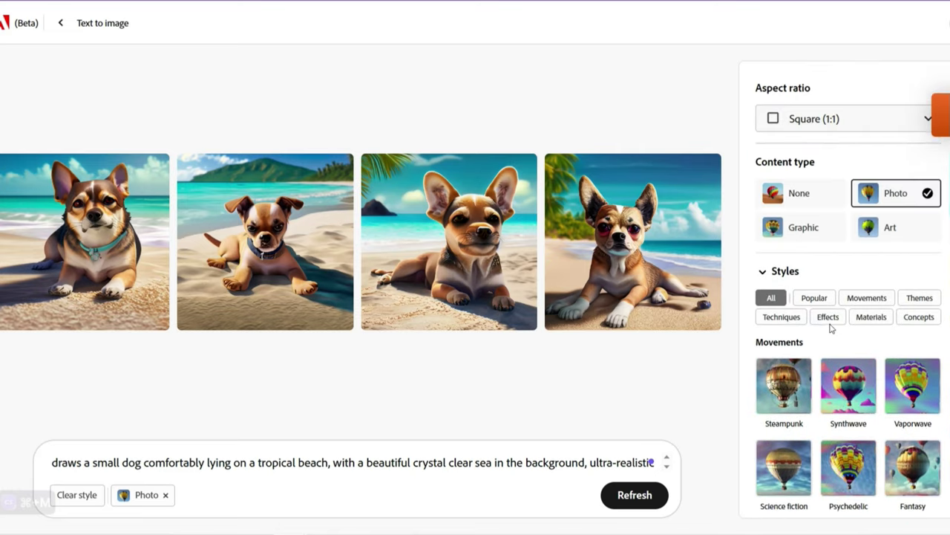
Apply the popular style Neon to the Photo dog images and generate them.
{"action": "left_click", "coordinate": [830, 300]}
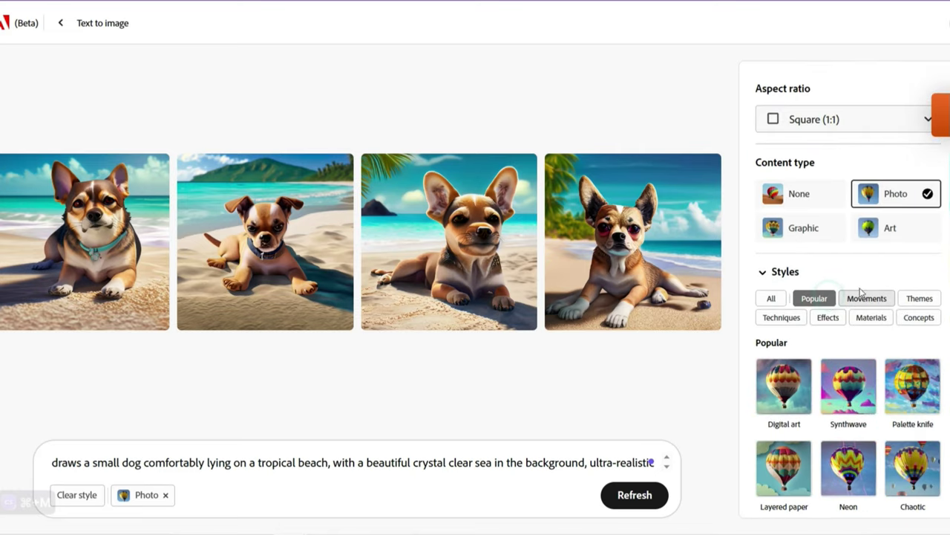
{"action": "scroll", "coordinate": [833, 313], "scroll_direction": "down", "scroll_amount": 1}
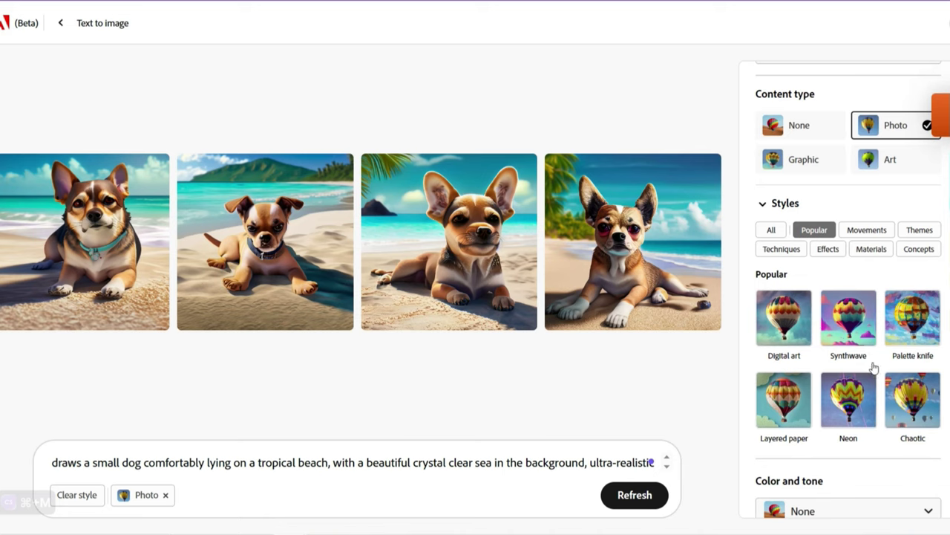
{"action": "scroll", "coordinate": [873, 367], "scroll_direction": "down", "scroll_amount": 2}
{"action": "scroll", "coordinate": [872, 363], "scroll_direction": "up", "scroll_amount": 1}
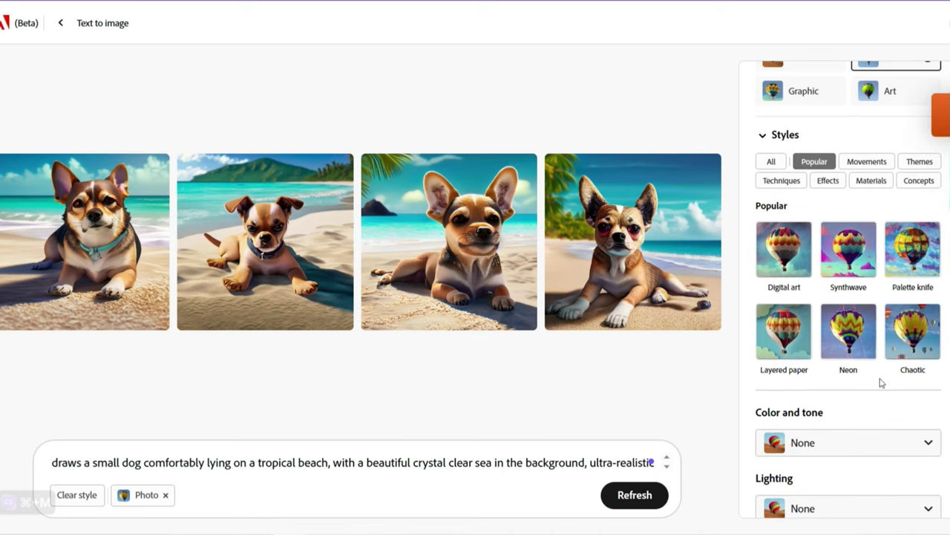
{"action": "left_click", "coordinate": [858, 349]}
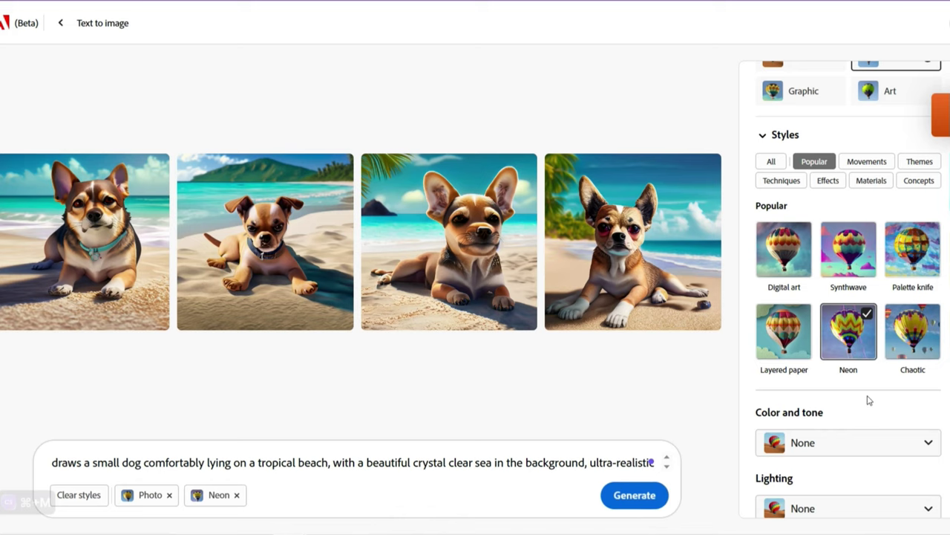
{"action": "left_click", "coordinate": [651, 497]}
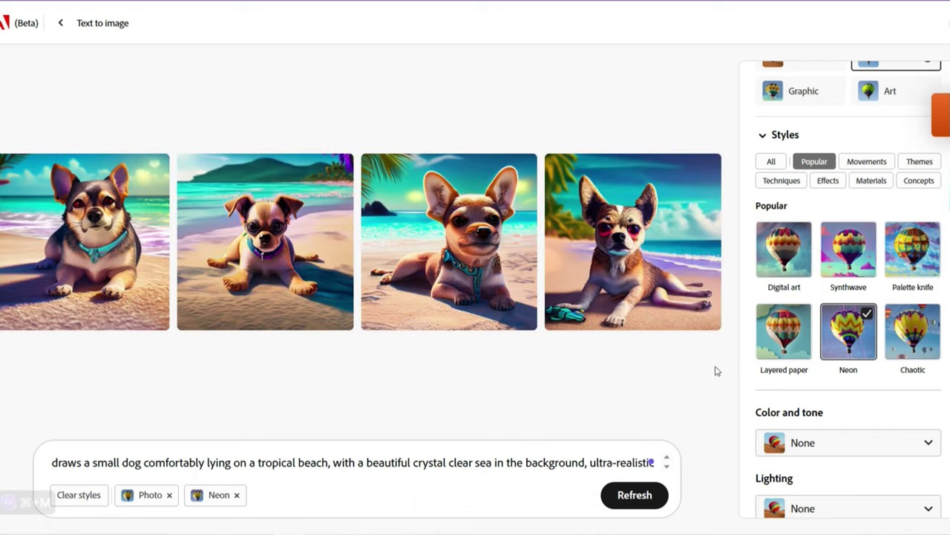
Replace the Neon style with Palette knife and generate the dog images.
{"action": "left_click", "coordinate": [905, 254]}
{"action": "left_click", "coordinate": [865, 320]}
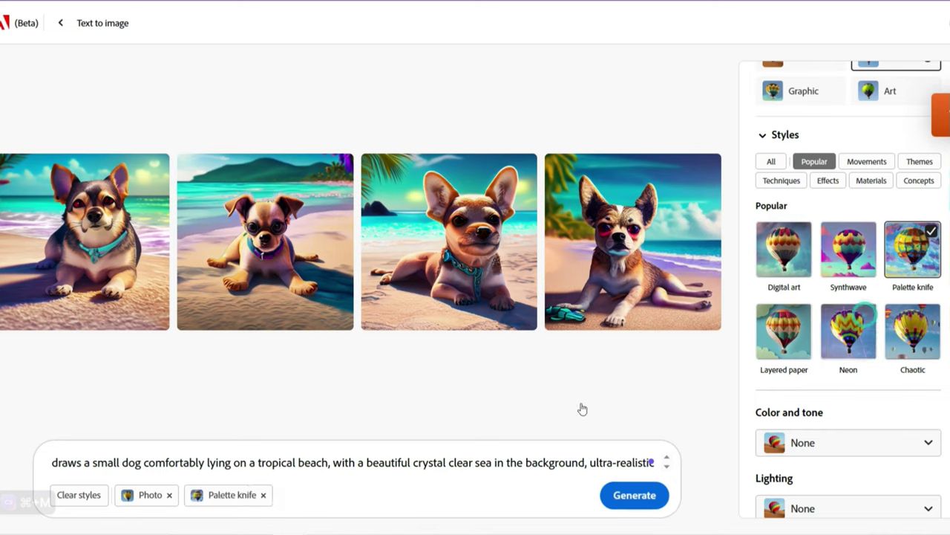
{"action": "left_click", "coordinate": [618, 495]}
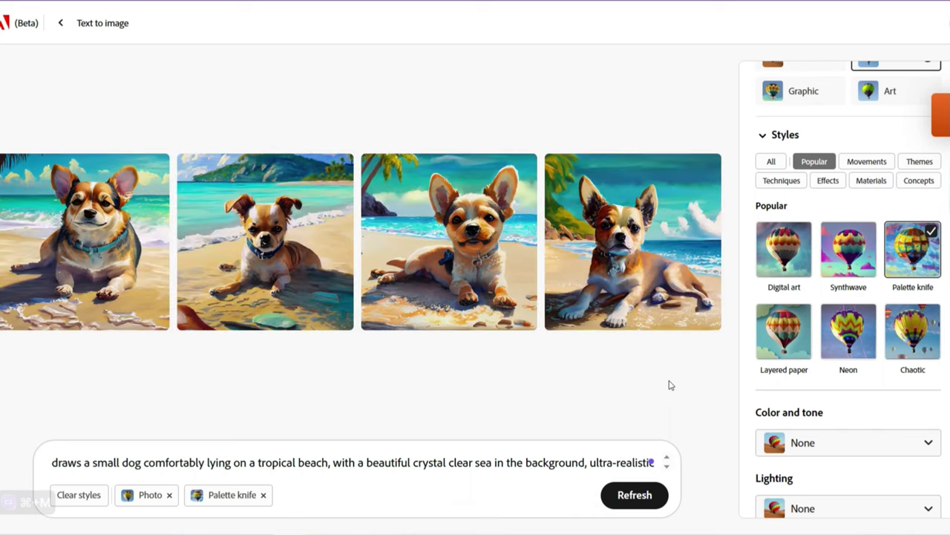
Replace the Palette knife style with Cubism from the Movements styles and generate the dog images.
{"action": "left_click", "coordinate": [866, 161]}
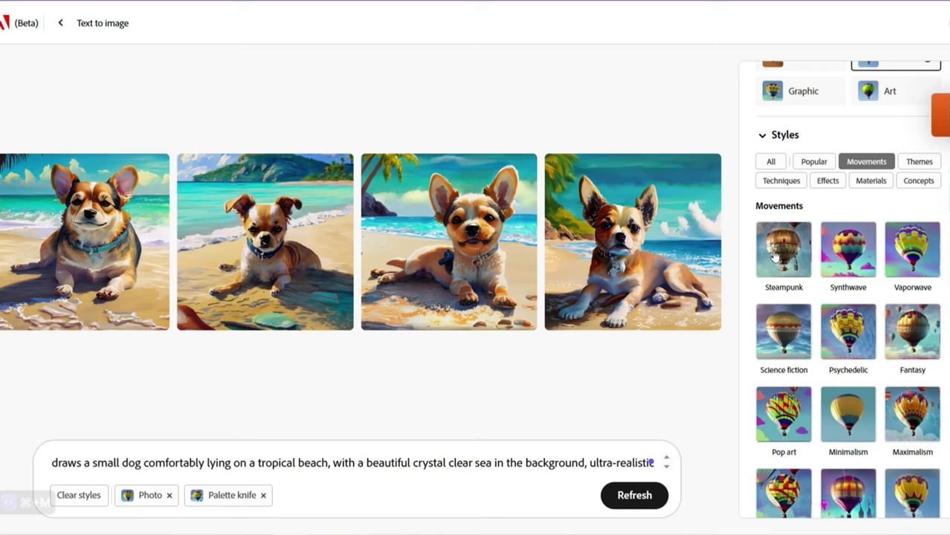
{"action": "scroll", "coordinate": [832, 251], "scroll_direction": "down", "scroll_amount": 3}
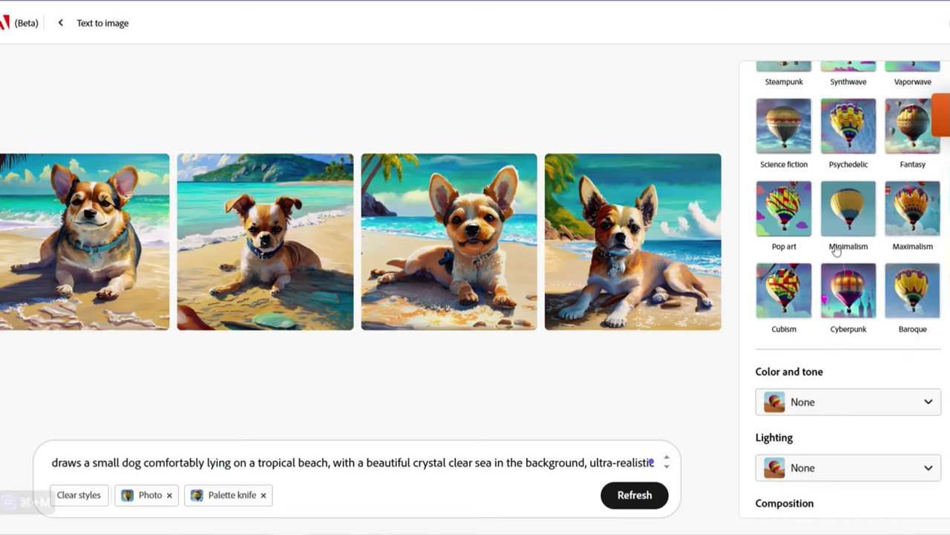
{"action": "left_click", "coordinate": [785, 297]}
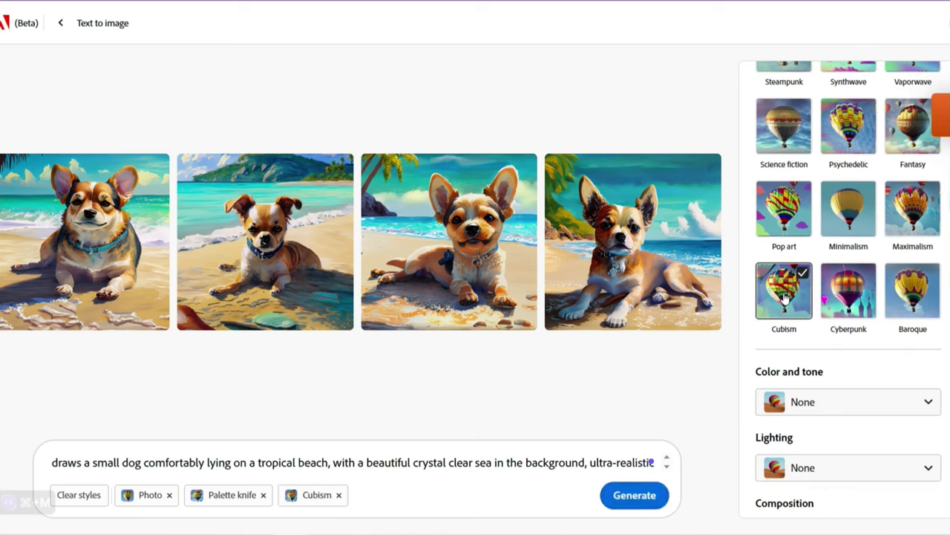
{"action": "left_click", "coordinate": [263, 496]}
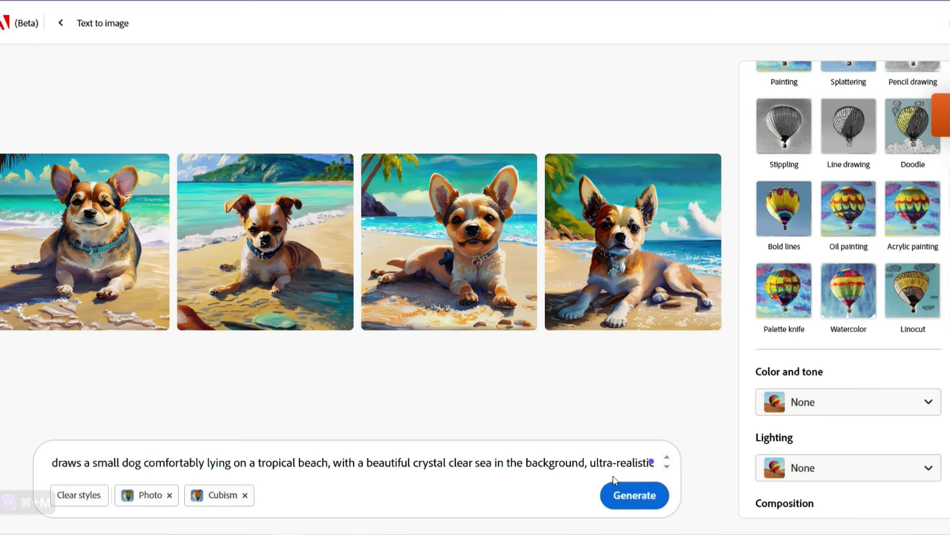
{"action": "left_click", "coordinate": [643, 495]}
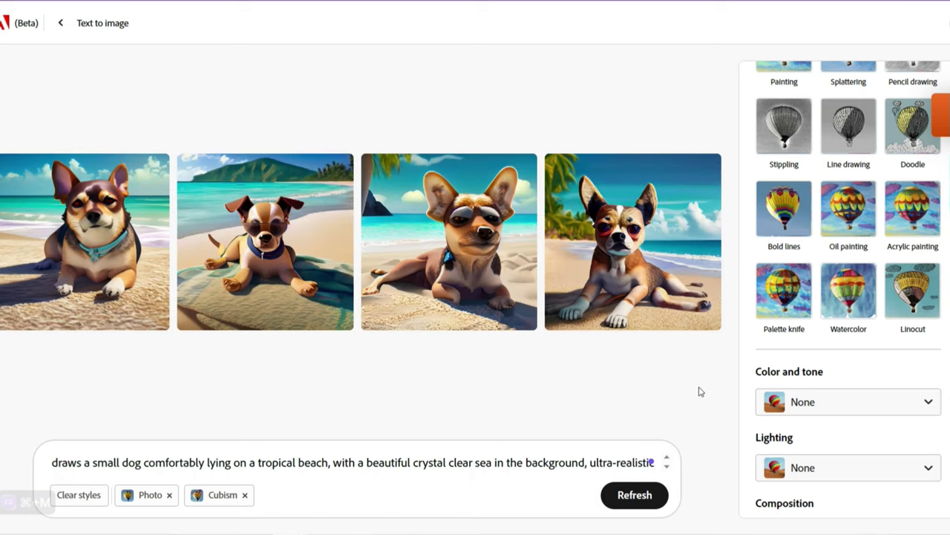
Replace the Cubism style with Fantasy from the Movements styles and generate the dog images.
{"action": "scroll", "coordinate": [848, 290], "scroll_direction": "up", "scroll_amount": 3}
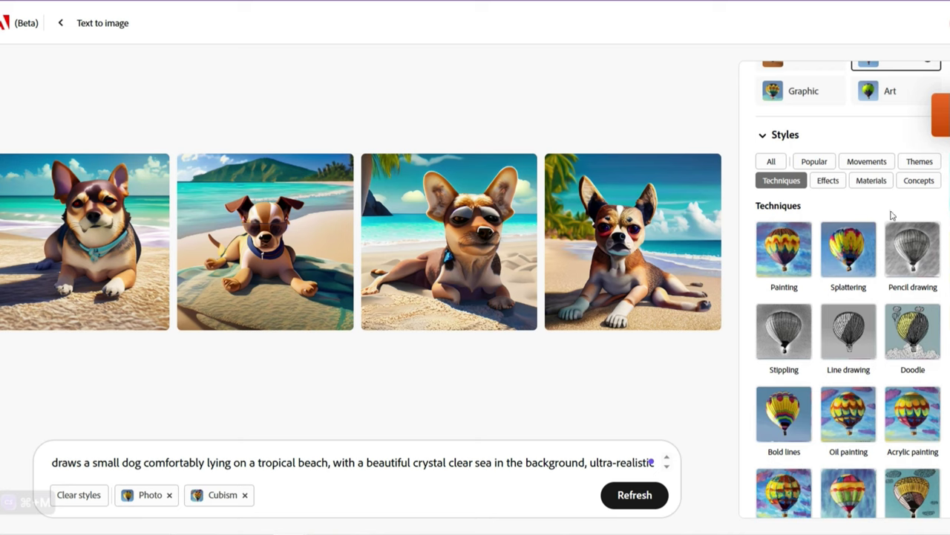
{"action": "left_click", "coordinate": [867, 161]}
{"action": "scroll", "coordinate": [913, 356], "scroll_direction": "down", "scroll_amount": 2}
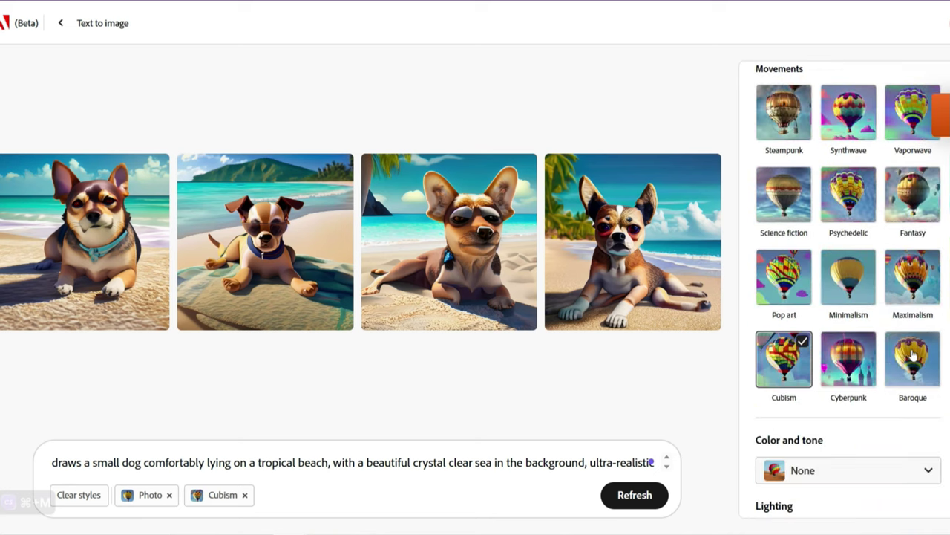
{"action": "left_click", "coordinate": [920, 195]}
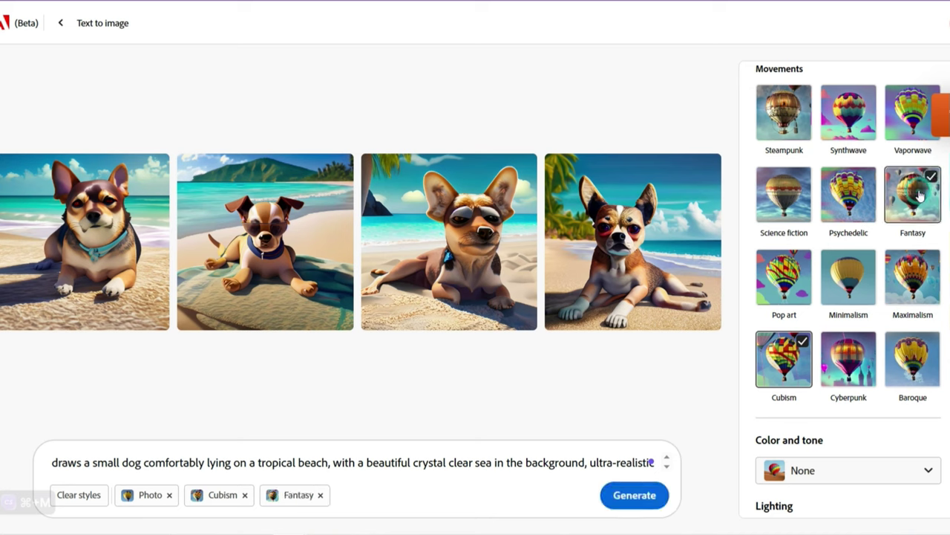
{"action": "left_click", "coordinate": [244, 495]}
{"action": "left_click", "coordinate": [630, 494]}
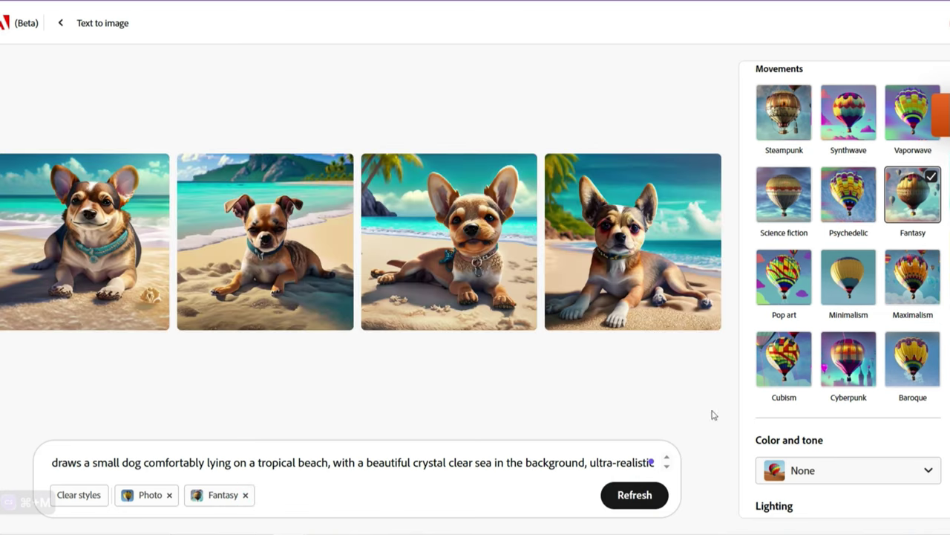
Change the aspect ratio of the Fantasy dog images to Widescreen (16:9).
{"action": "scroll", "coordinate": [801, 246], "scroll_direction": "up", "scroll_amount": 4}
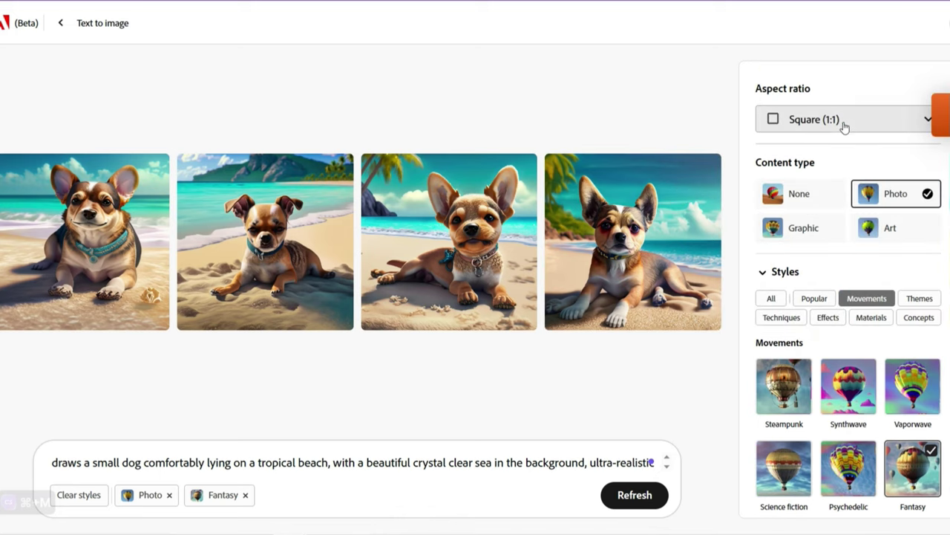
{"action": "left_click", "coordinate": [842, 119]}
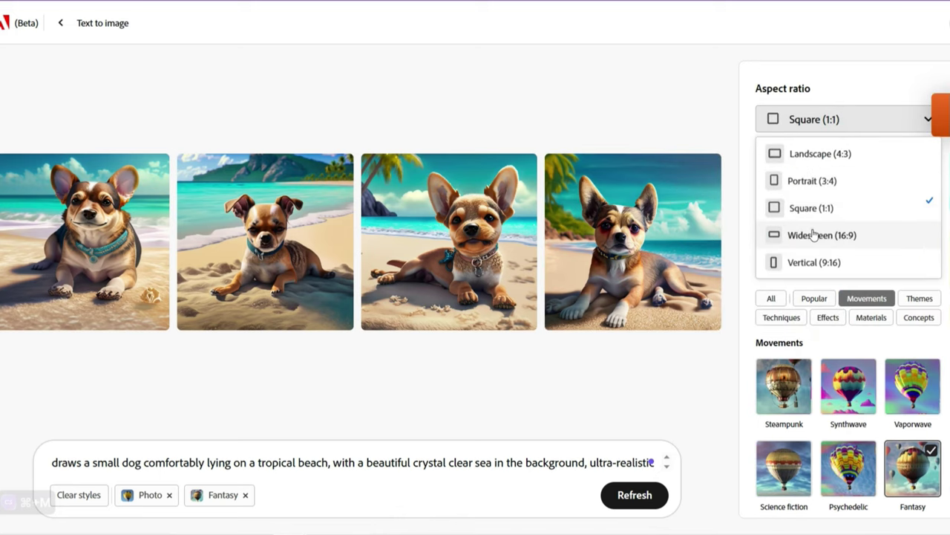
{"action": "left_click", "coordinate": [811, 234]}
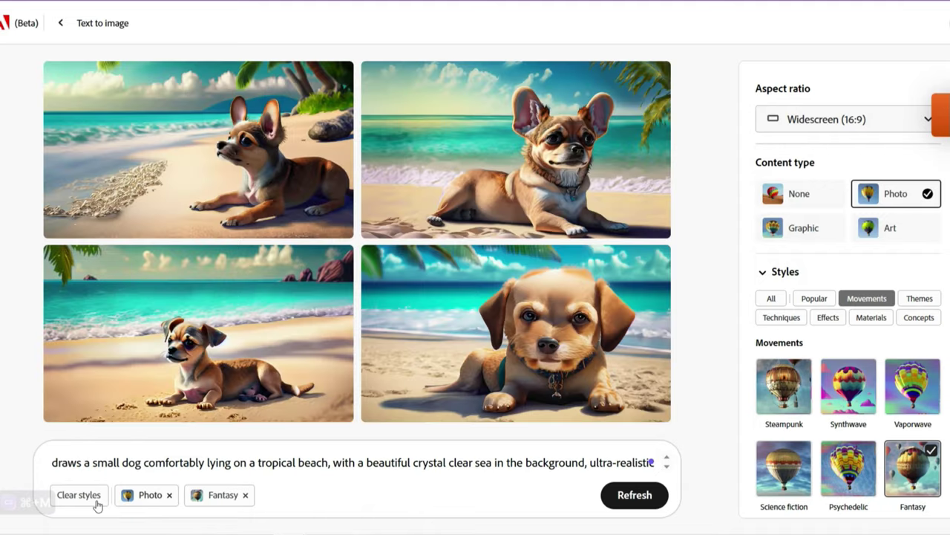
Clear all applied styles, apply Cartoon from the Themes styles and generate the dog images.
{"action": "left_click", "coordinate": [80, 495]}
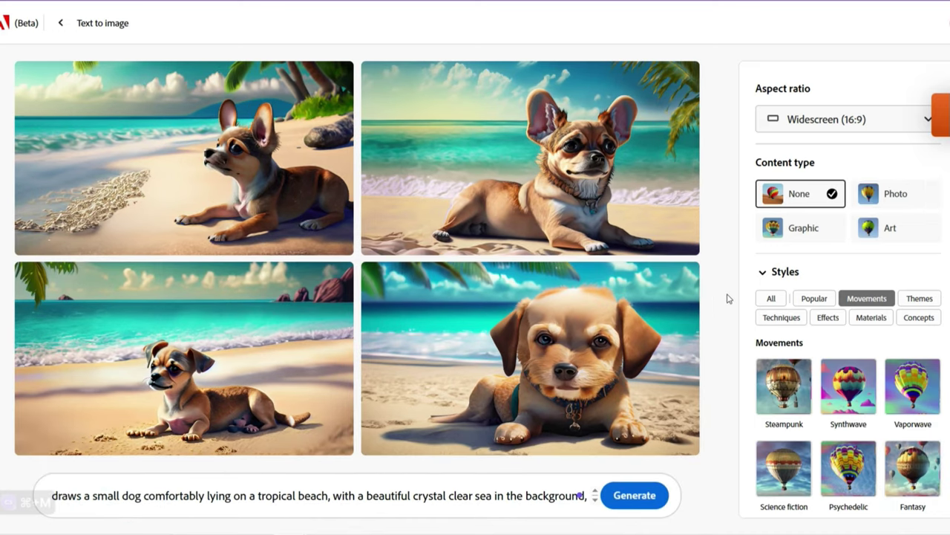
{"action": "scroll", "coordinate": [940, 255], "scroll_direction": "down", "scroll_amount": 3}
{"action": "scroll", "coordinate": [940, 255], "scroll_direction": "up", "scroll_amount": 1}
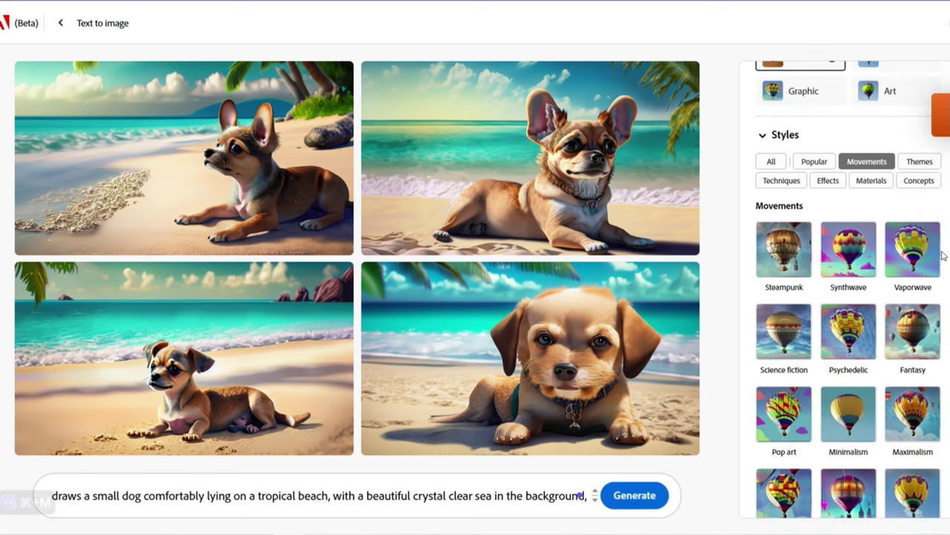
{"action": "left_click", "coordinate": [926, 161]}
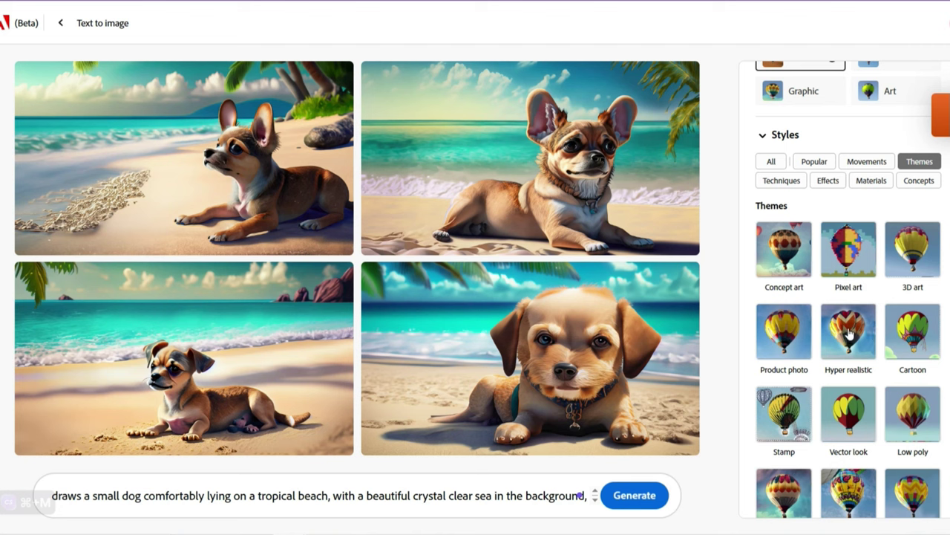
{"action": "left_click", "coordinate": [912, 329]}
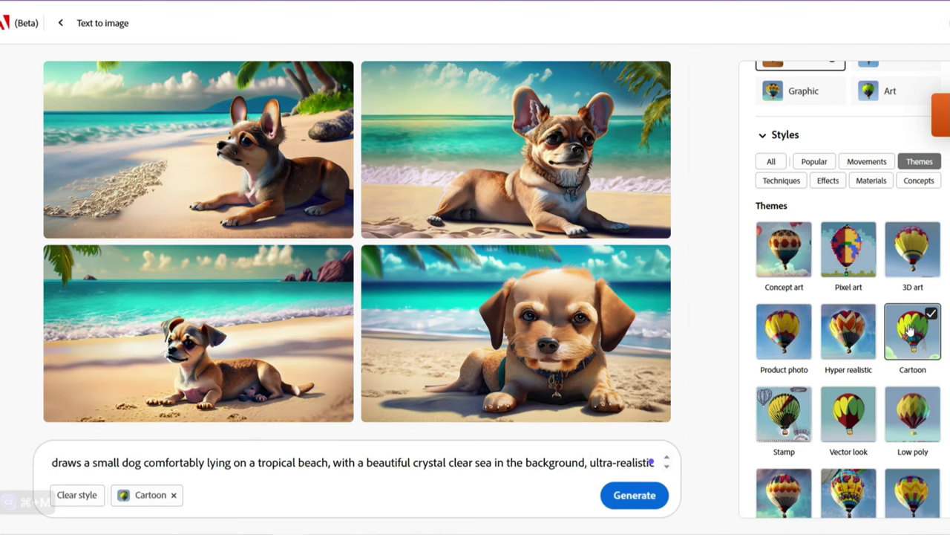
{"action": "left_click", "coordinate": [633, 496]}
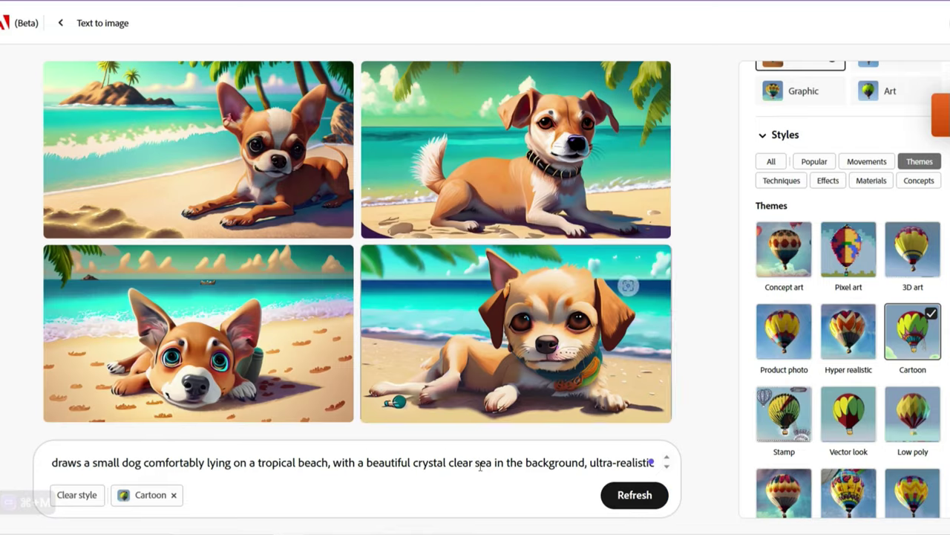
Replace the Cartoon style with Collage from the Themes styles and generate the dog images.
{"action": "scroll", "coordinate": [895, 339], "scroll_direction": "down", "scroll_amount": 3}
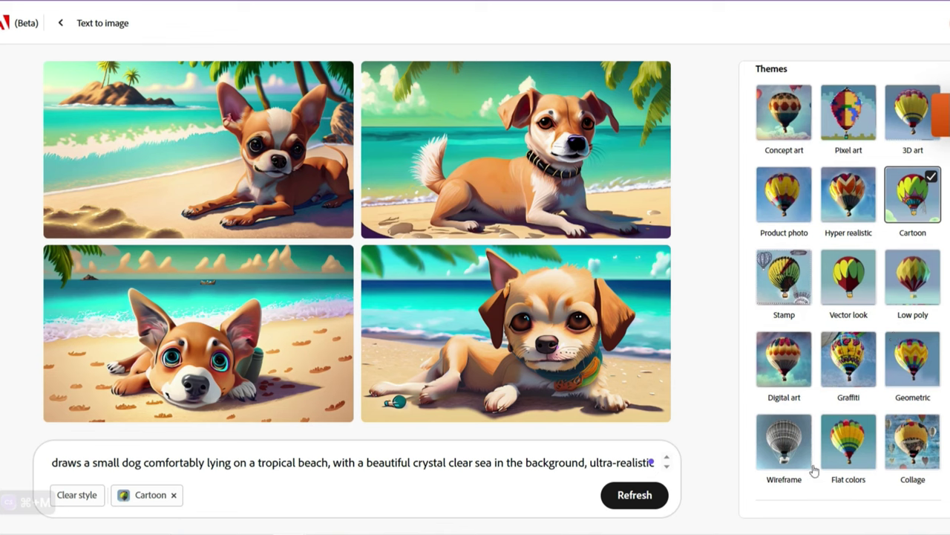
{"action": "left_click", "coordinate": [901, 461]}
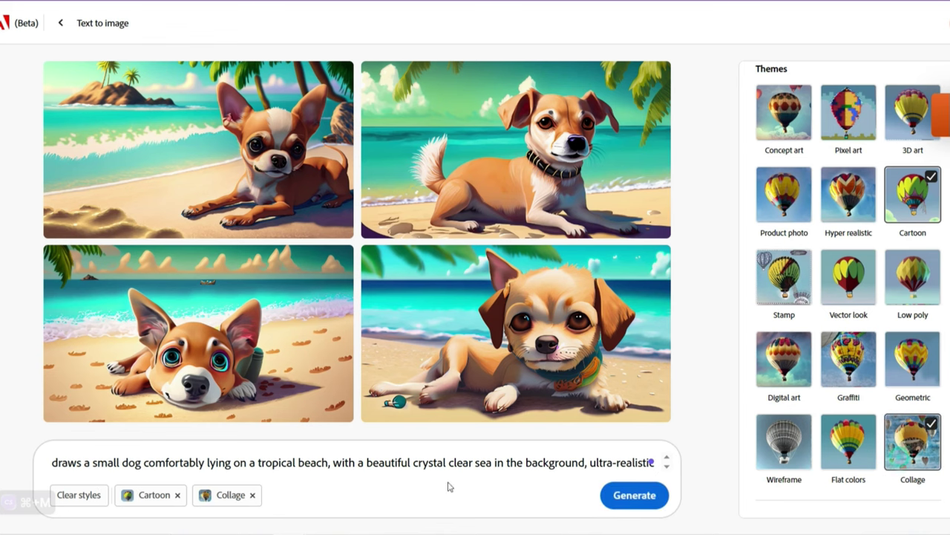
{"action": "left_click", "coordinate": [176, 496]}
{"action": "left_click", "coordinate": [624, 498]}
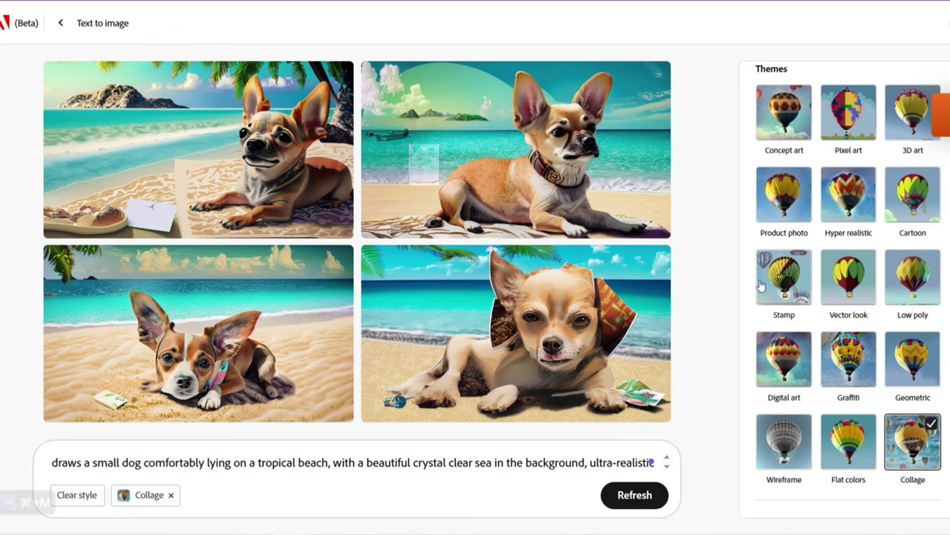
Replace the Collage style with Pixel art from the Themes styles and generate the dog images.
{"action": "scroll", "coordinate": [761, 286], "scroll_direction": "up", "scroll_amount": 1}
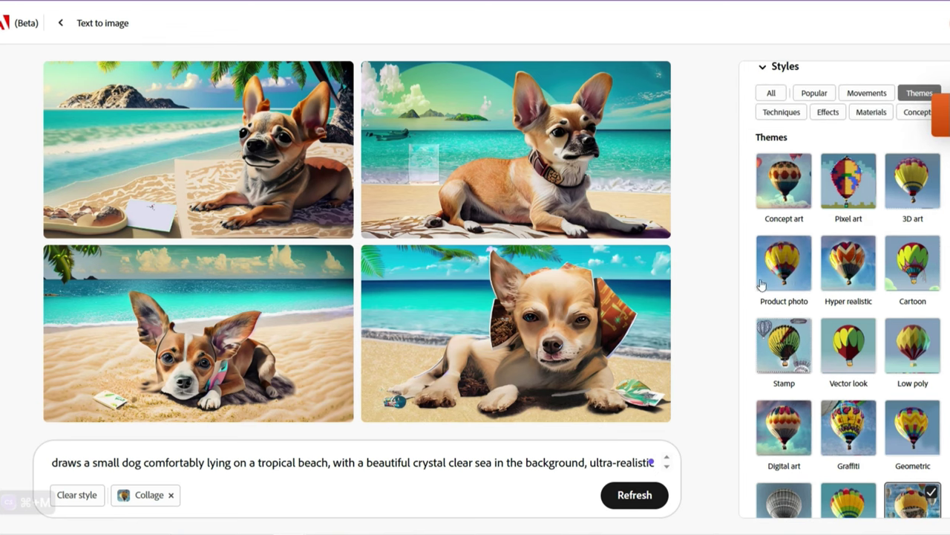
{"action": "left_click", "coordinate": [856, 191]}
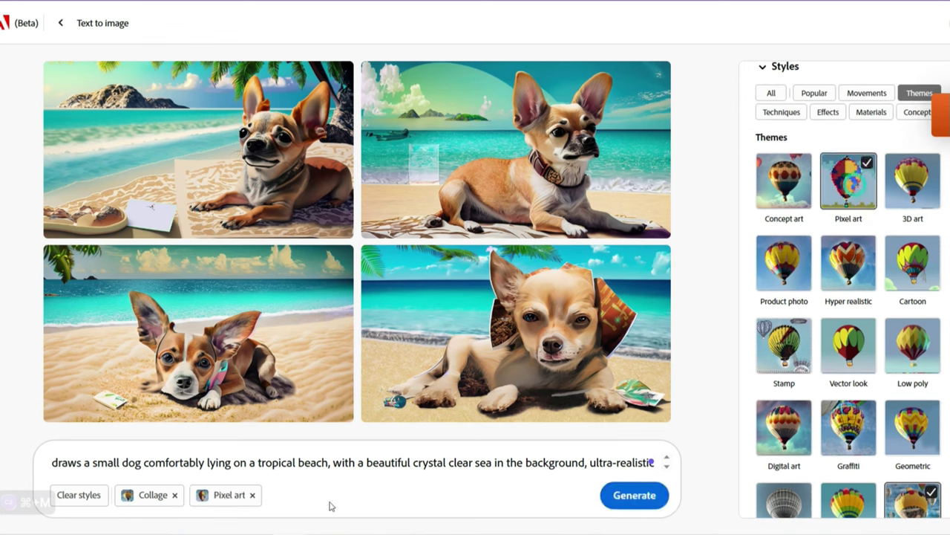
{"action": "left_click", "coordinate": [175, 494]}
{"action": "left_click", "coordinate": [634, 495]}
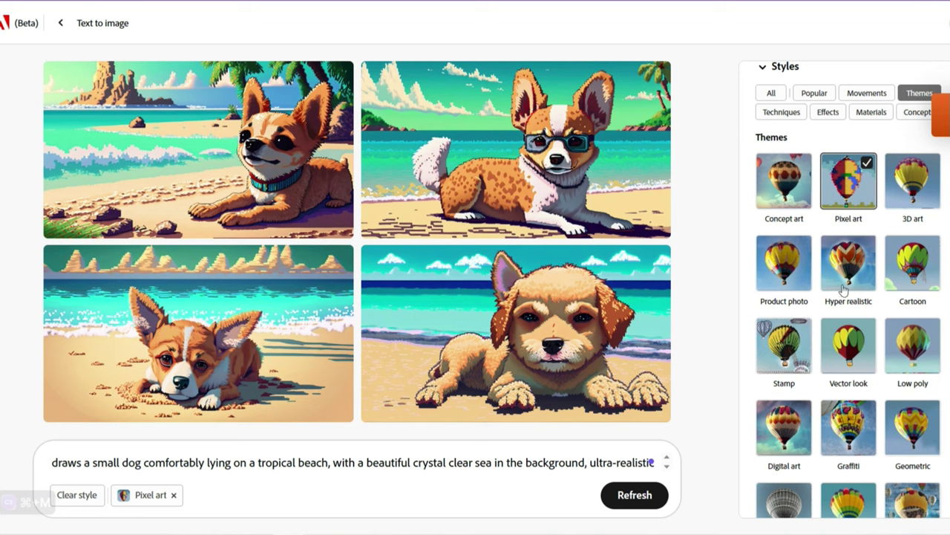
Replace the Pixel art style with Stamp from the Themes styles and generate the dog images.
{"action": "scroll", "coordinate": [844, 289], "scroll_direction": "down", "scroll_amount": 1}
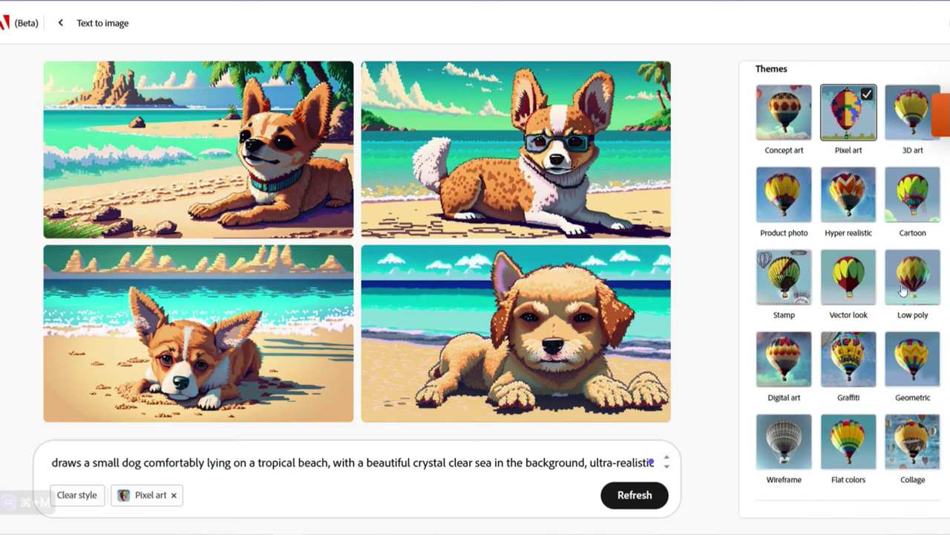
{"action": "left_click", "coordinate": [785, 283]}
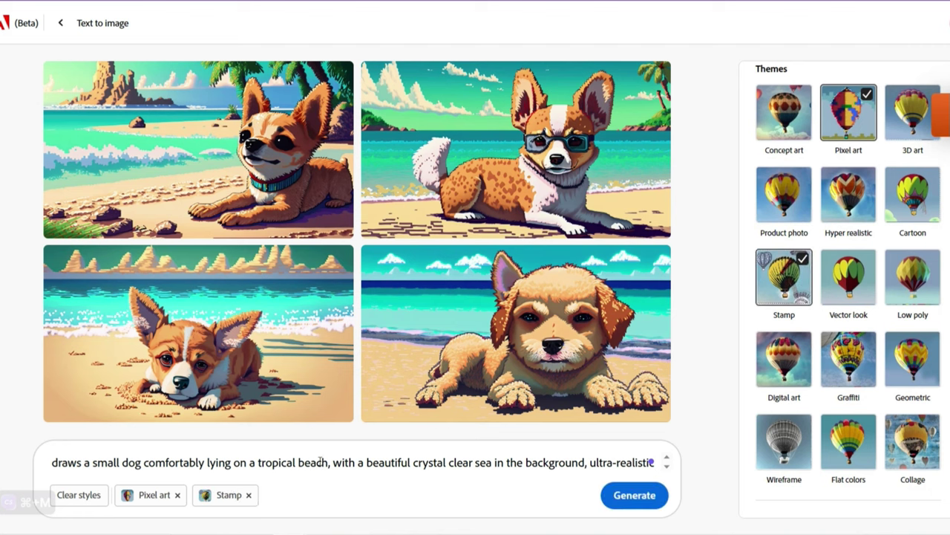
{"action": "left_click", "coordinate": [178, 494]}
{"action": "left_click", "coordinate": [623, 504]}
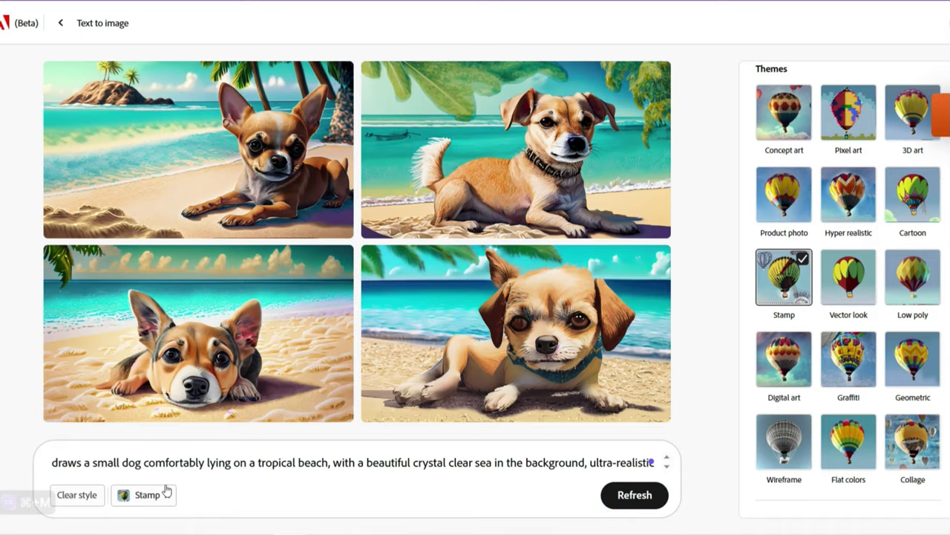
Remove the Stamp style from the prompt and look through the Techniques styles.
{"action": "left_click", "coordinate": [167, 495]}
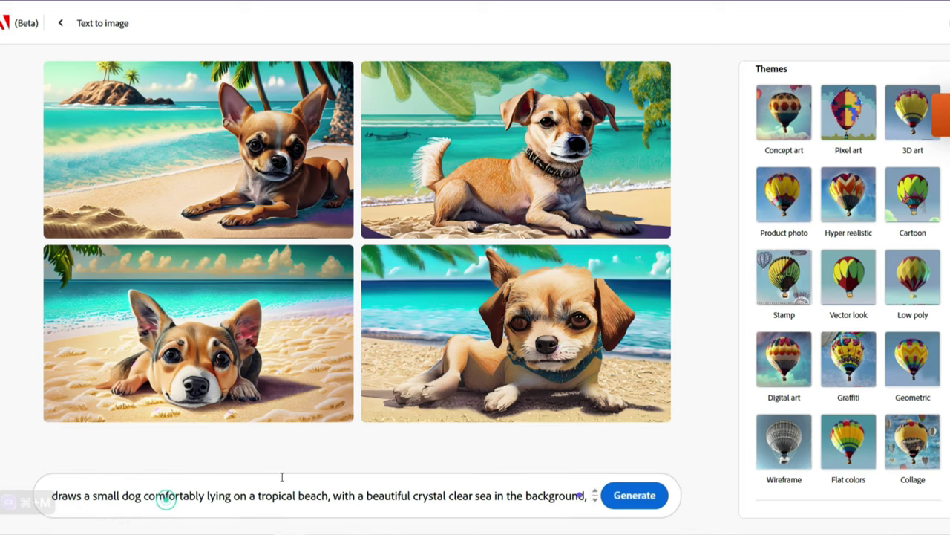
{"action": "scroll", "coordinate": [885, 294], "scroll_direction": "up", "scroll_amount": 4}
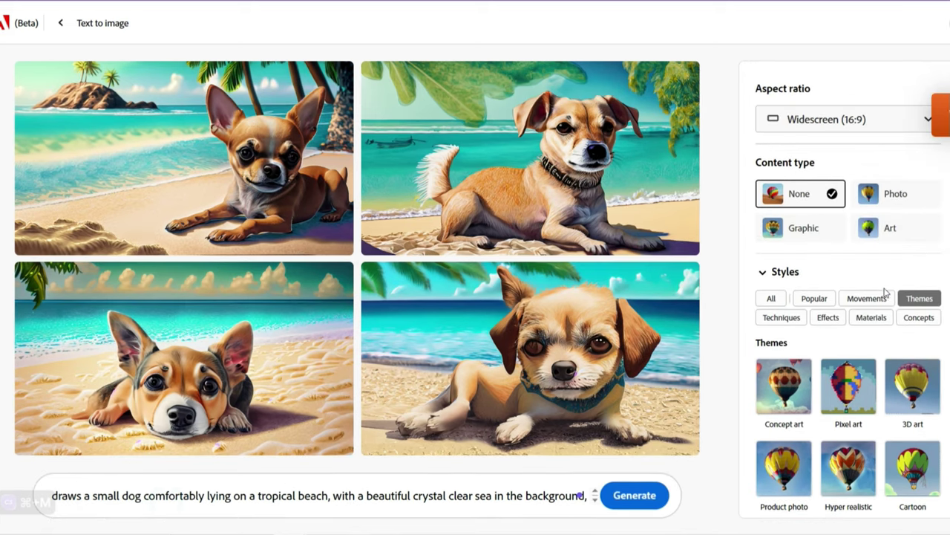
{"action": "left_click", "coordinate": [799, 322]}
{"action": "scroll", "coordinate": [802, 329], "scroll_direction": "down", "scroll_amount": 1}
{"action": "scroll", "coordinate": [802, 324], "scroll_direction": "down", "scroll_amount": 1}
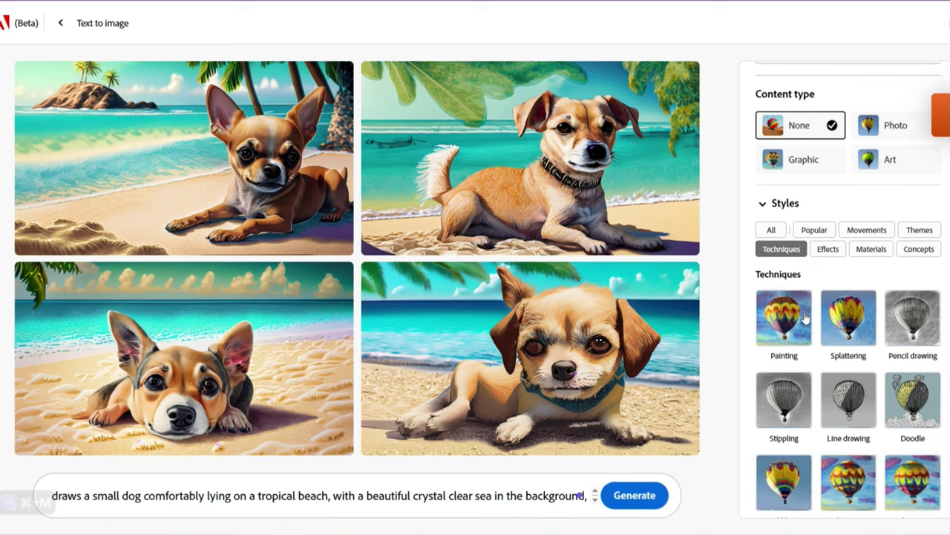
{"action": "scroll", "coordinate": [859, 321], "scroll_direction": "down", "scroll_amount": 3}
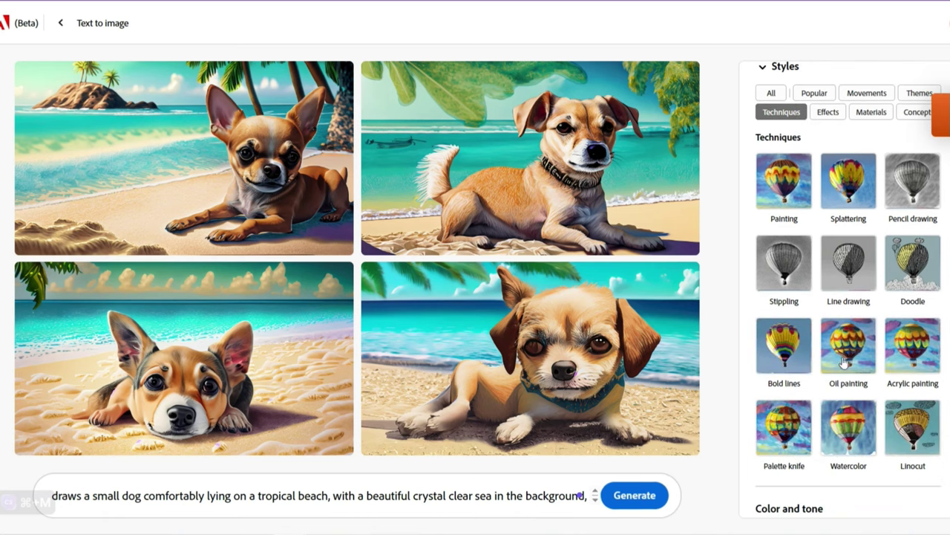
{"action": "scroll", "coordinate": [844, 364], "scroll_direction": "up", "scroll_amount": 3}
Apply Antique photo from the Effects styles and generate the dog images.
{"action": "left_click", "coordinate": [828, 248]}
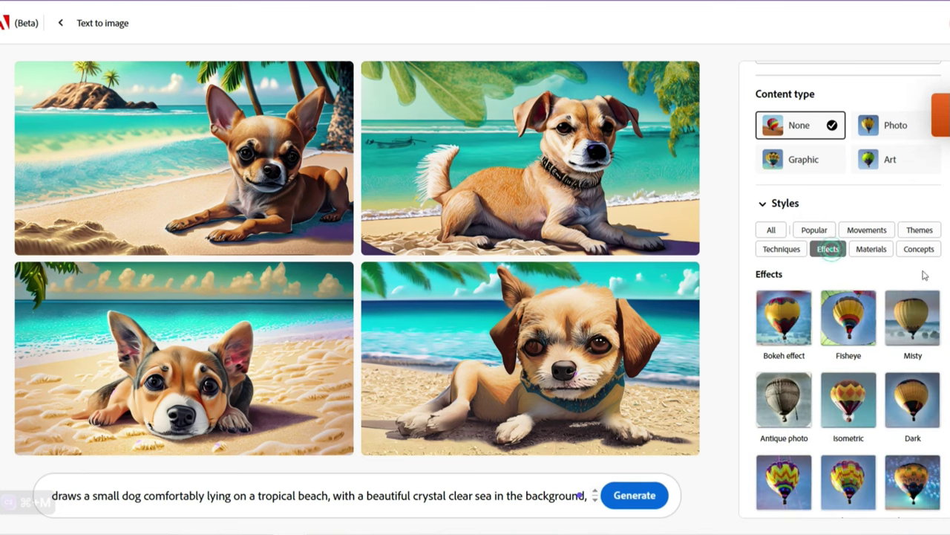
{"action": "scroll", "coordinate": [947, 280], "scroll_direction": "down", "scroll_amount": 1}
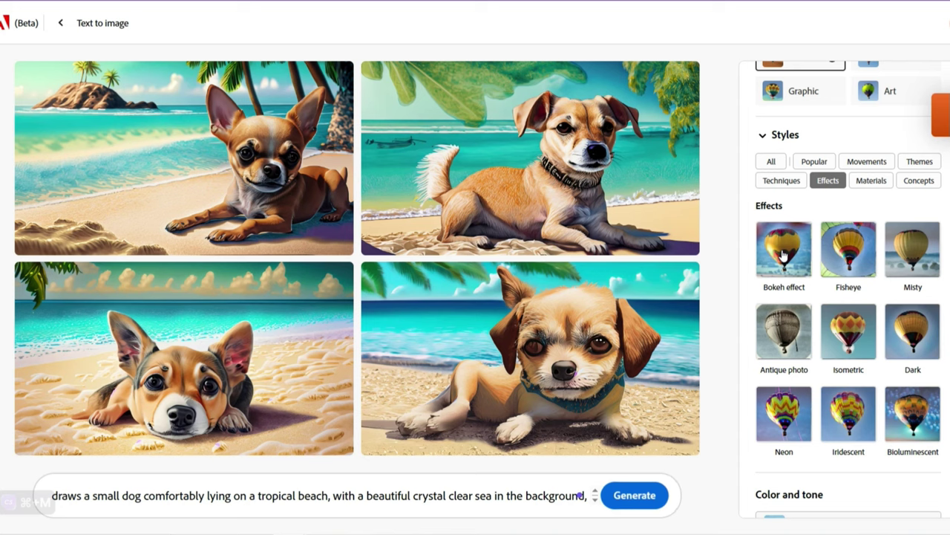
{"action": "left_click", "coordinate": [779, 333]}
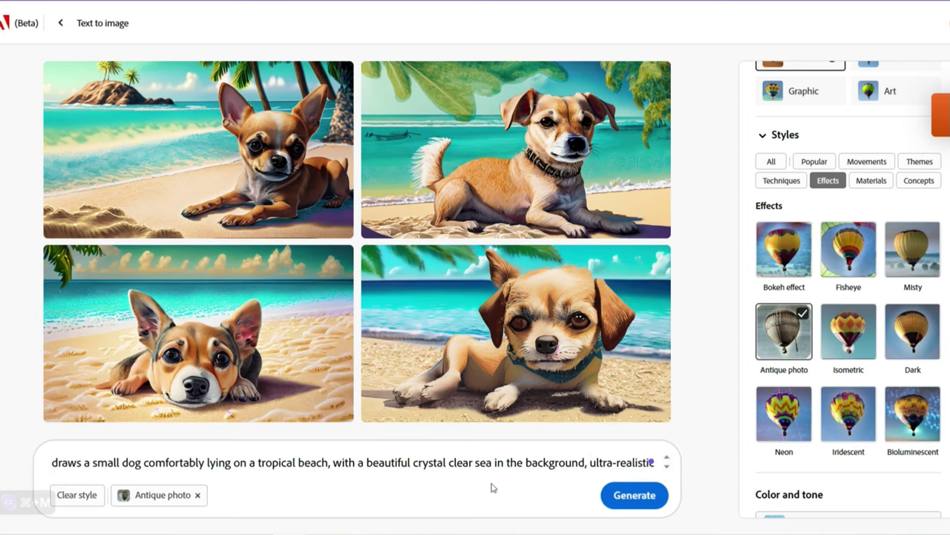
{"action": "left_click", "coordinate": [635, 493]}
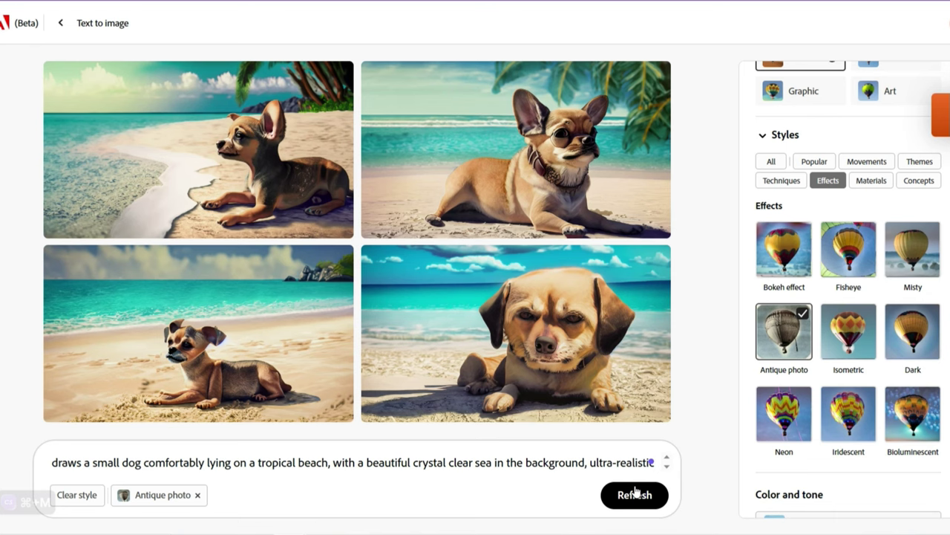
Replace the Antique photo style with Bokeh effect and generate the dog images.
{"action": "left_click", "coordinate": [801, 315]}
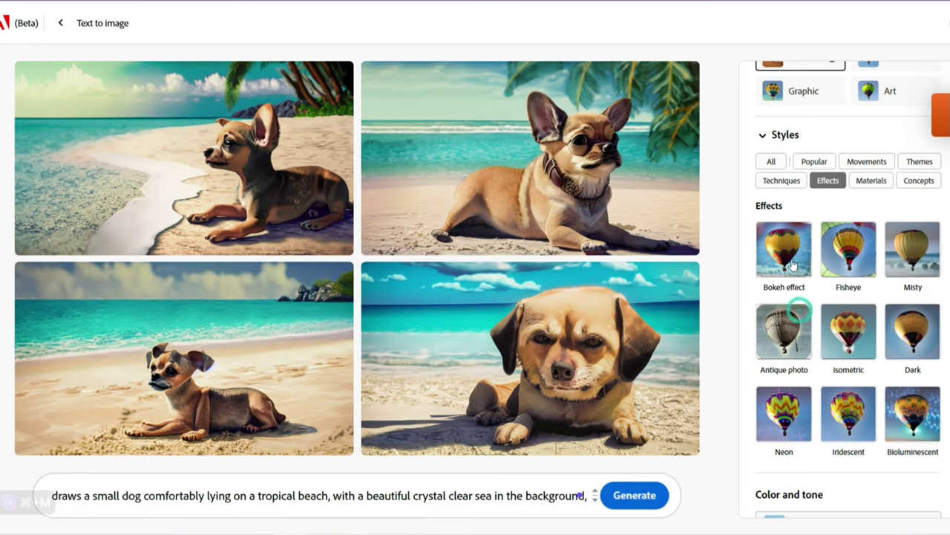
{"action": "left_click", "coordinate": [787, 249]}
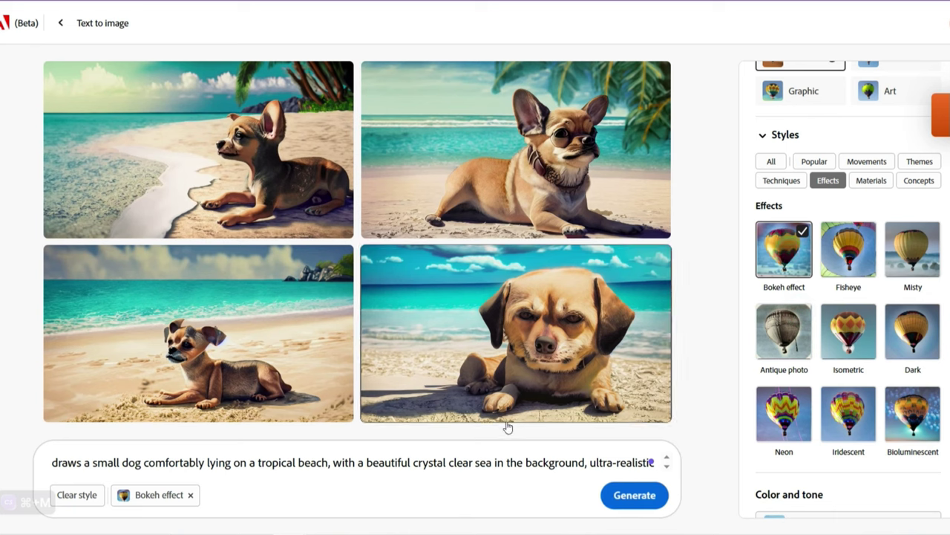
{"action": "left_click", "coordinate": [622, 500]}
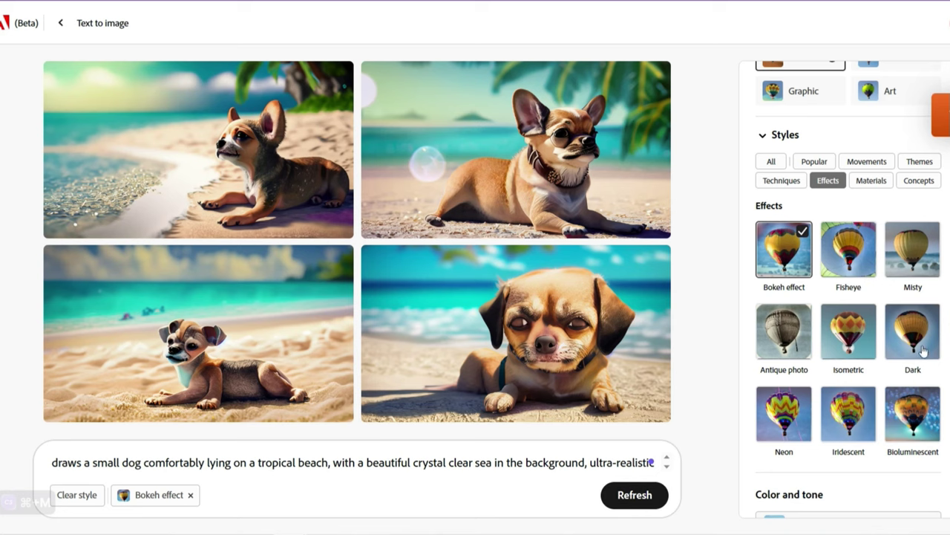
Replace the Bokeh effect style with Metal from the Materials styles and generate the dog images.
{"action": "scroll", "coordinate": [923, 351], "scroll_direction": "down", "scroll_amount": 2}
{"action": "mouse_move", "coordinate": [587, 339]}
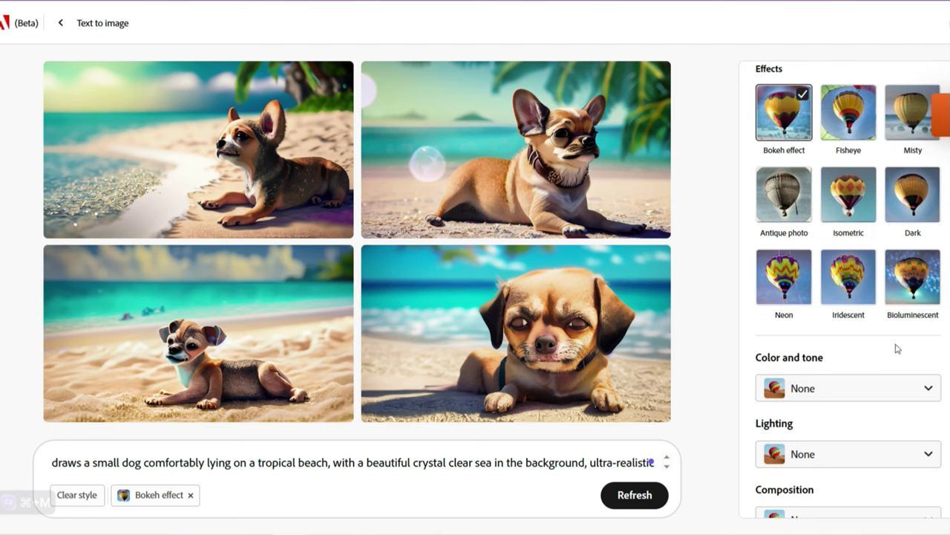
{"action": "scroll", "coordinate": [896, 349], "scroll_direction": "up", "scroll_amount": 4}
{"action": "left_click", "coordinate": [873, 319]}
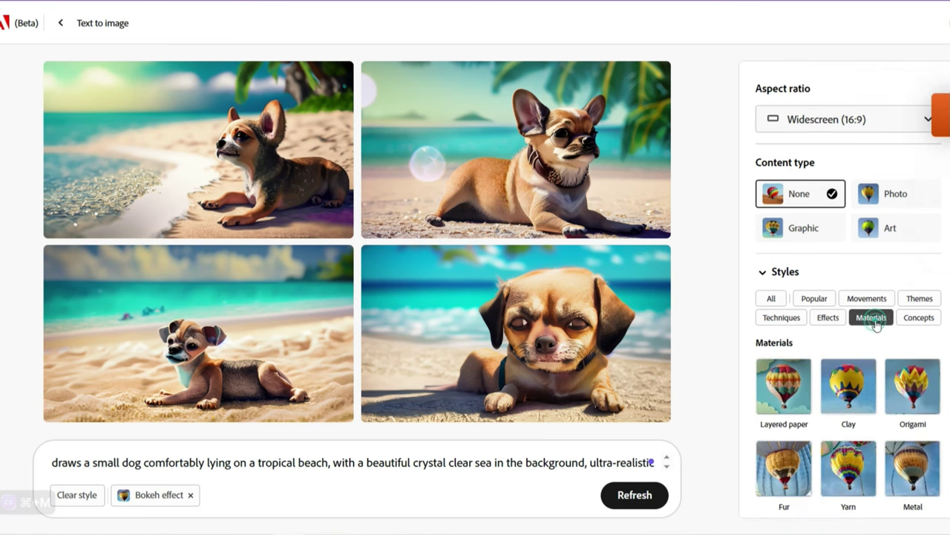
{"action": "scroll", "coordinate": [821, 332], "scroll_direction": "down", "scroll_amount": 1}
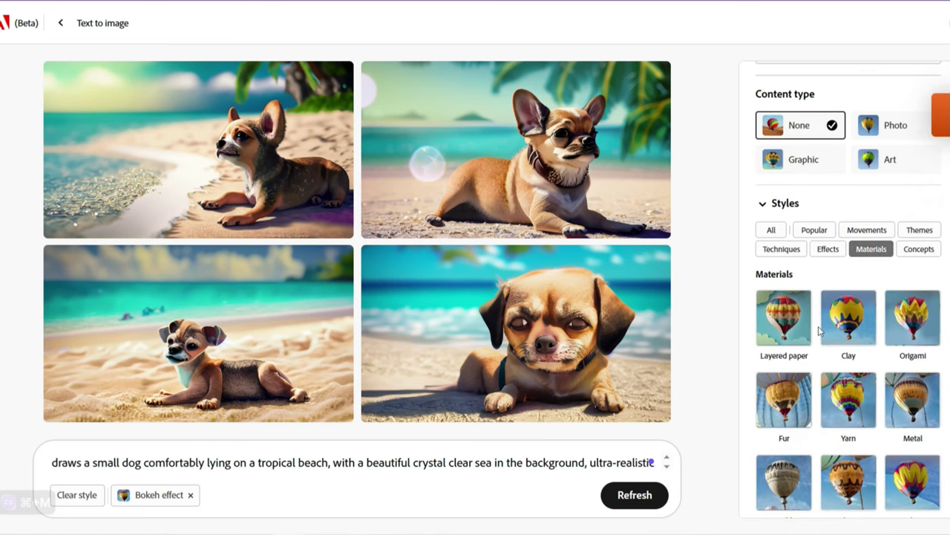
{"action": "scroll", "coordinate": [900, 330], "scroll_direction": "down", "scroll_amount": 1}
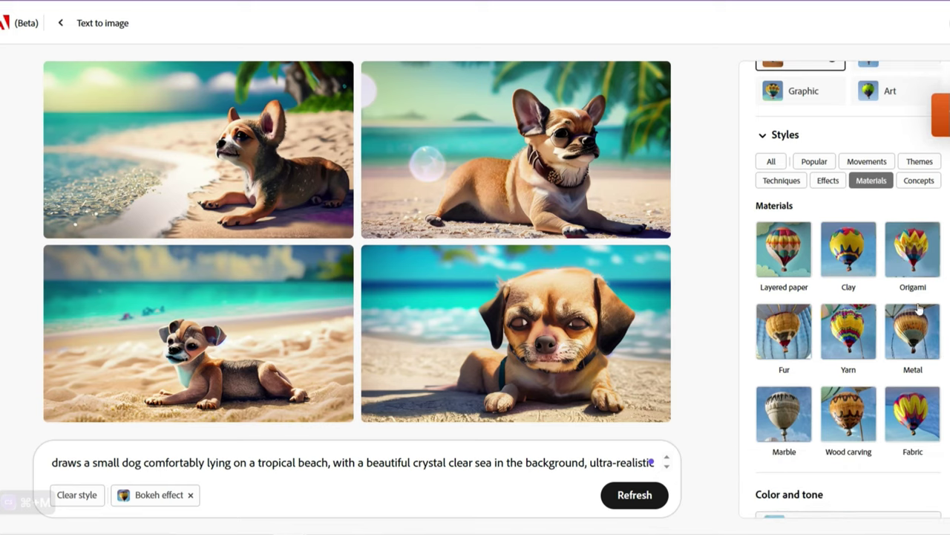
{"action": "left_click", "coordinate": [918, 265]}
{"action": "left_click", "coordinate": [912, 334]}
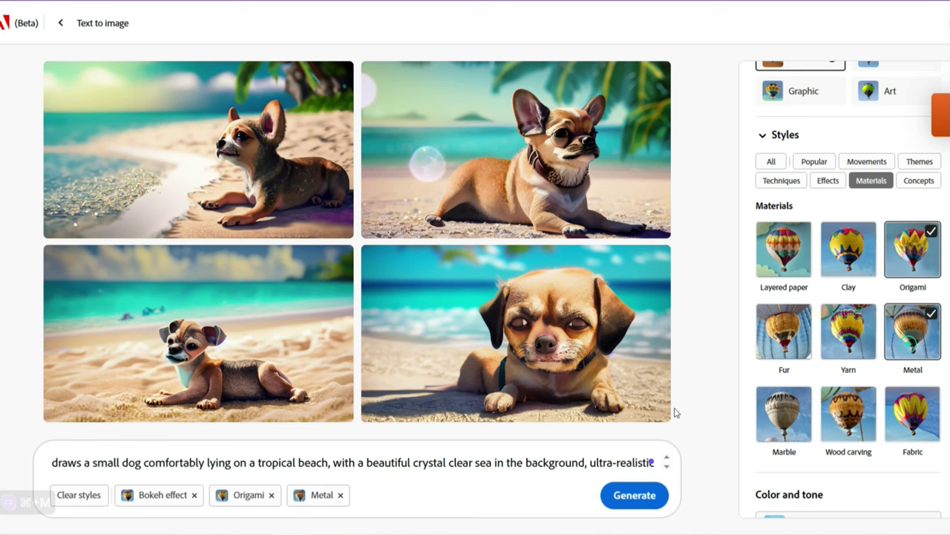
{"action": "left_click", "coordinate": [195, 495]}
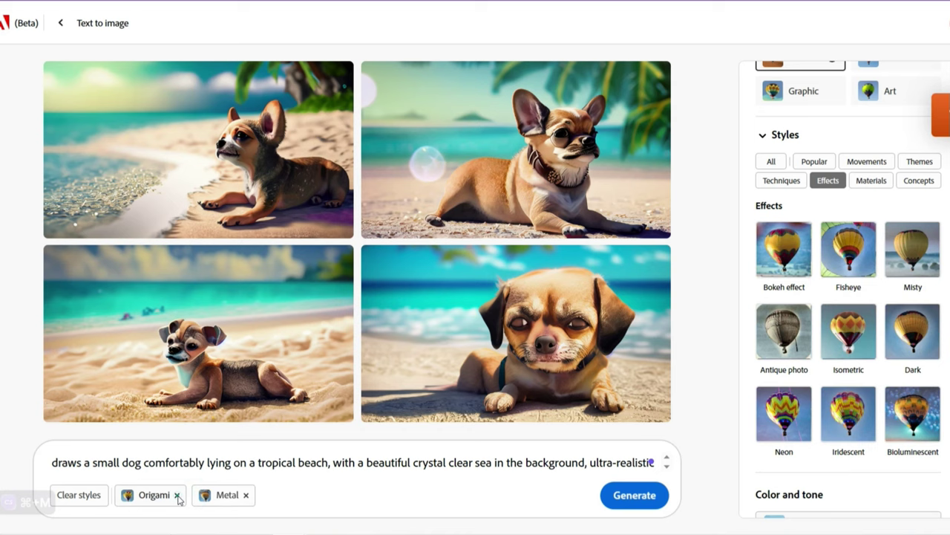
{"action": "left_click", "coordinate": [177, 495]}
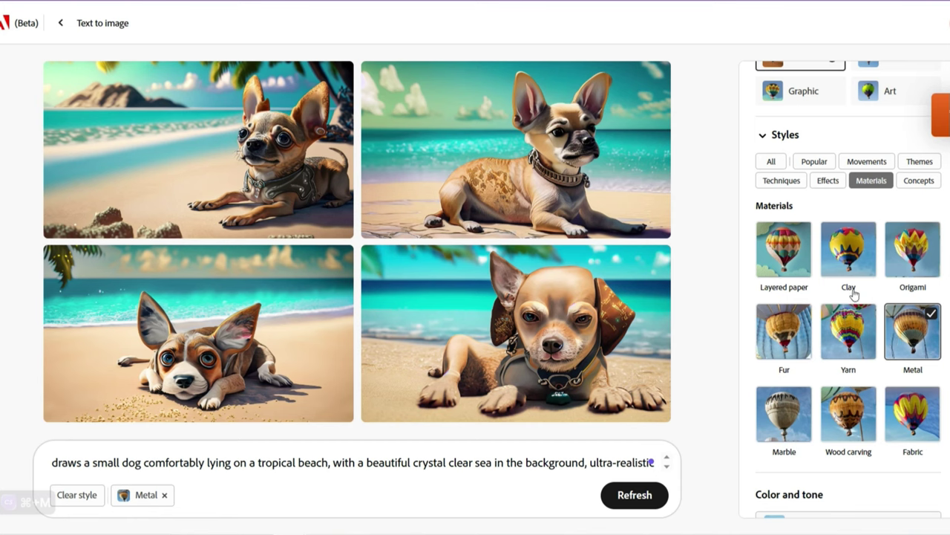
Generate the dog images with Layered paper in place of Metal, and generate them again with the style cleared.
{"action": "left_click", "coordinate": [802, 258]}
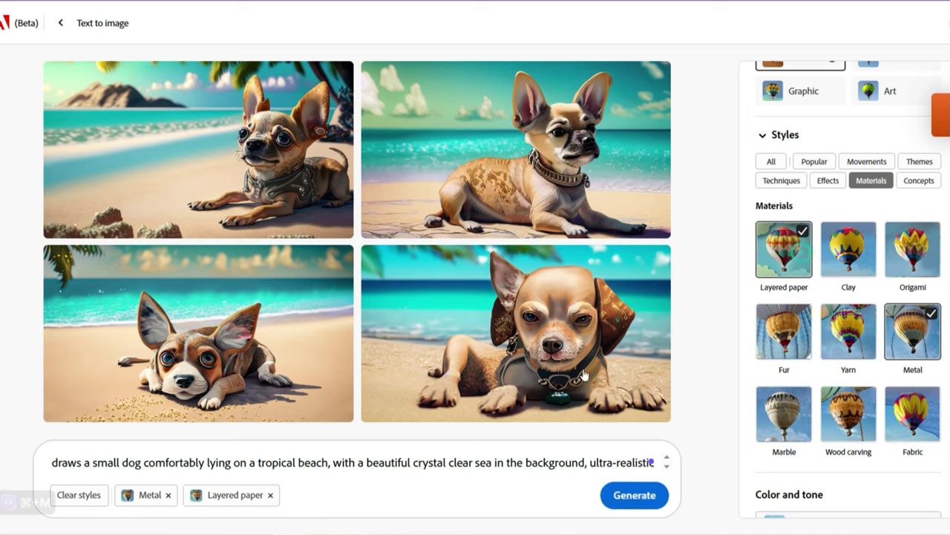
{"action": "left_click", "coordinate": [168, 495]}
{"action": "left_click", "coordinate": [643, 496]}
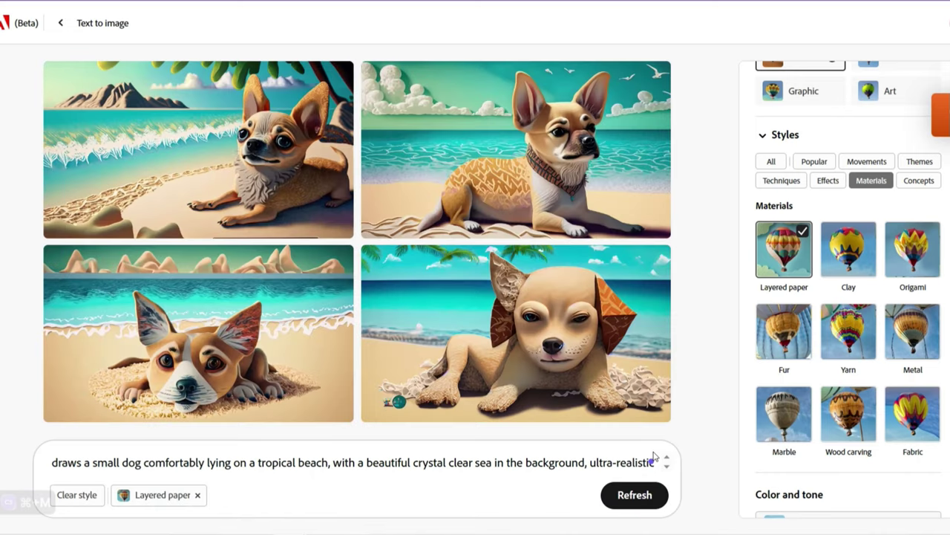
{"action": "left_click", "coordinate": [77, 495]}
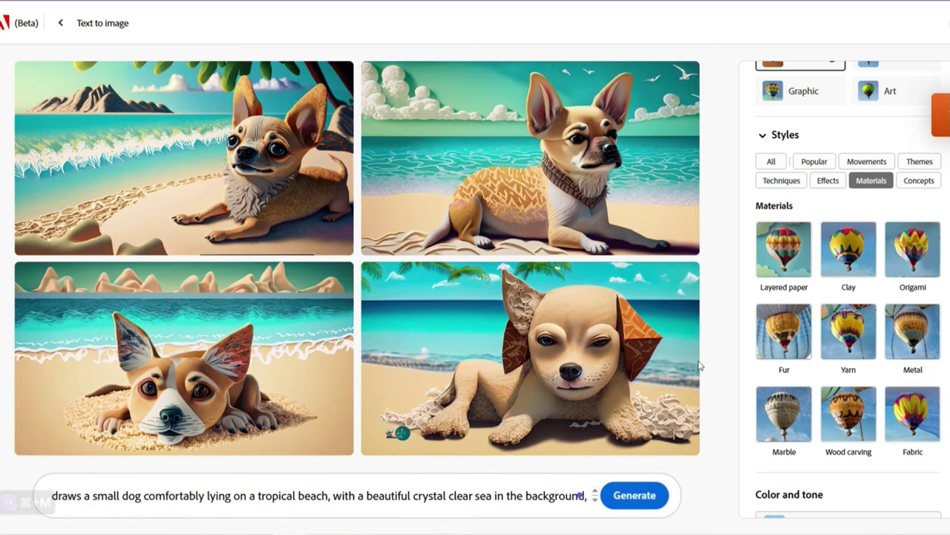
{"action": "left_click", "coordinate": [614, 496]}
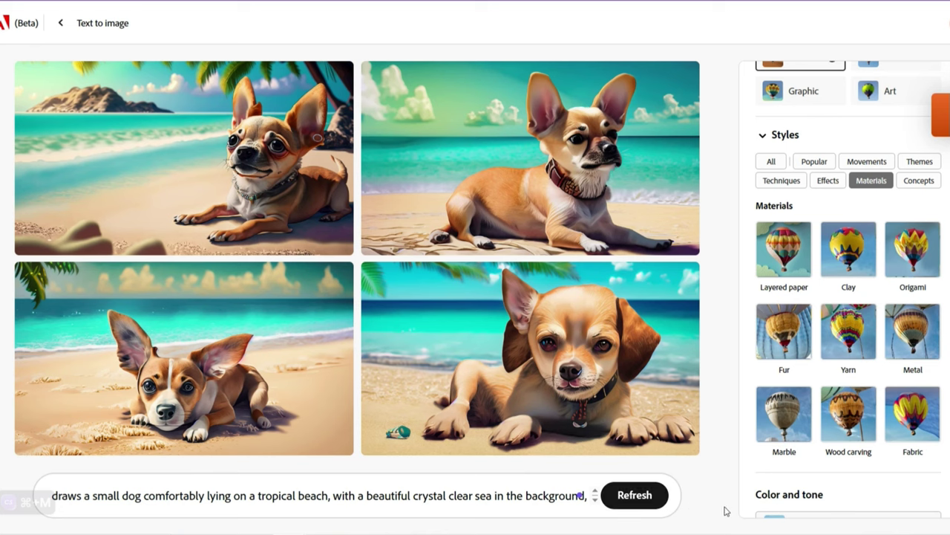
Set Color and tone to Black and white and generate the dog images.
{"action": "scroll", "coordinate": [842, 320], "scroll_direction": "down", "scroll_amount": 2}
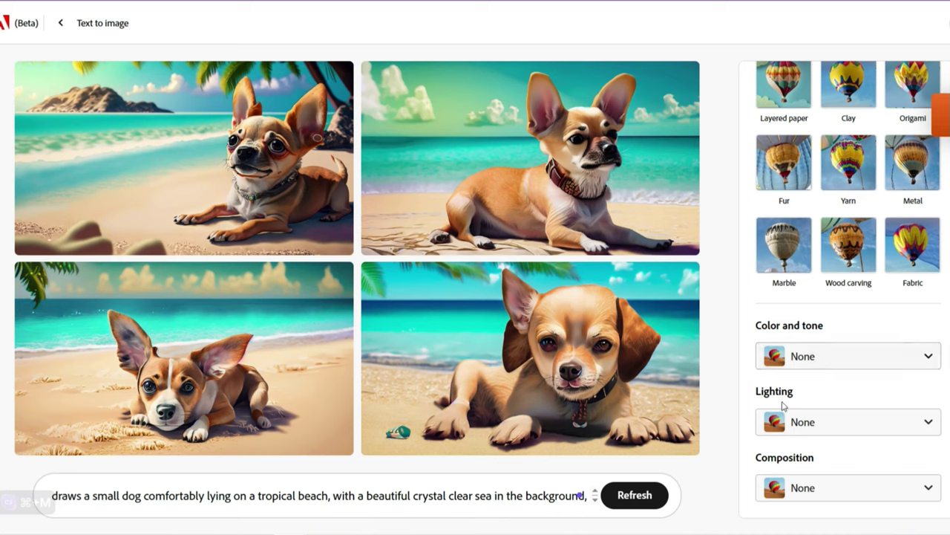
{"action": "left_click", "coordinate": [849, 362]}
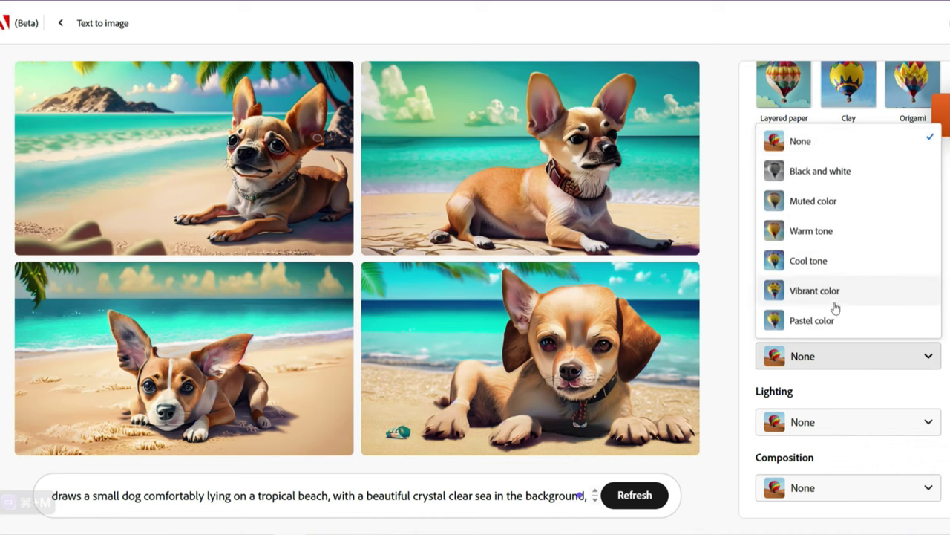
{"action": "left_click", "coordinate": [874, 176]}
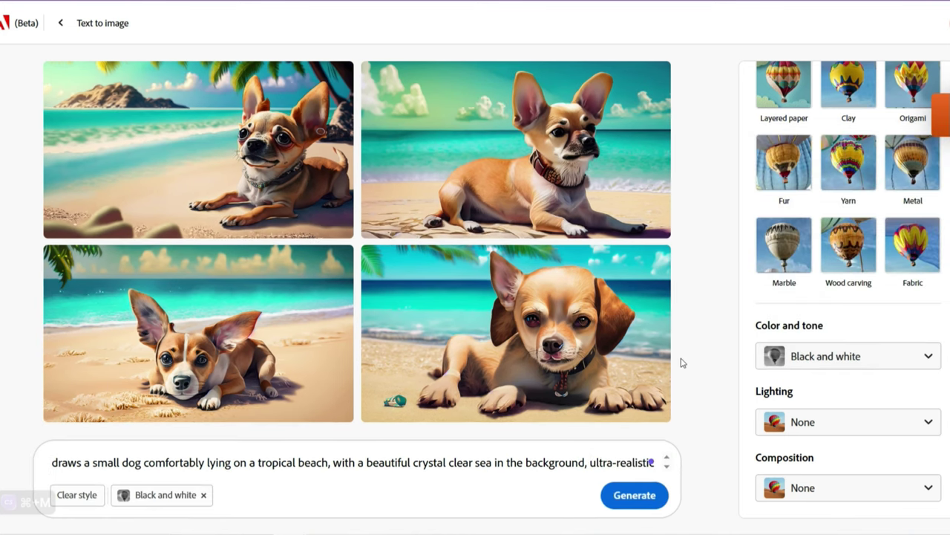
{"action": "left_click", "coordinate": [646, 496]}
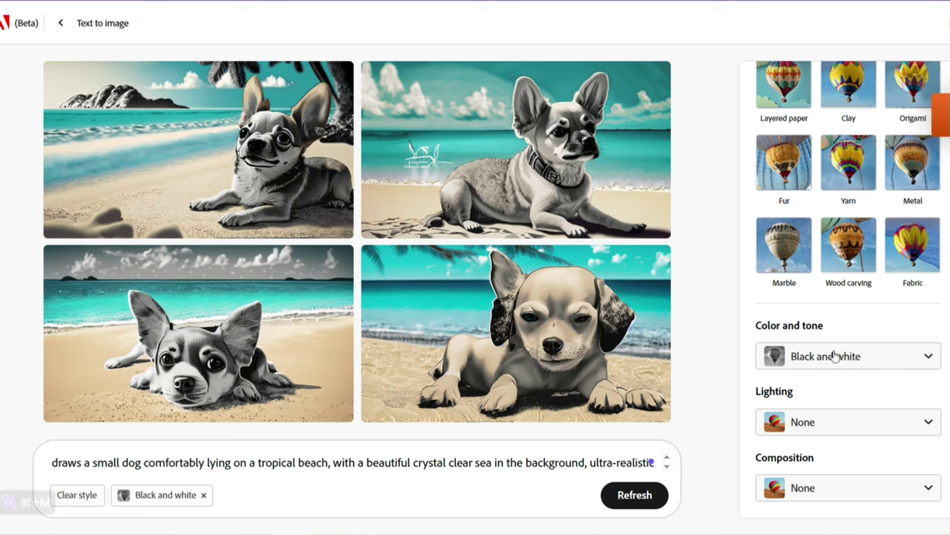
Reset Color and tone to None, set Lighting to Golden hour and generate the dog images.
{"action": "left_click", "coordinate": [880, 359]}
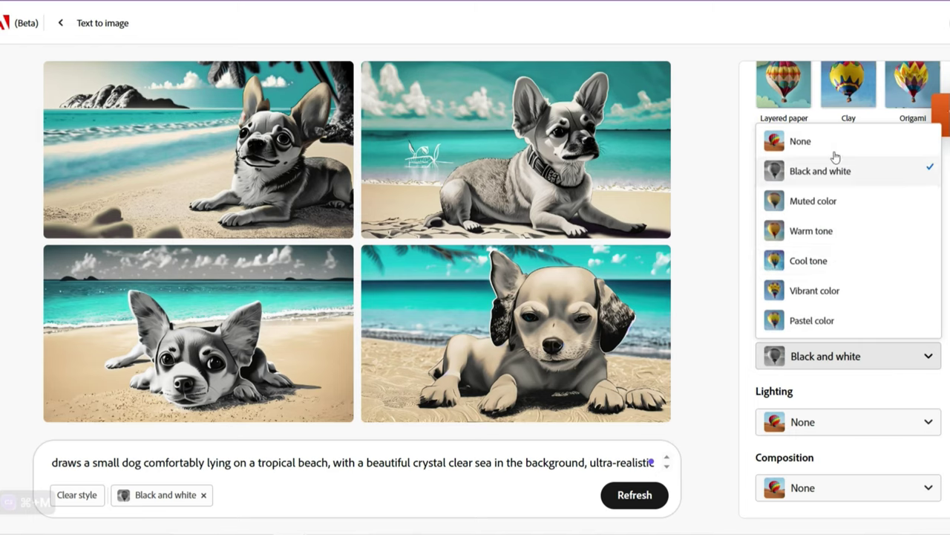
{"action": "left_click", "coordinate": [802, 141]}
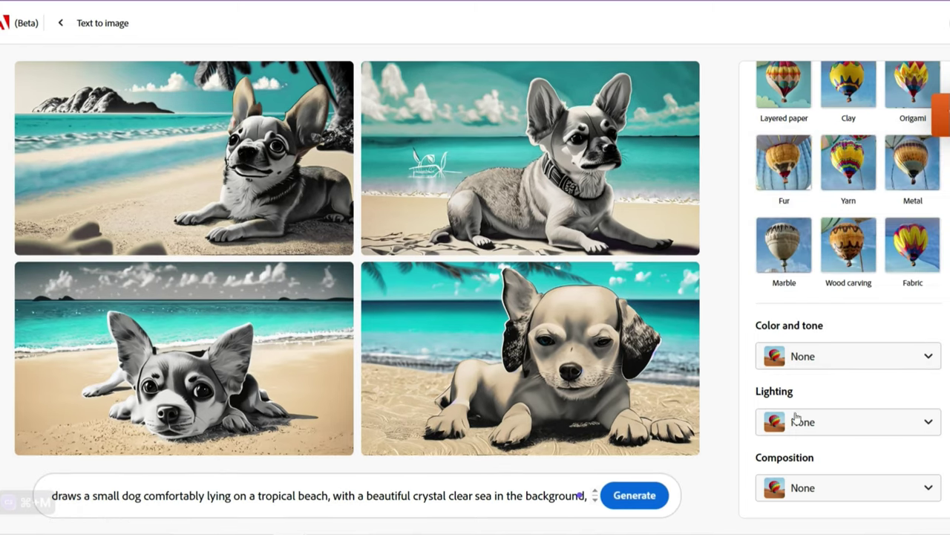
{"action": "left_click", "coordinate": [902, 421]}
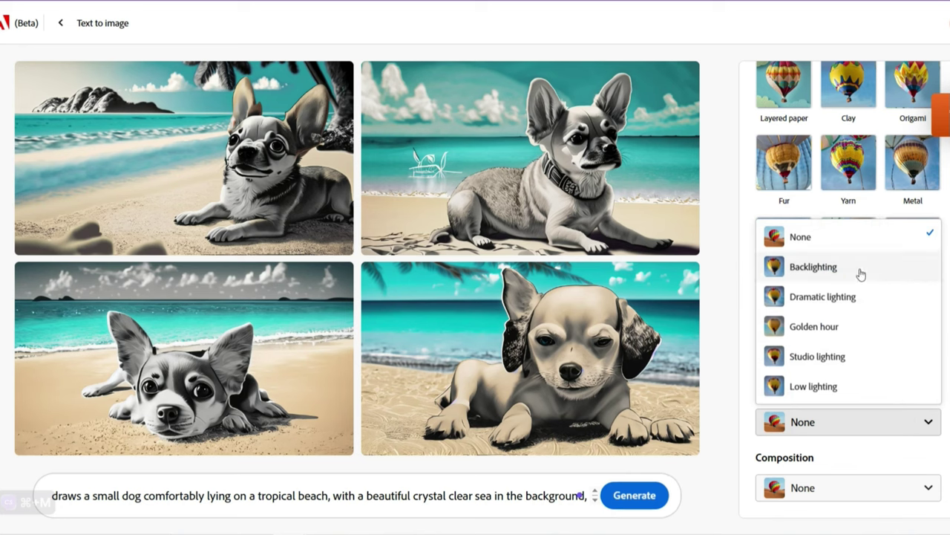
{"action": "left_click", "coordinate": [847, 326]}
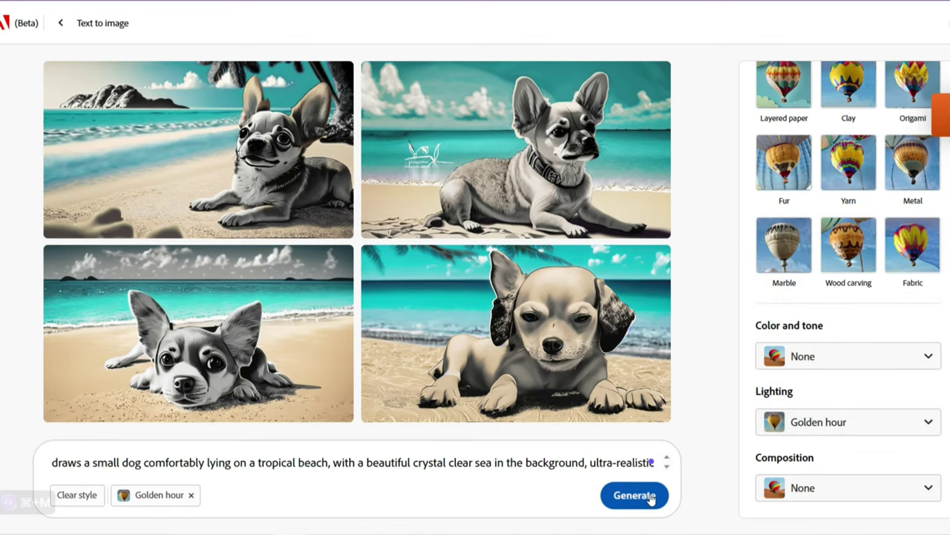
{"action": "left_click", "coordinate": [650, 499]}
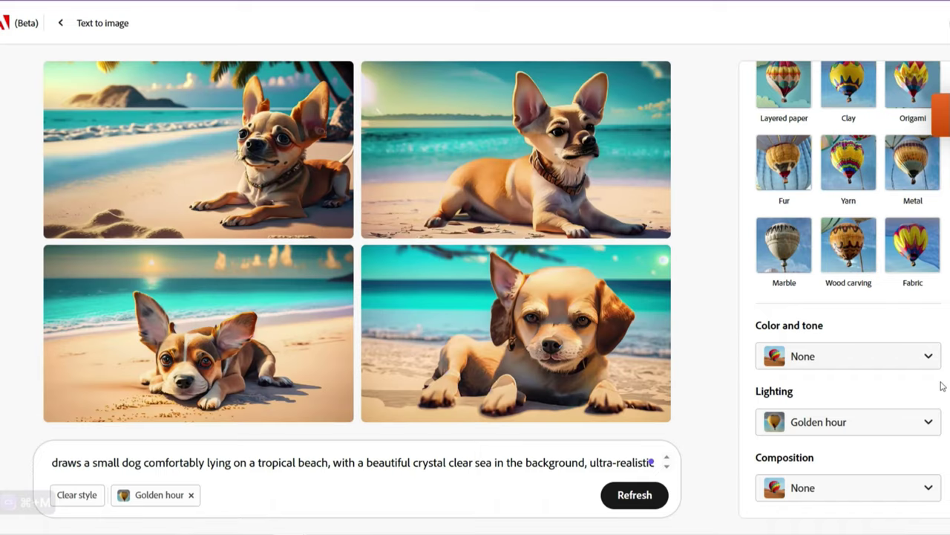
Change Lighting to Dramatic lighting and generate the dog images.
{"action": "left_click", "coordinate": [879, 422]}
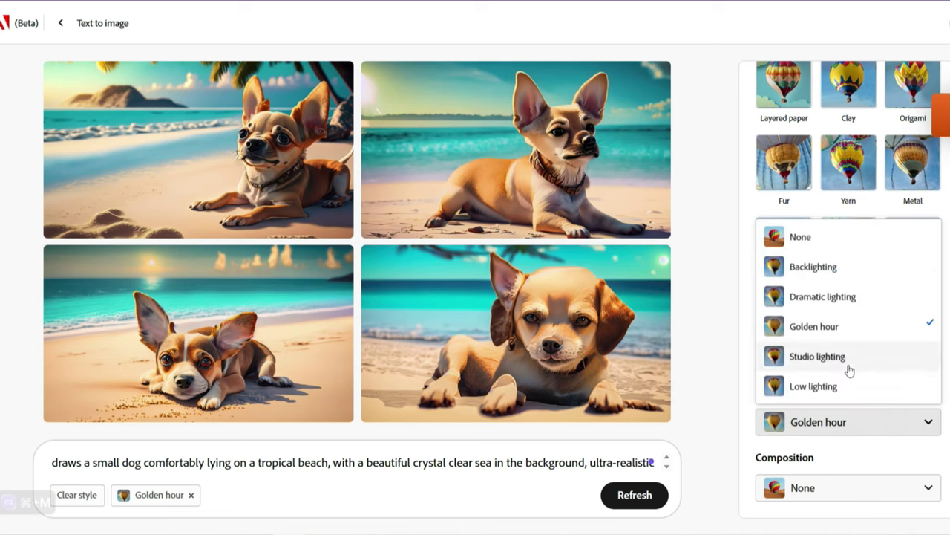
{"action": "left_click", "coordinate": [839, 297]}
{"action": "left_click", "coordinate": [658, 496]}
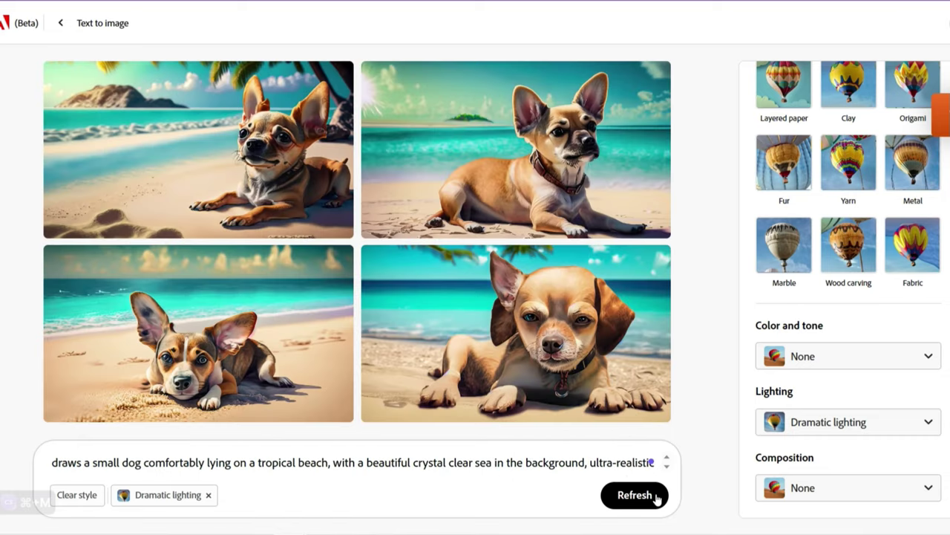
Reset Lighting to None and generate the dog images without any style.
{"action": "left_click", "coordinate": [898, 423]}
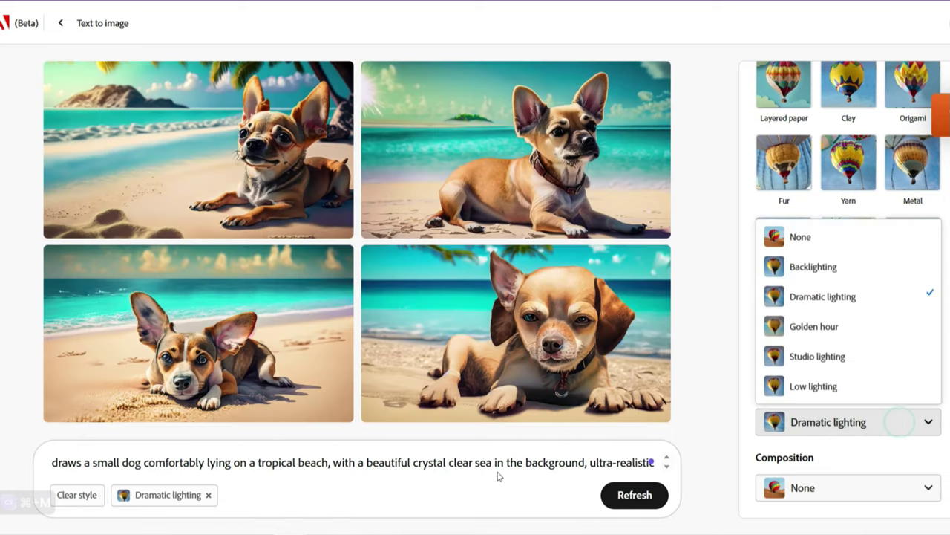
{"action": "left_click", "coordinate": [812, 244]}
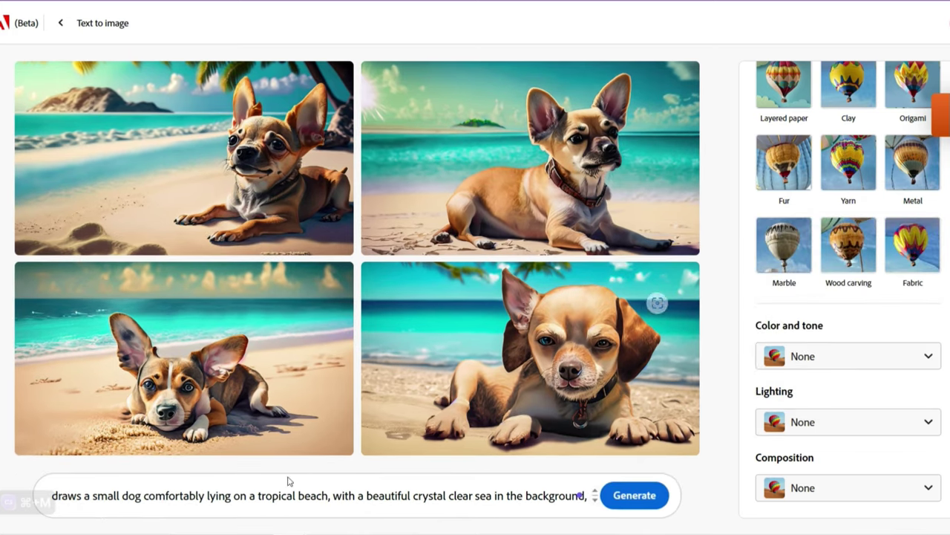
{"action": "left_click", "coordinate": [622, 496]}
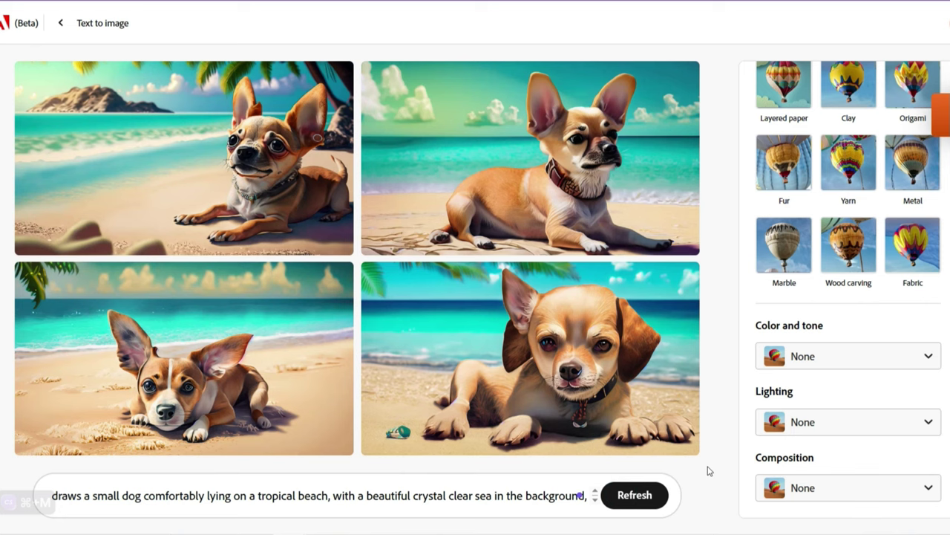
Replace "small dog" in the prompt with "golden retriver" and generate new images.
{"action": "left_click_drag", "start_coordinate": [92, 496], "coordinate": [140, 495]}
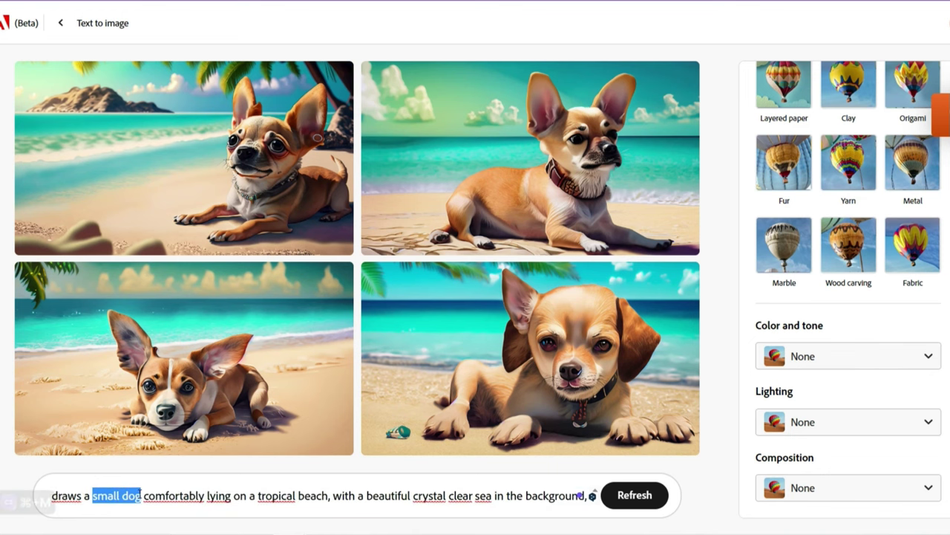
{"action": "type", "text": "gol"}
{"action": "type", "text": "den retriver"}
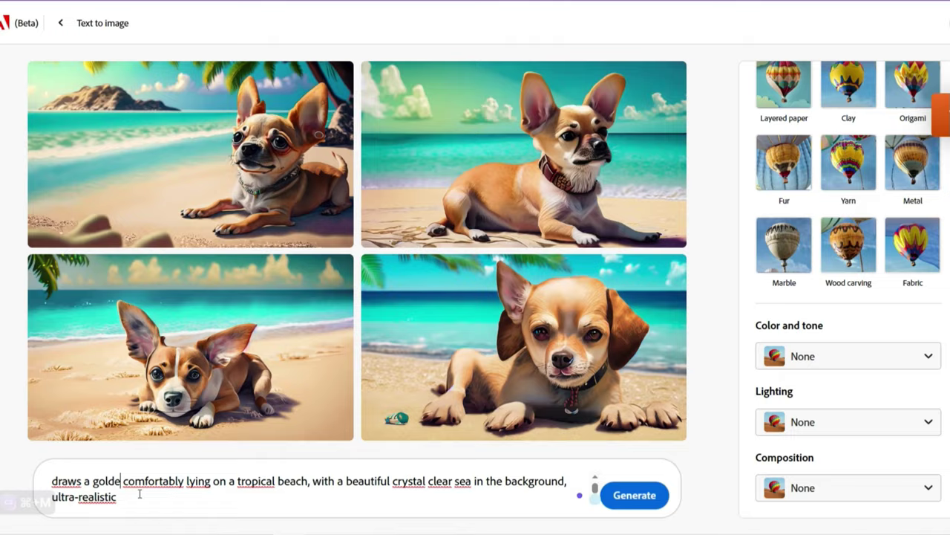
{"action": "left_click", "coordinate": [635, 495]}
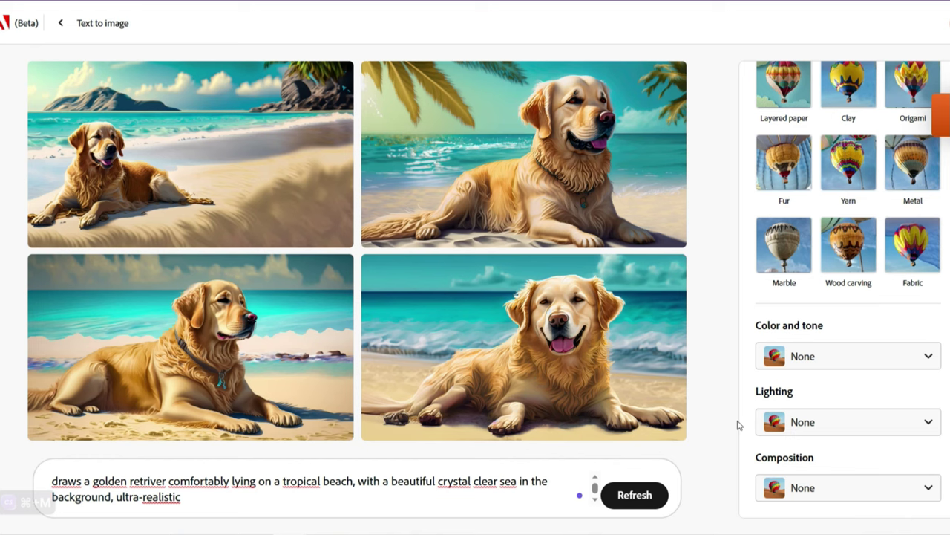
Set Composition to Close up and generate the golden retriever images.
{"action": "left_click", "coordinate": [883, 485]}
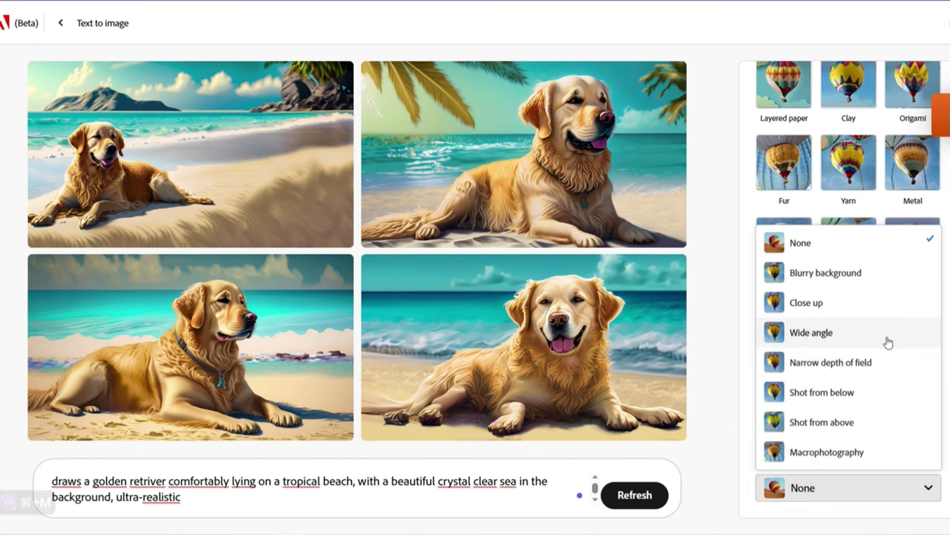
{"action": "left_click", "coordinate": [743, 393]}
{"action": "left_click", "coordinate": [802, 488]}
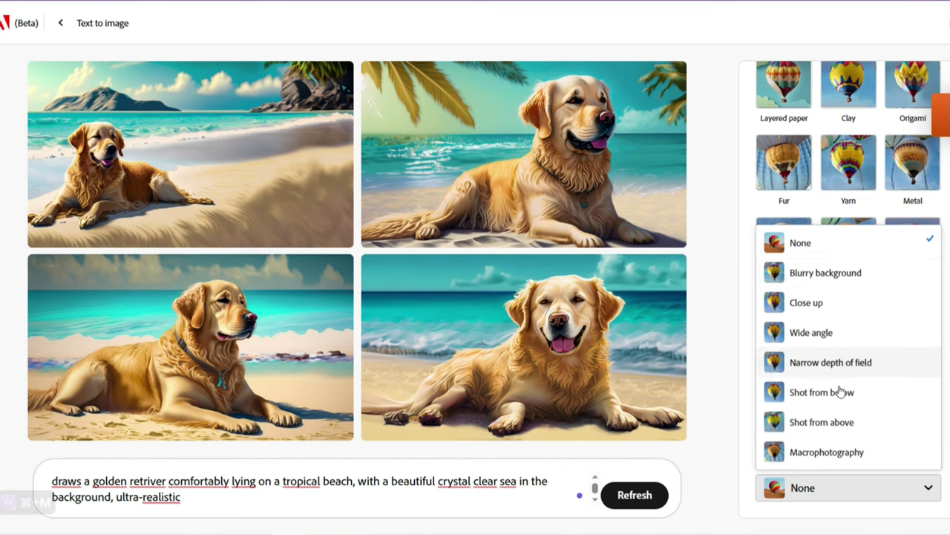
{"action": "left_click", "coordinate": [845, 306]}
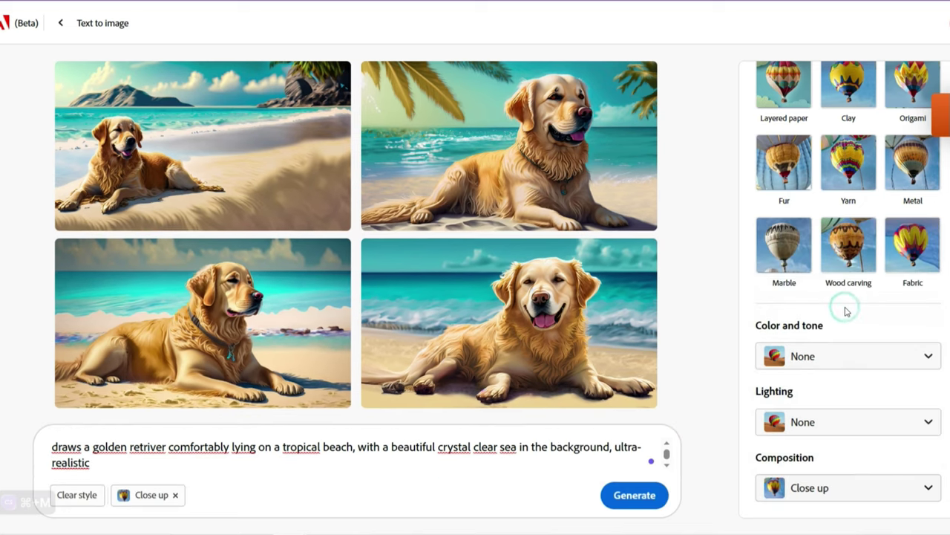
{"action": "left_click", "coordinate": [650, 500]}
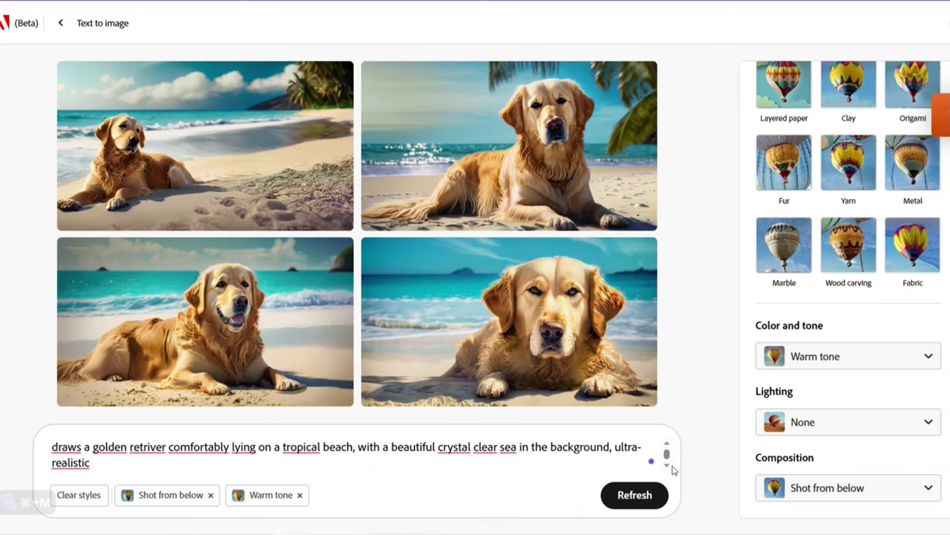
Set the content type to Photo and generate the golden retriever images.
{"action": "mouse_move", "coordinate": [163, 312]}
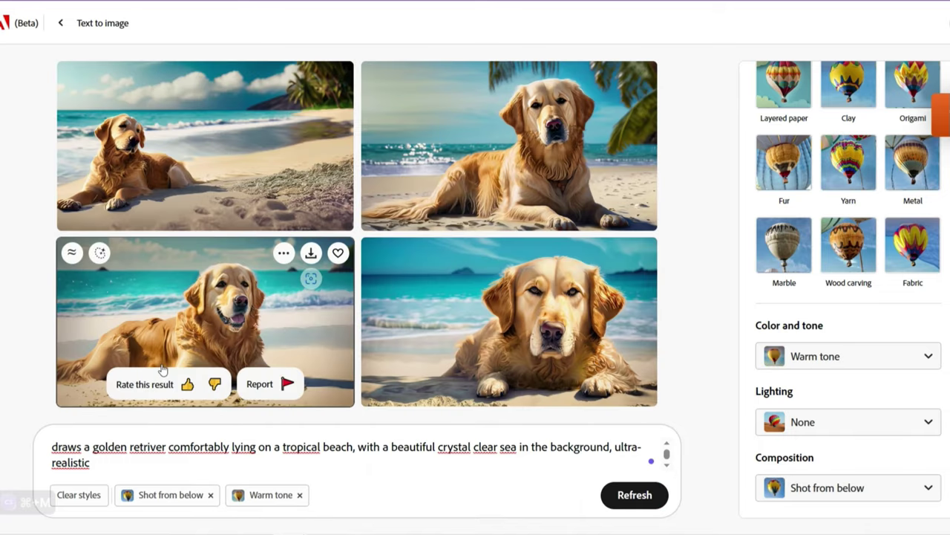
{"action": "scroll", "coordinate": [843, 308], "scroll_direction": "up", "scroll_amount": 5}
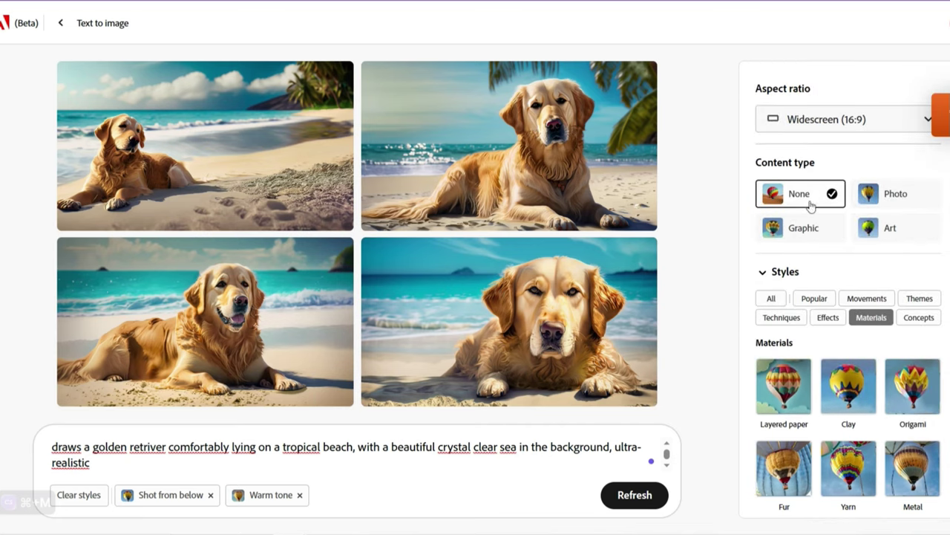
{"action": "left_click", "coordinate": [893, 208]}
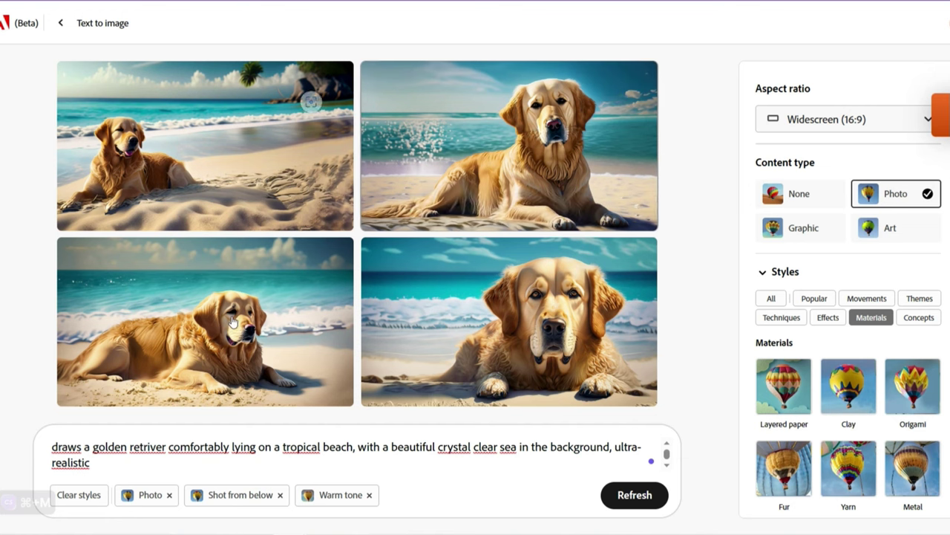
View the generated golden retriever images enlarged, one after another.
{"action": "mouse_move", "coordinate": [232, 321]}
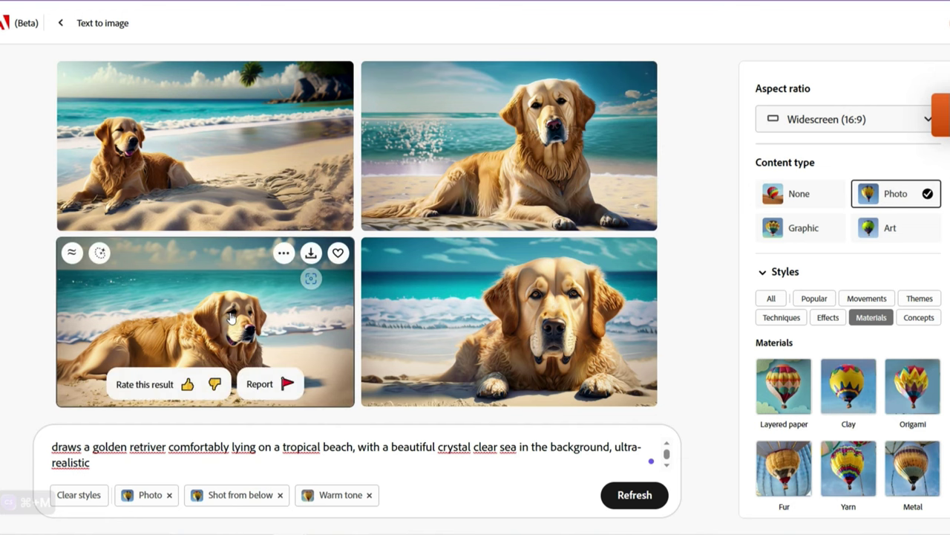
{"action": "mouse_move", "coordinate": [213, 212]}
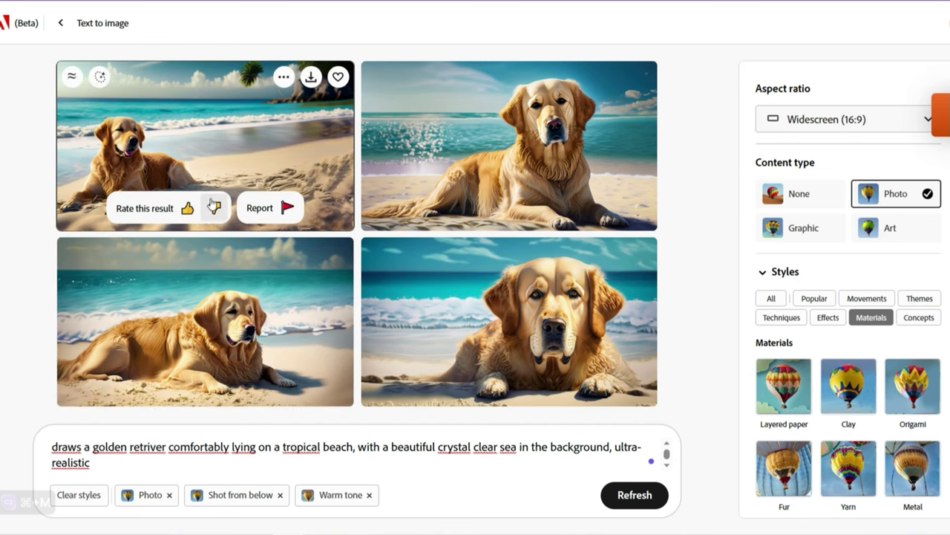
{"action": "left_click", "coordinate": [517, 385]}
{"action": "left_click", "coordinate": [627, 241]}
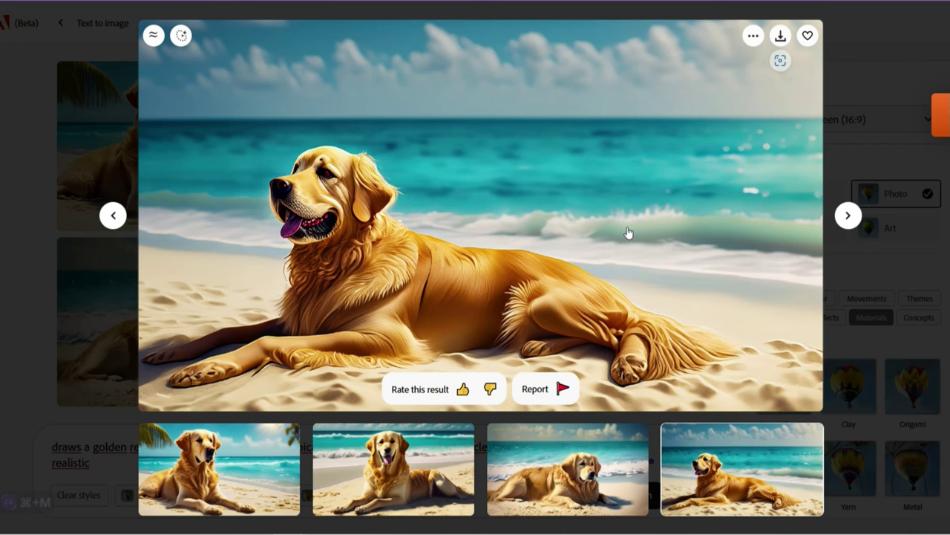
{"action": "left_click", "coordinate": [111, 216]}
{"action": "left_click", "coordinate": [112, 216]}
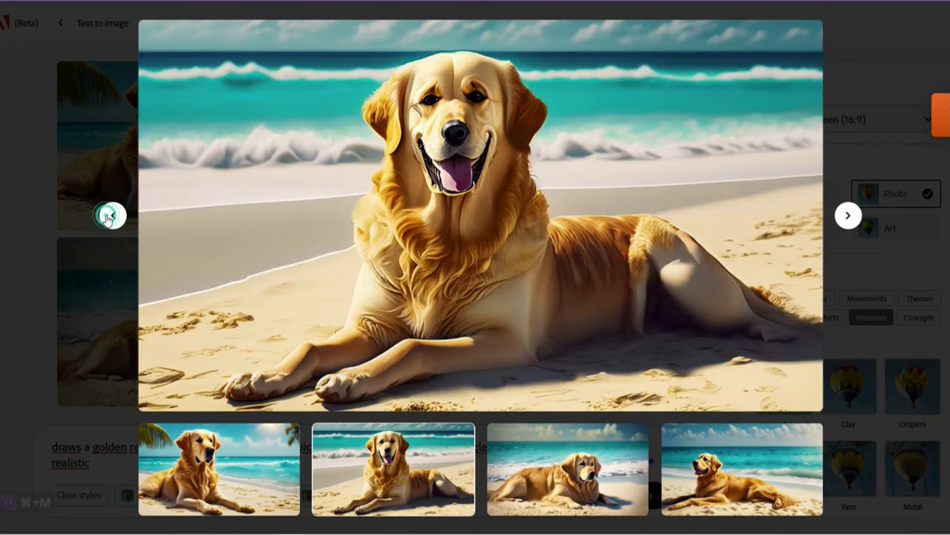
{"action": "left_click", "coordinate": [111, 216]}
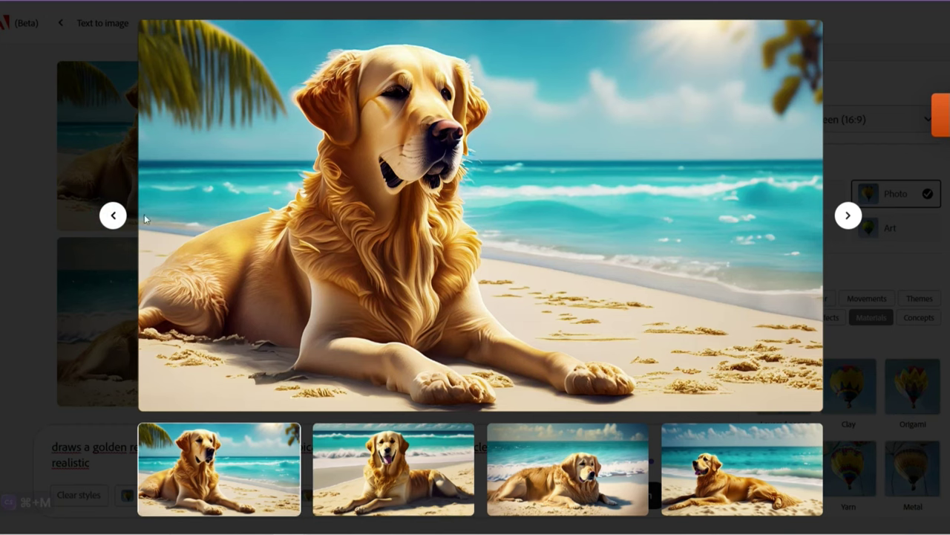
Download the enlarged image of the golden retriever lying side-on with its tongue out, and leave the enlarged view.
{"action": "left_click", "coordinate": [849, 215]}
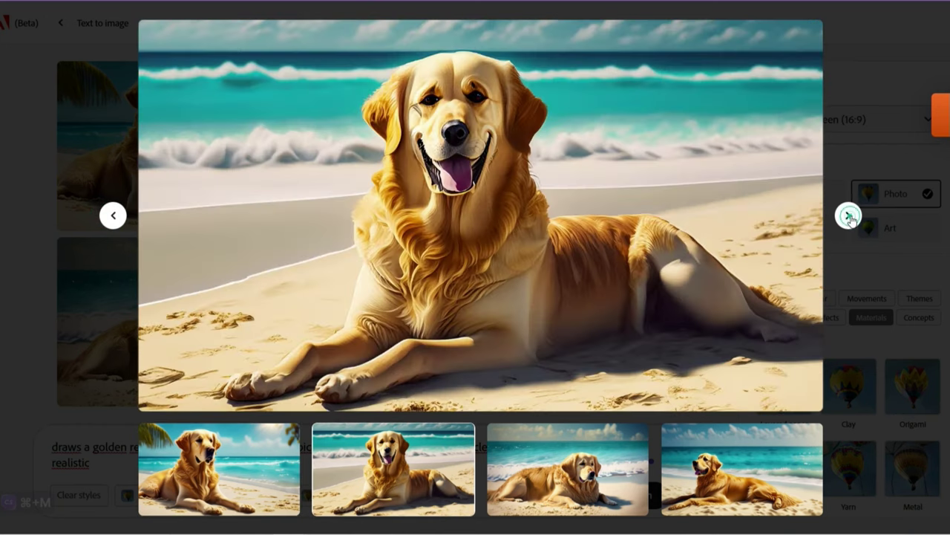
{"action": "left_click", "coordinate": [848, 216]}
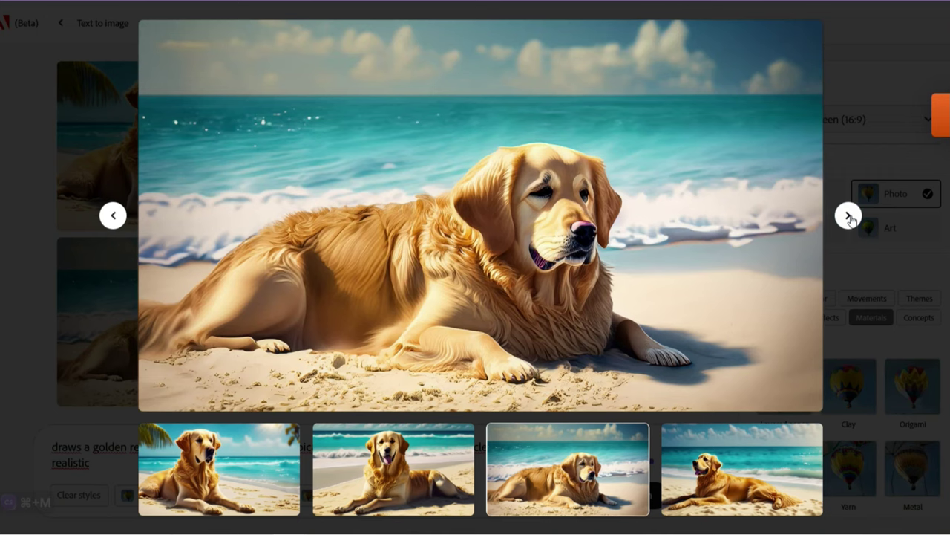
{"action": "left_click", "coordinate": [849, 216]}
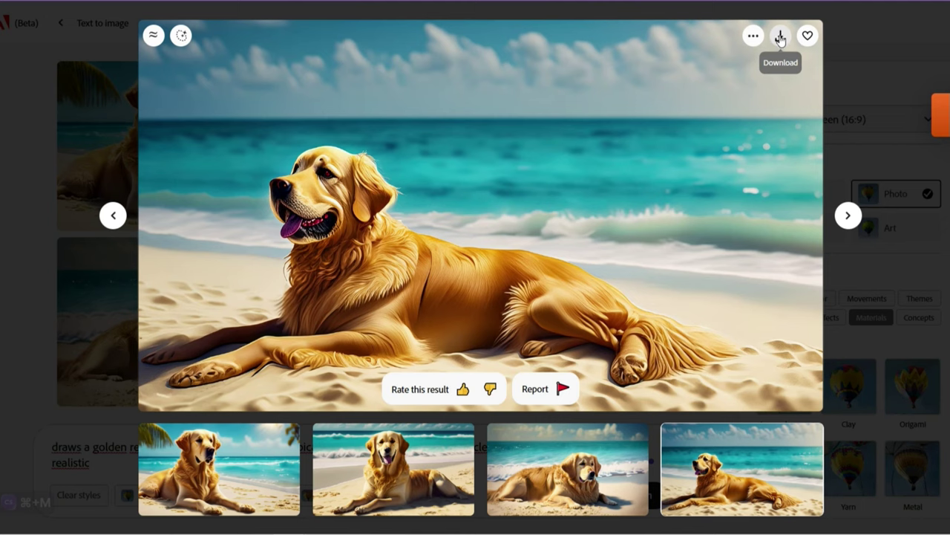
{"action": "left_click", "coordinate": [780, 40]}
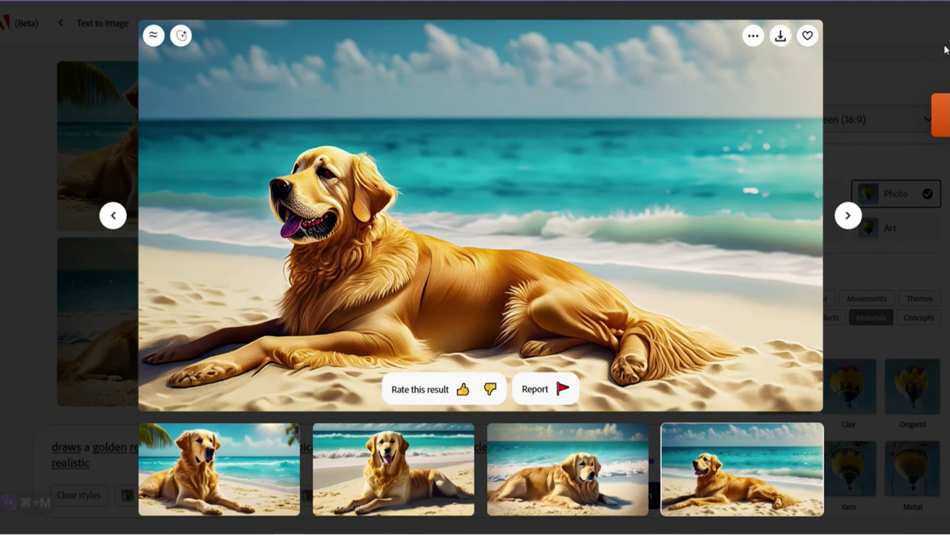
{"action": "key", "text": "Escape"}
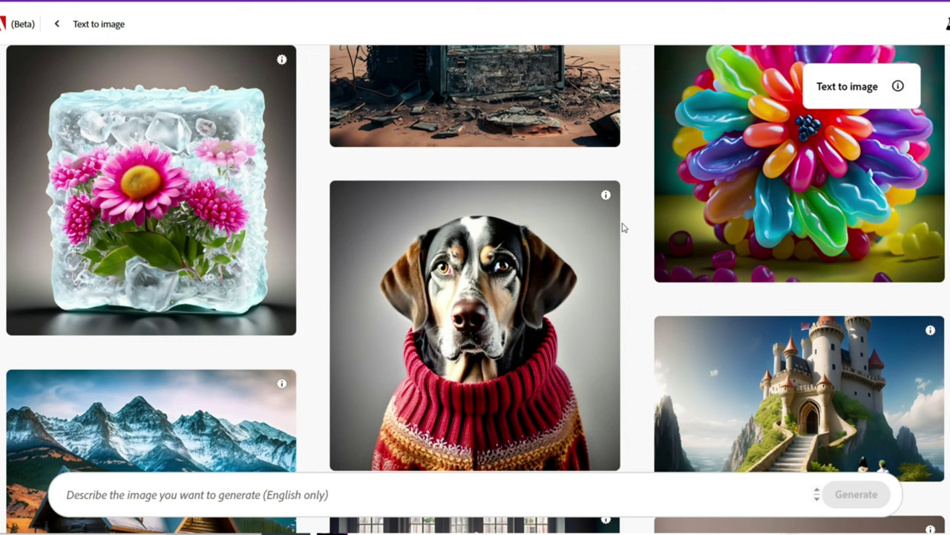
Browse the Text to image gallery for the range of sample images.
{"action": "scroll", "coordinate": [645, 241], "scroll_direction": "up", "scroll_amount": 5}
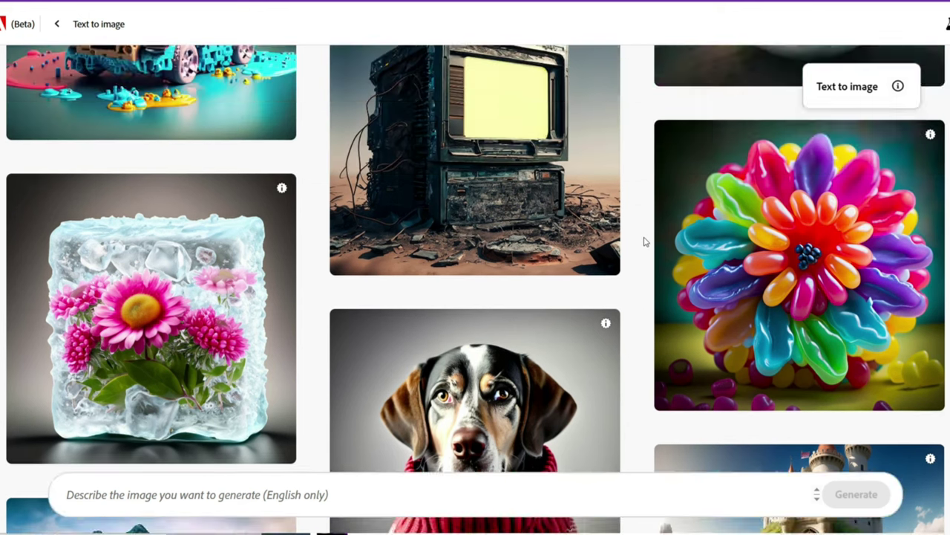
{"action": "scroll", "coordinate": [645, 241], "scroll_direction": "up", "scroll_amount": 10}
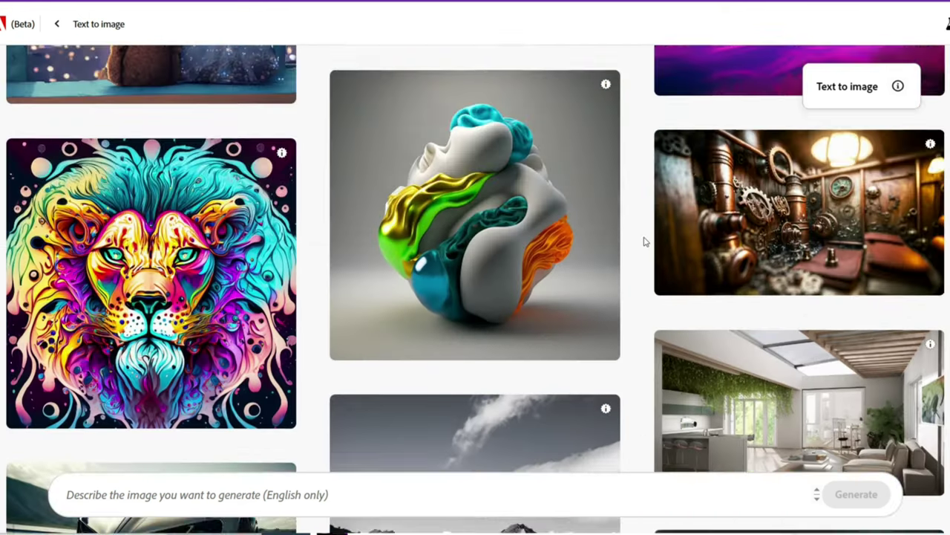
{"action": "scroll", "coordinate": [645, 241], "scroll_direction": "down", "scroll_amount": 6}
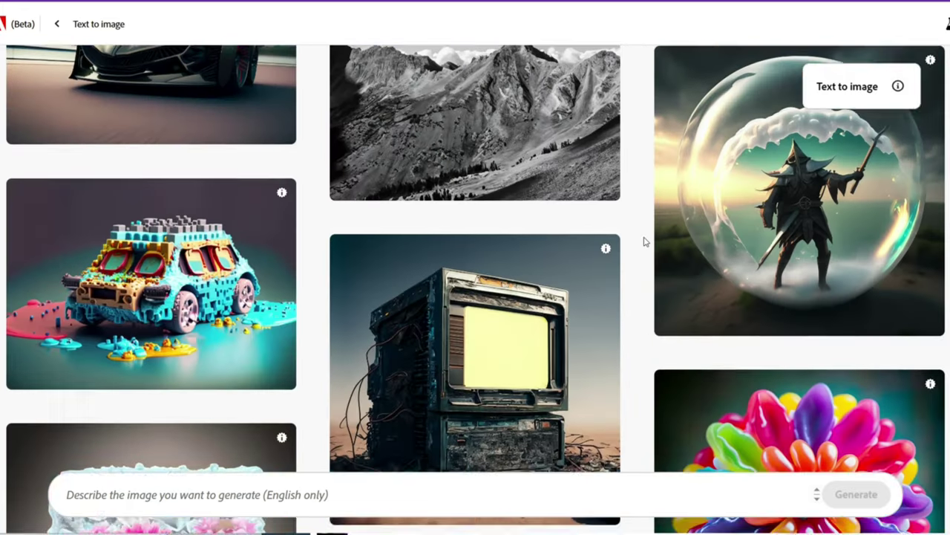
{"action": "scroll", "coordinate": [645, 241], "scroll_direction": "down", "scroll_amount": 10}
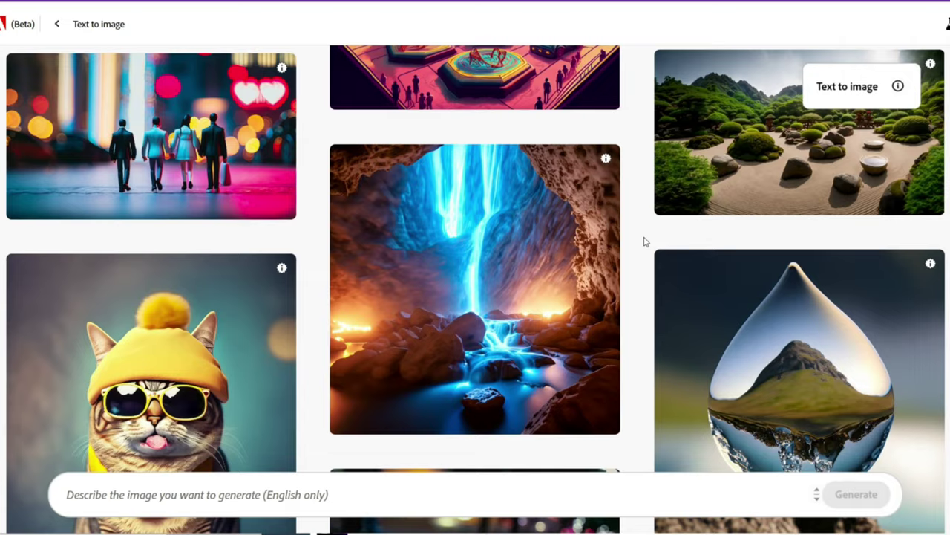
{"action": "scroll", "coordinate": [645, 241], "scroll_direction": "down", "scroll_amount": 2}
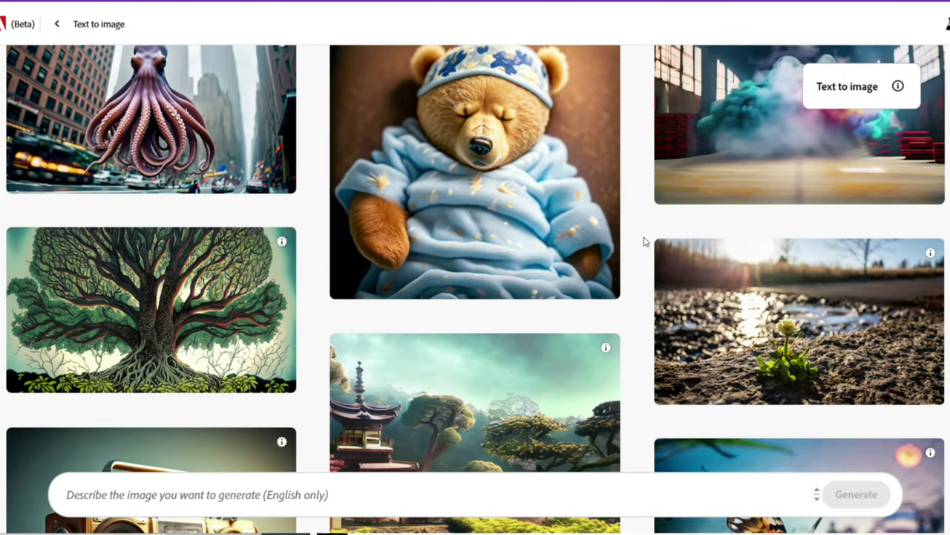
{"action": "scroll", "coordinate": [645, 241], "scroll_direction": "up", "scroll_amount": 1}
{"action": "scroll", "coordinate": [644, 241], "scroll_direction": "down", "scroll_amount": 5}
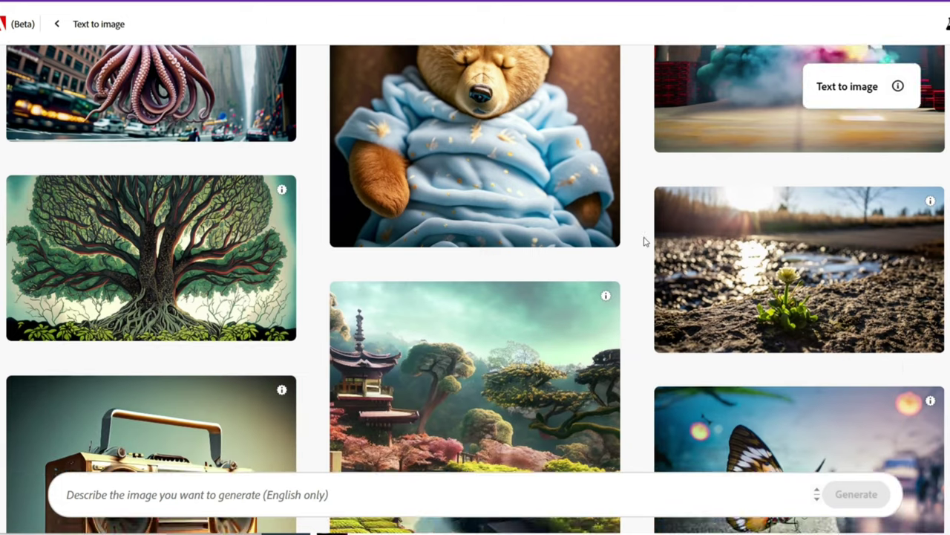
{"action": "scroll", "coordinate": [644, 242], "scroll_direction": "down", "scroll_amount": 5}
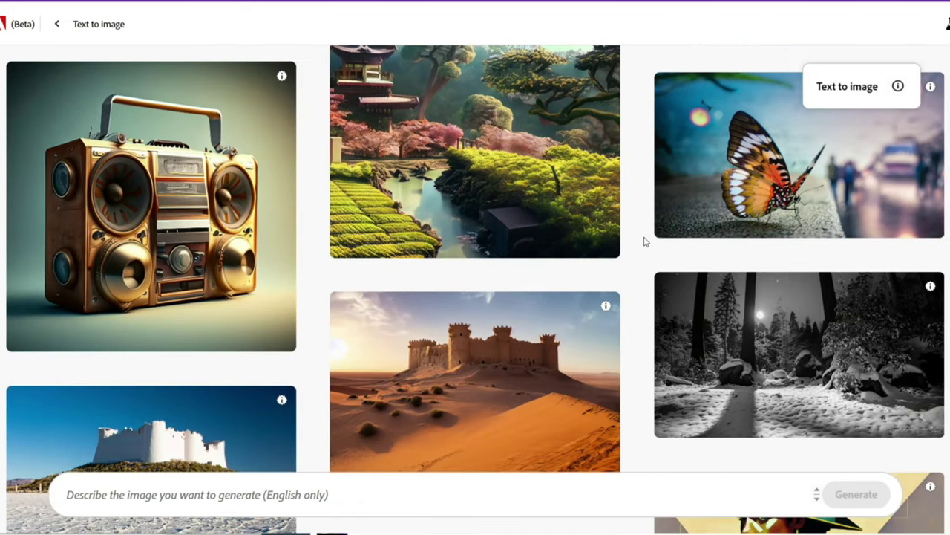
{"action": "scroll", "coordinate": [644, 241], "scroll_direction": "down", "scroll_amount": 8}
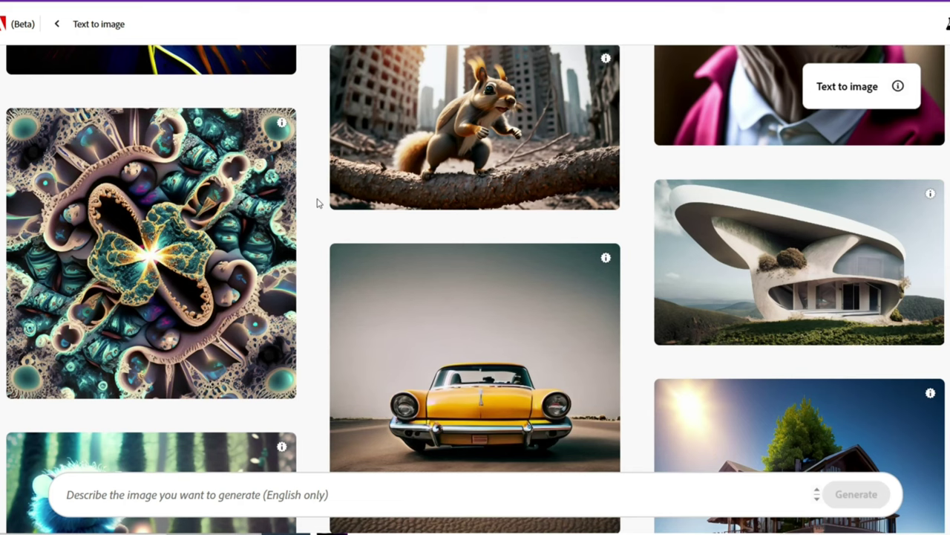
Read the prompts behind the yellow classic car and squirrel sample images in the gallery.
{"action": "mouse_move", "coordinate": [380, 304]}
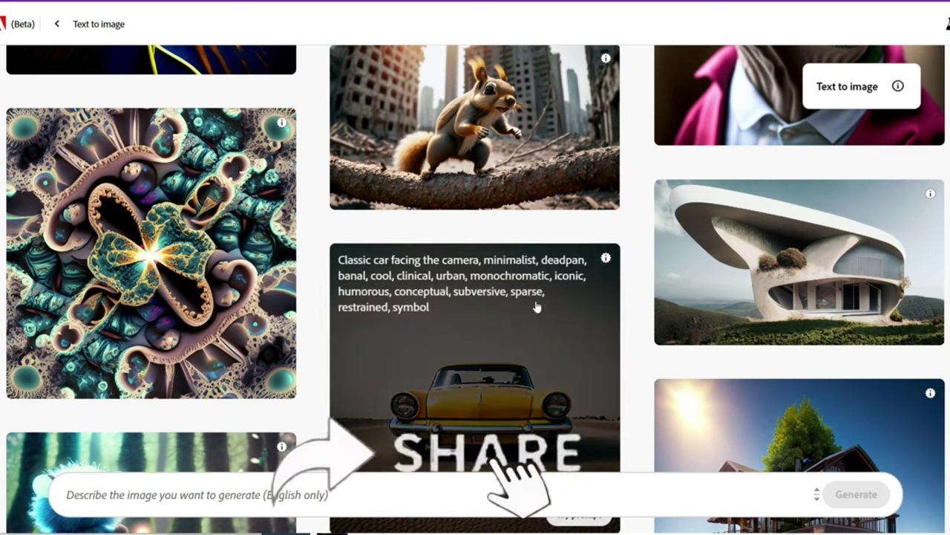
{"action": "left_click", "coordinate": [606, 258]}
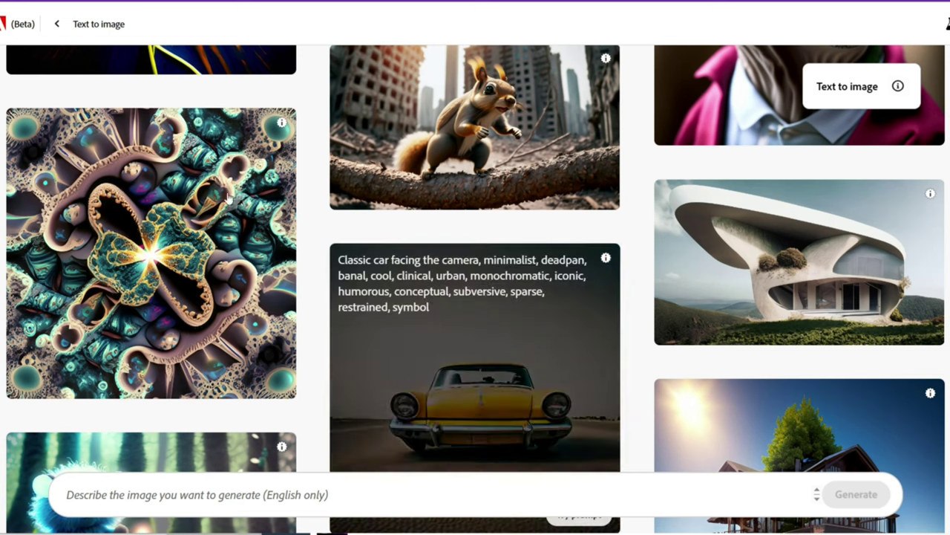
{"action": "mouse_move", "coordinate": [183, 183]}
{"action": "mouse_move", "coordinate": [388, 57]}
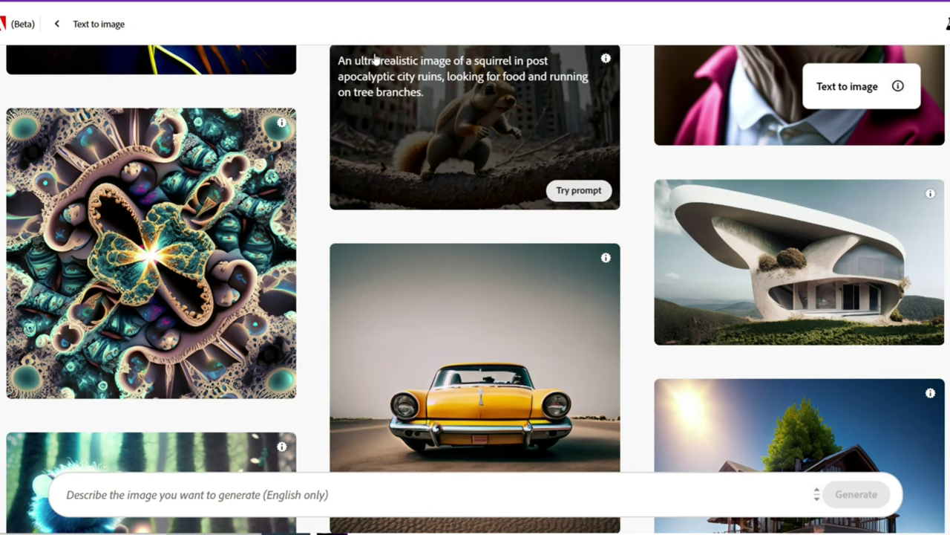
Switch to the PromptHero website and open its Midjourney prompts, dismissing the sign-up banners.
{"action": "mouse_move", "coordinate": [275, 59]}
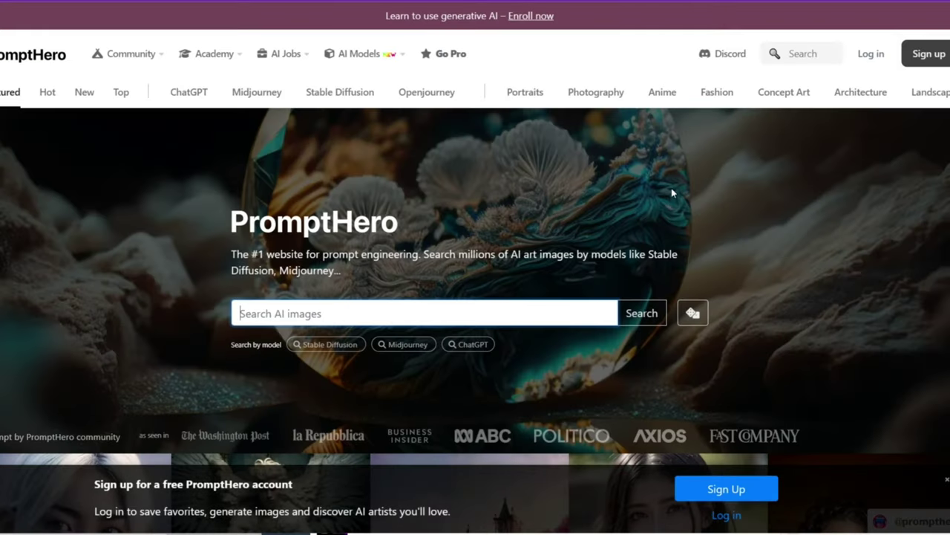
{"action": "left_click", "coordinate": [944, 479]}
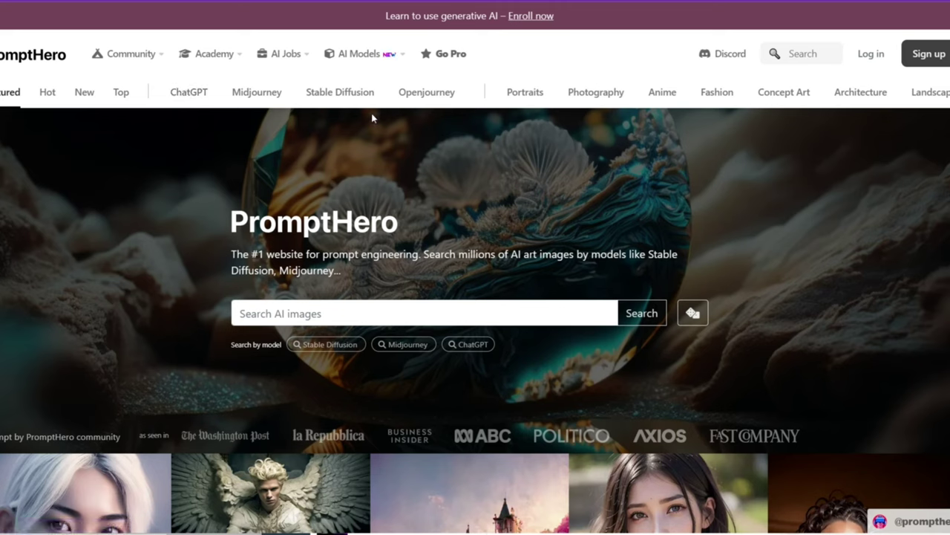
{"action": "left_click", "coordinate": [257, 92]}
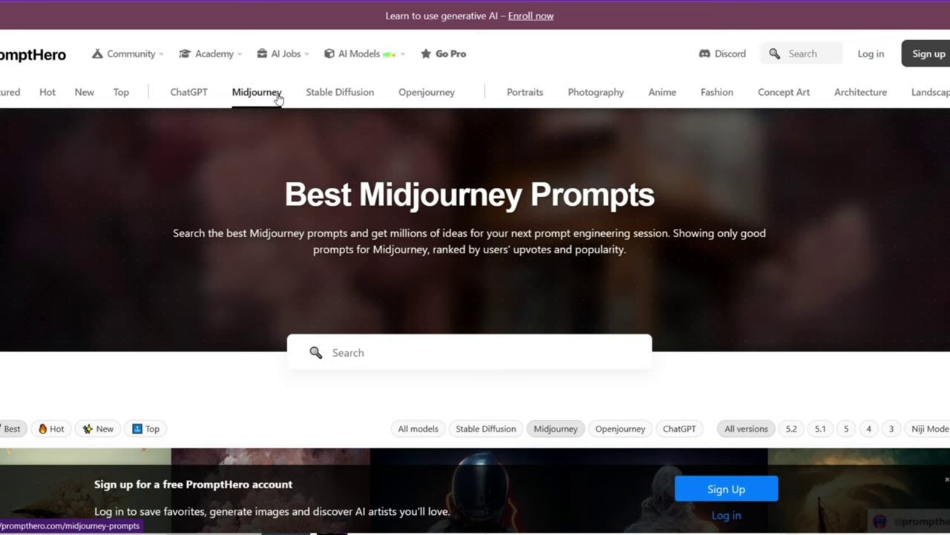
{"action": "left_click", "coordinate": [278, 99]}
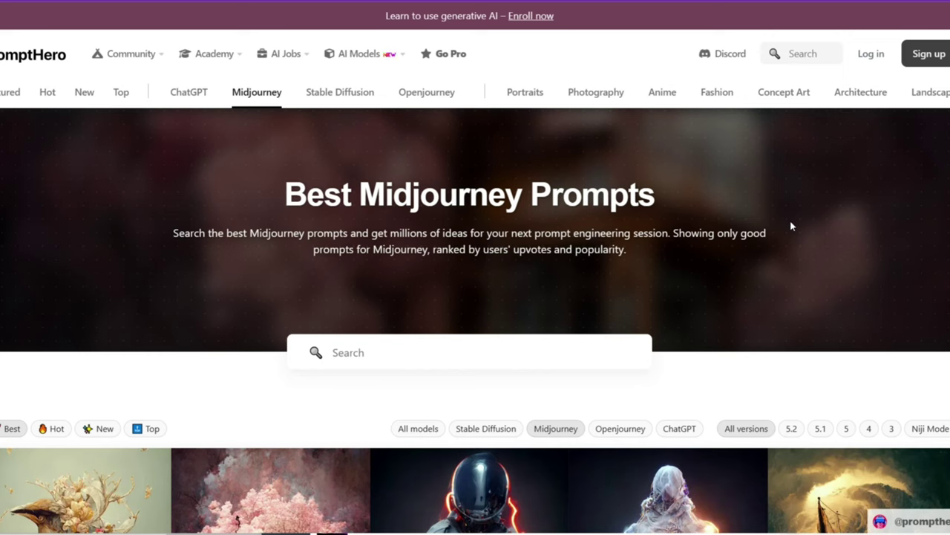
Find the overgrown old apartment tower among the Midjourney images and open its prompt page.
{"action": "scroll", "coordinate": [792, 225], "scroll_direction": "down", "scroll_amount": 8}
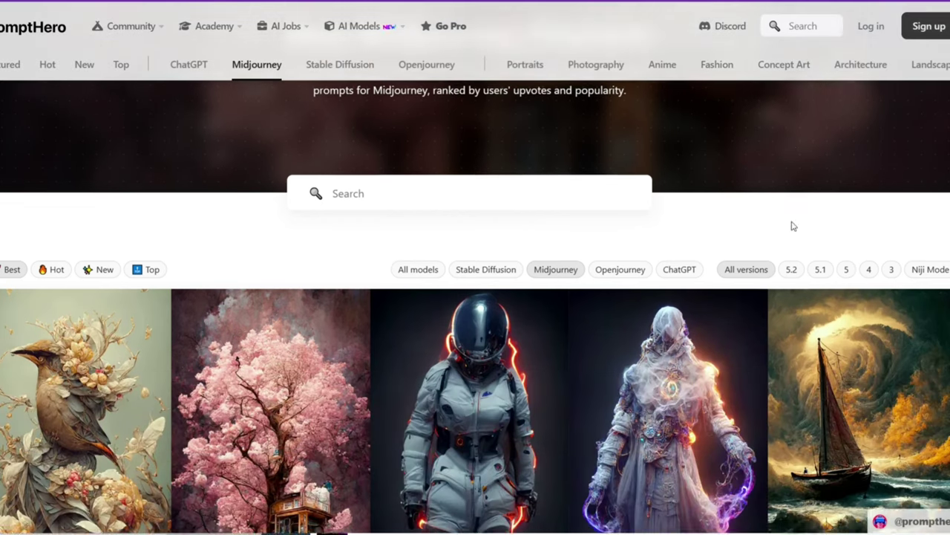
{"action": "scroll", "coordinate": [788, 222], "scroll_direction": "down", "scroll_amount": 5}
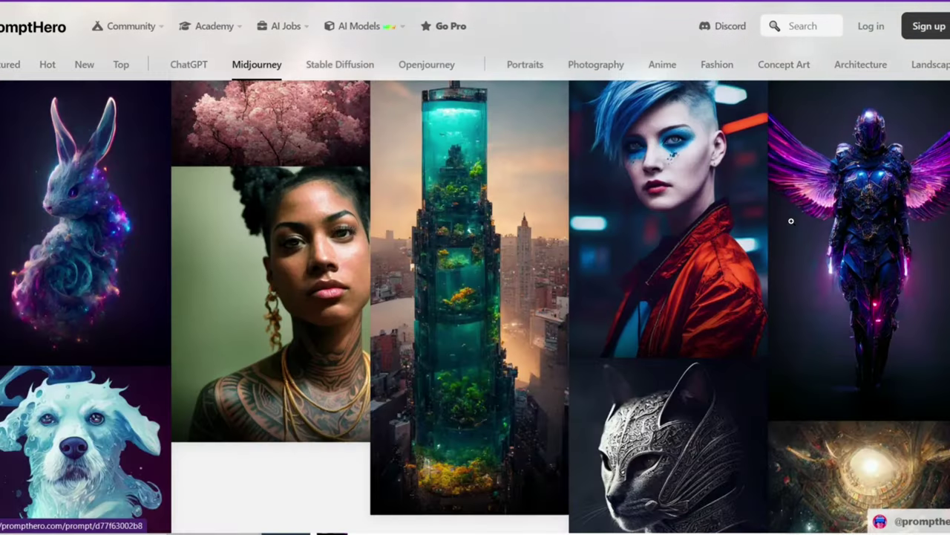
{"action": "scroll", "coordinate": [772, 231], "scroll_direction": "down", "scroll_amount": 2}
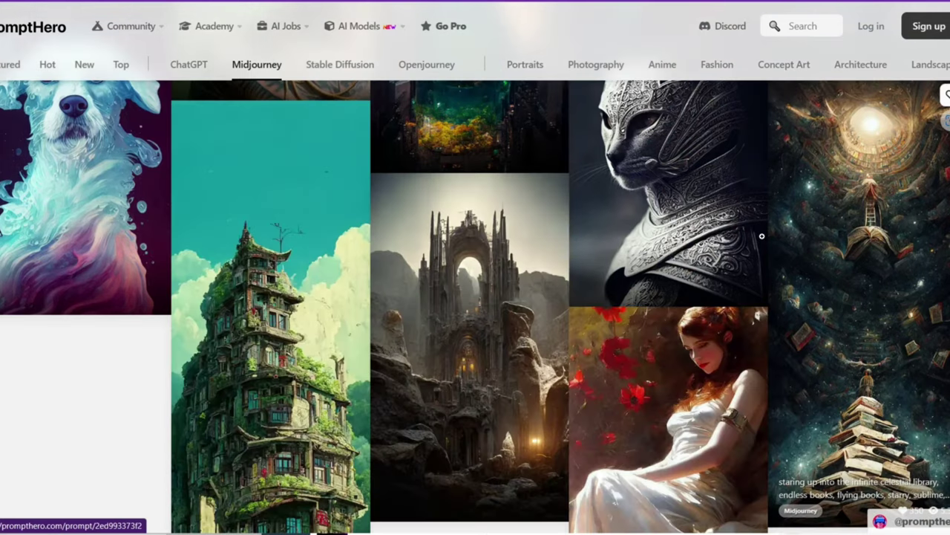
{"action": "scroll", "coordinate": [761, 236], "scroll_direction": "down", "scroll_amount": 3}
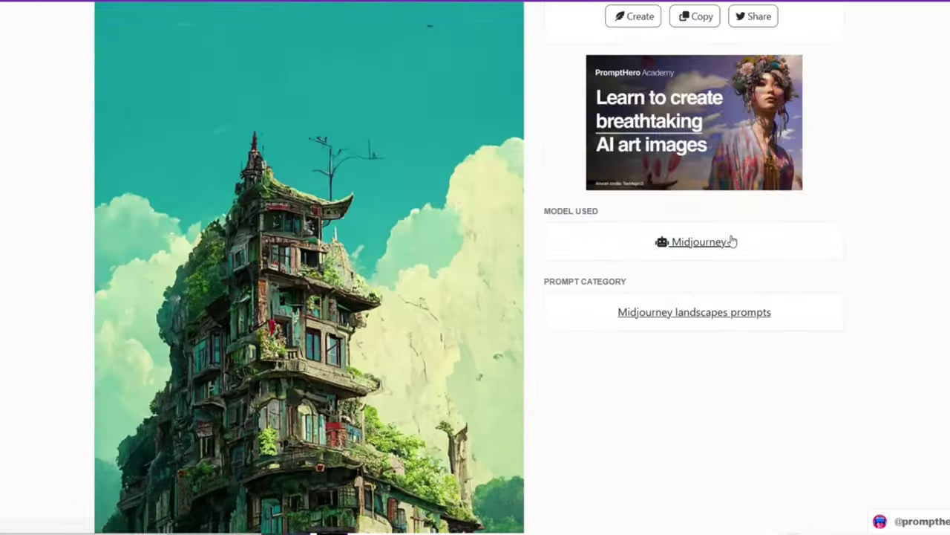
Examine the apartment tower image on its page and copy its prompt text.
{"action": "scroll", "coordinate": [730, 239], "scroll_direction": "down", "scroll_amount": 5}
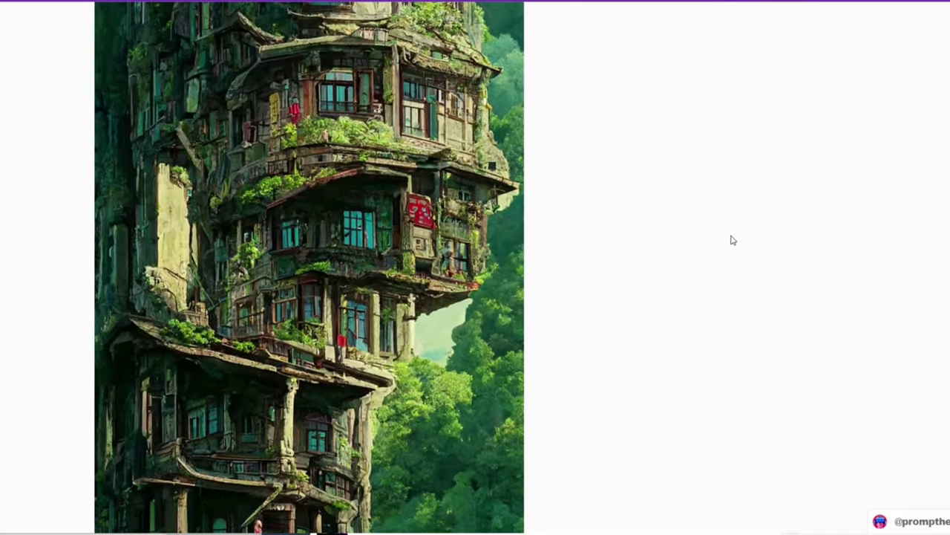
{"action": "scroll", "coordinate": [730, 240], "scroll_direction": "down", "scroll_amount": 5}
{"action": "scroll", "coordinate": [730, 240], "scroll_direction": "up", "scroll_amount": 3}
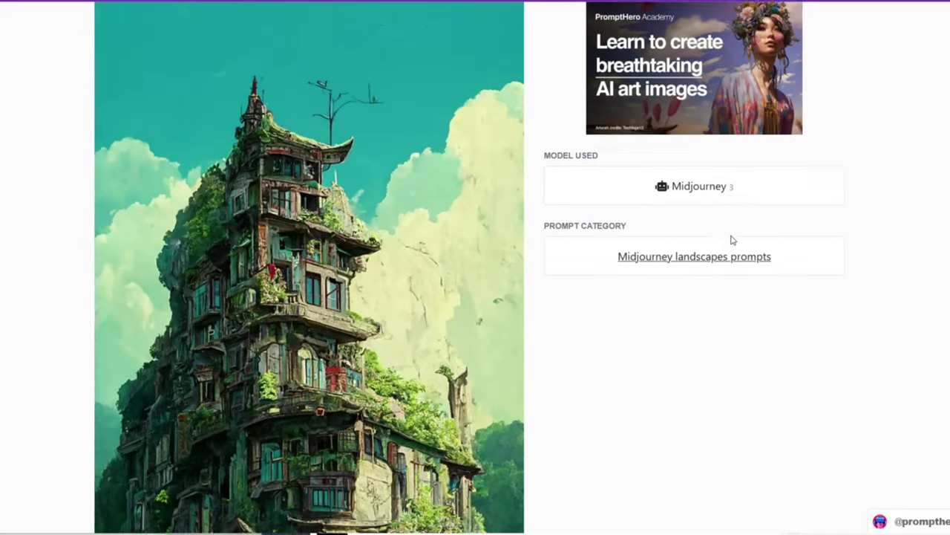
{"action": "scroll", "coordinate": [731, 240], "scroll_direction": "up", "scroll_amount": 3}
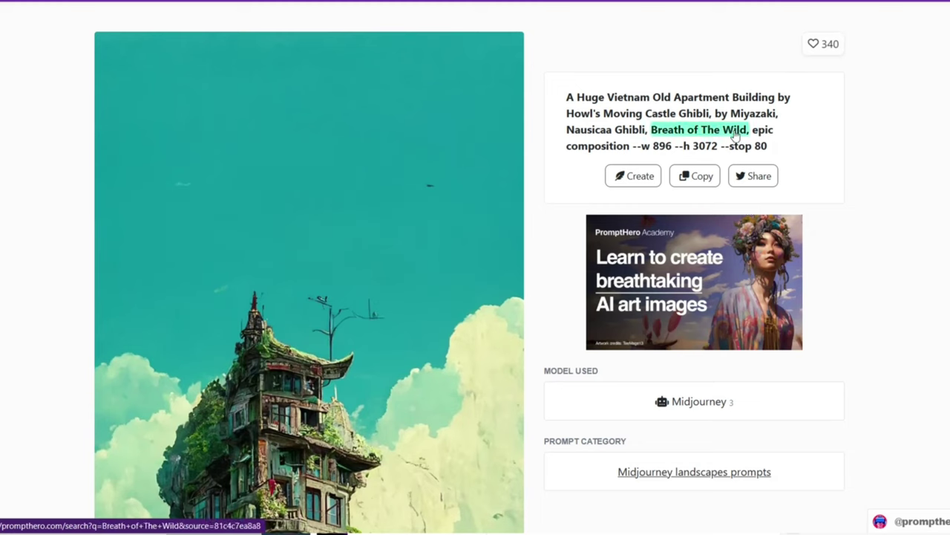
{"action": "left_click", "coordinate": [704, 178]}
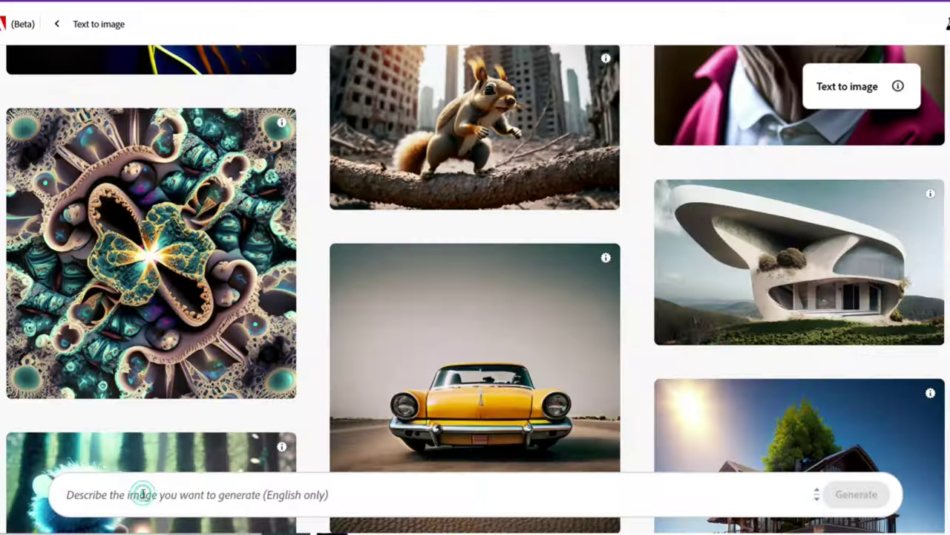
Switch to Adobe Firefly, paste the copied prompt into the image description and remove "--w 896 --h 3072 --stop 80".
{"action": "key", "text": "ctrl+v"}
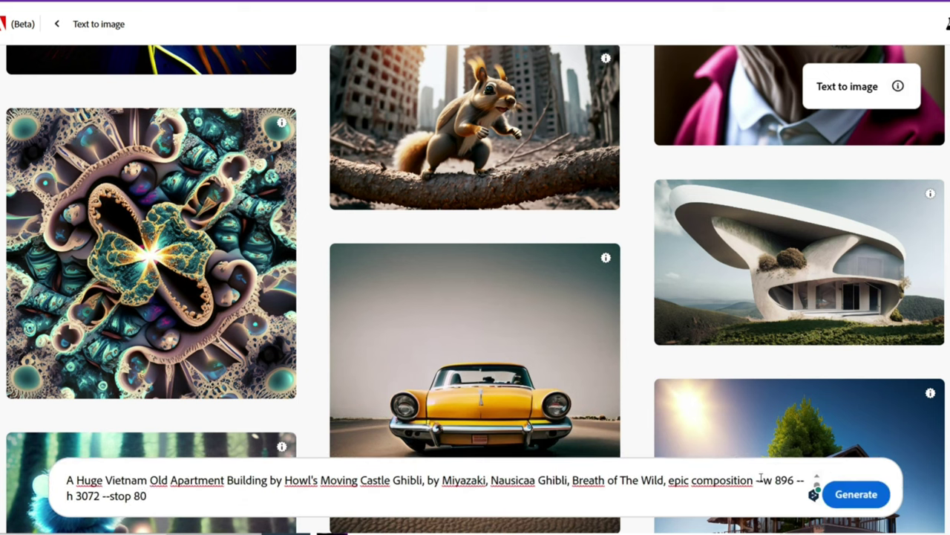
{"action": "left_click_drag", "start_coordinate": [756, 479], "coordinate": [760, 480]}
{"action": "left_click_drag", "start_coordinate": [757, 479], "coordinate": [757, 511]}
{"action": "key", "text": "BackSpace"}
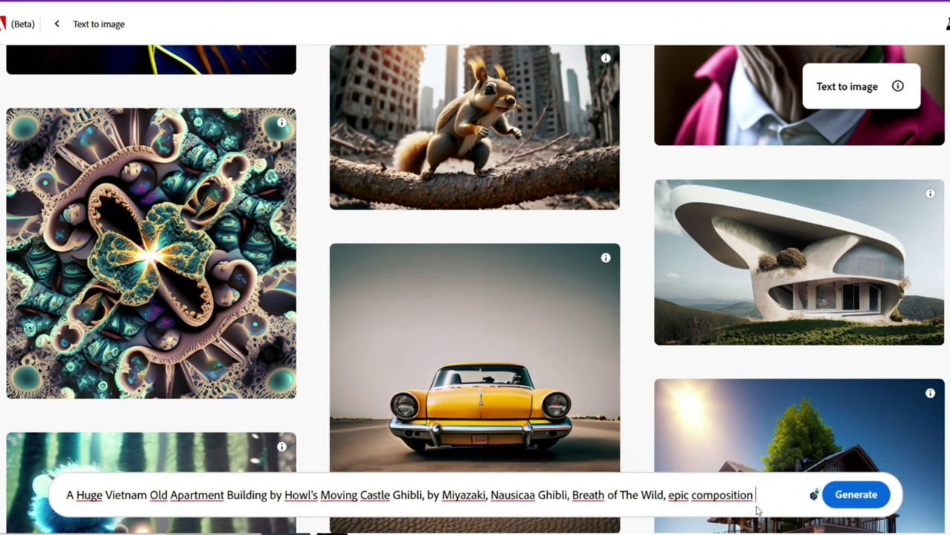
Generate images from the Vietnam apartment building prompt and view each of the four results enlarged.
{"action": "left_click", "coordinate": [847, 496]}
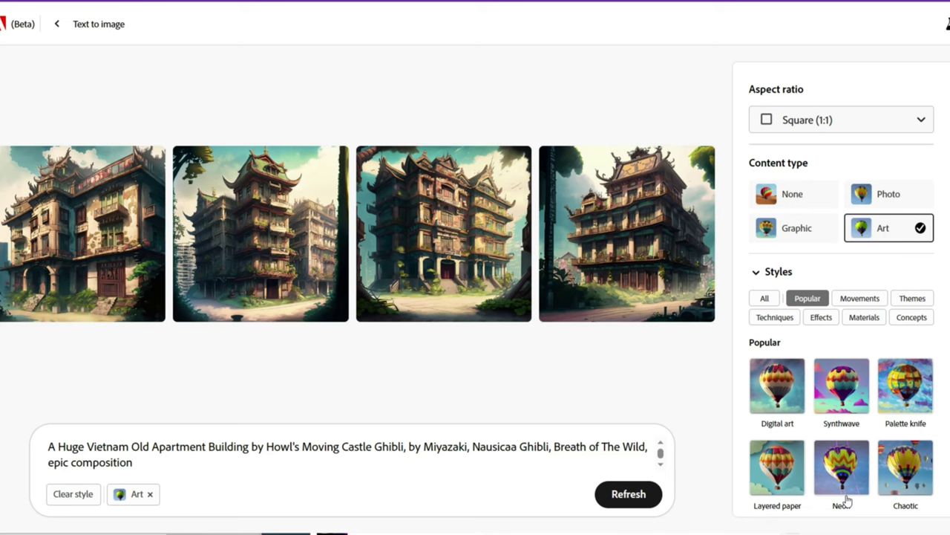
{"action": "left_click", "coordinate": [70, 257]}
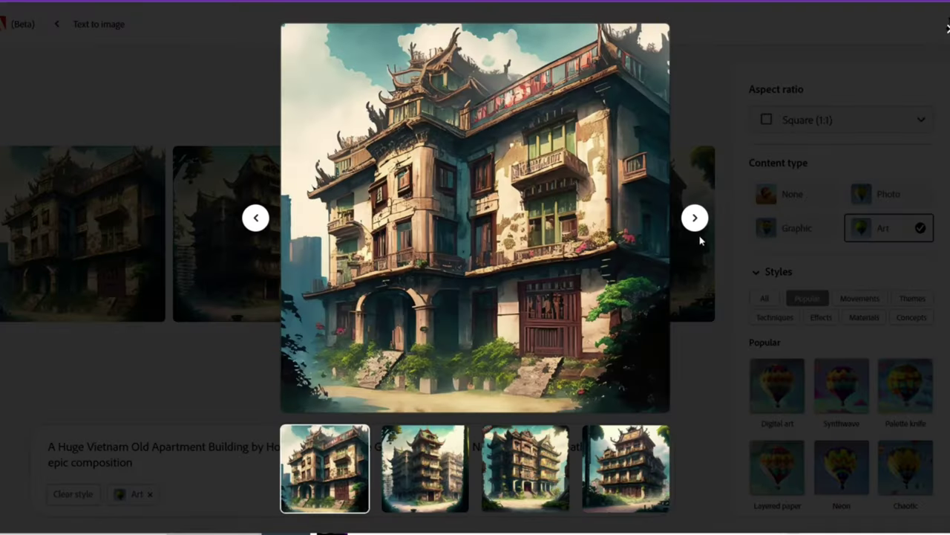
{"action": "left_click", "coordinate": [695, 218]}
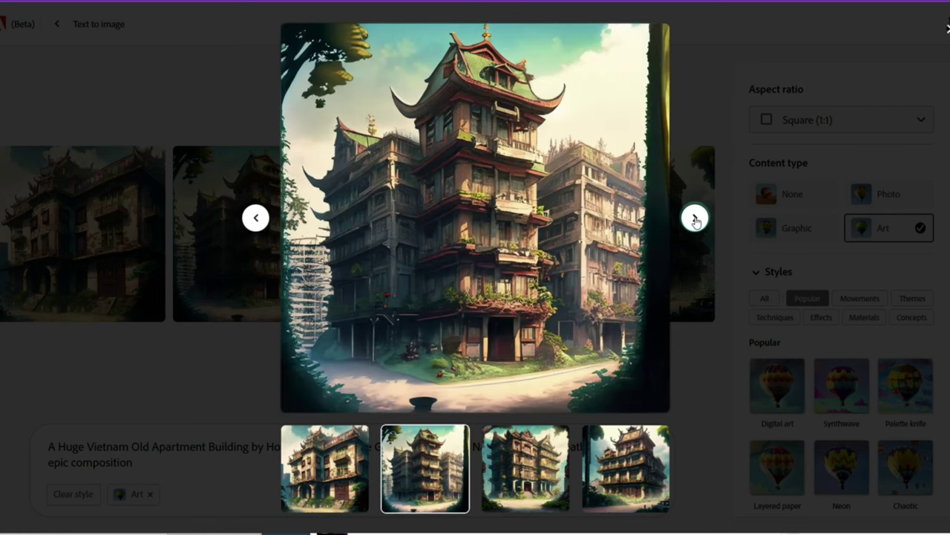
{"action": "left_click", "coordinate": [696, 219]}
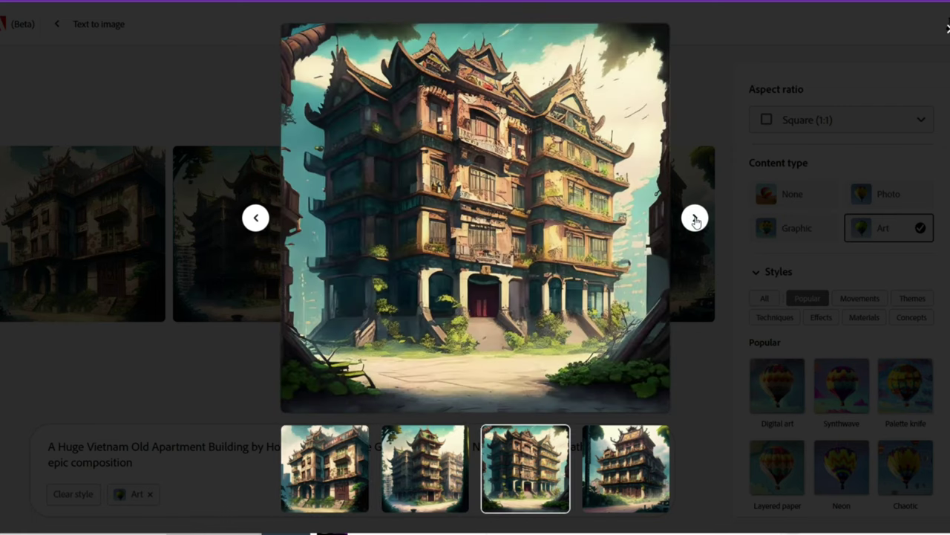
{"action": "left_click", "coordinate": [696, 218]}
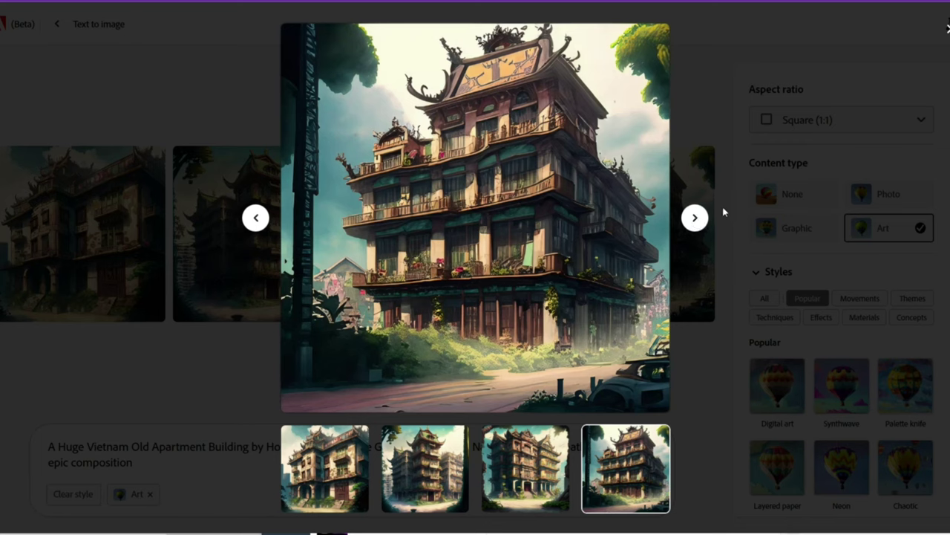
{"action": "left_click", "coordinate": [945, 29]}
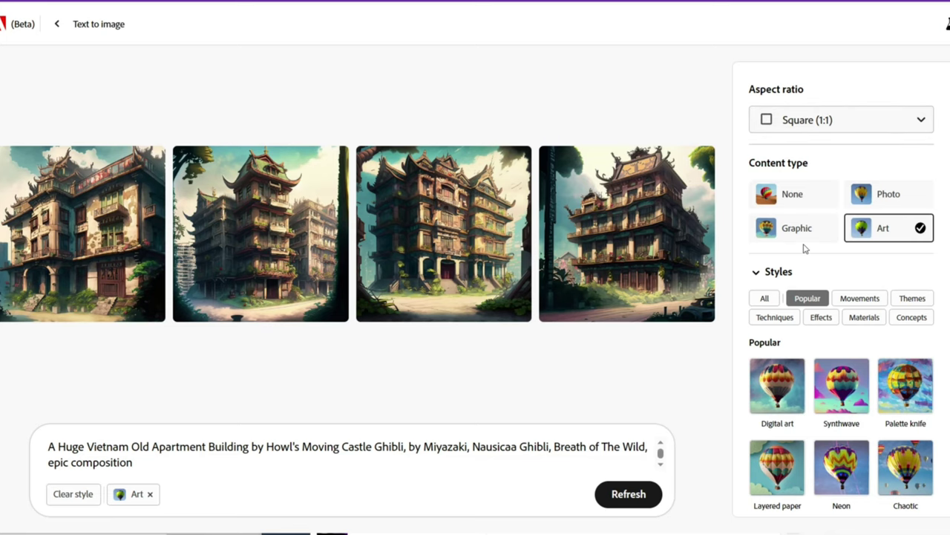
Regenerate the apartment building images in Widescreen (16:9) and again in Vertical (9:16) aspect ratio.
{"action": "left_click", "coordinate": [811, 112]}
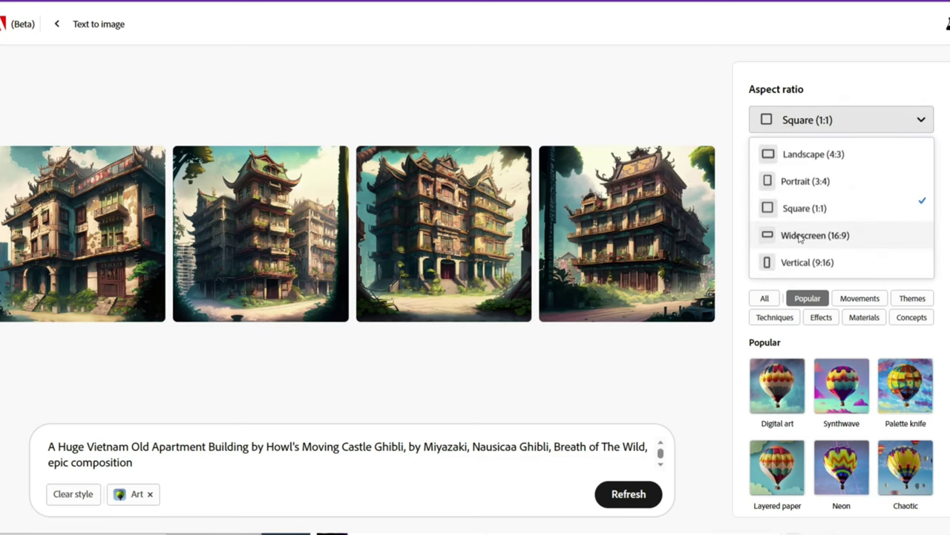
{"action": "left_click", "coordinate": [796, 233]}
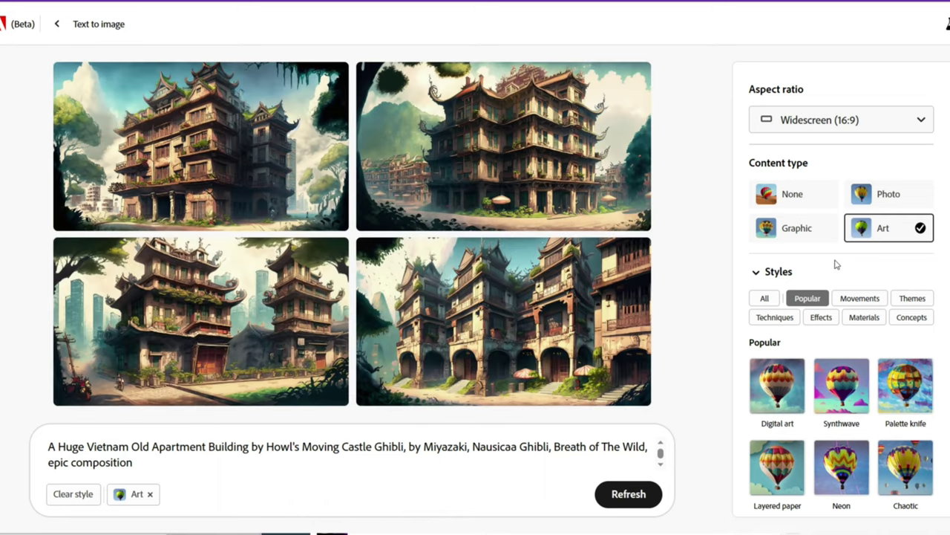
{"action": "left_click", "coordinate": [879, 113]}
{"action": "left_click", "coordinate": [827, 261]}
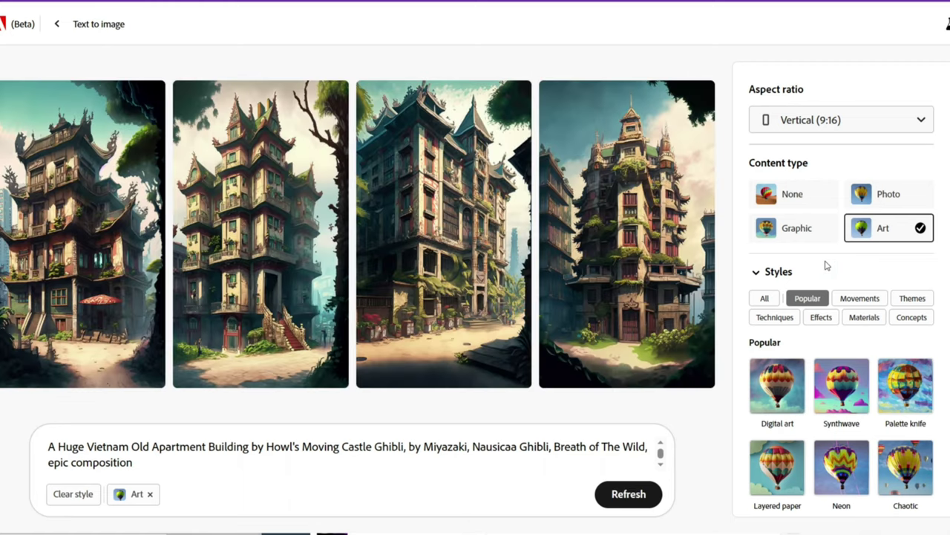
Examine the four vertical apartment building images one by one in the enlarged view.
{"action": "left_click", "coordinate": [133, 257]}
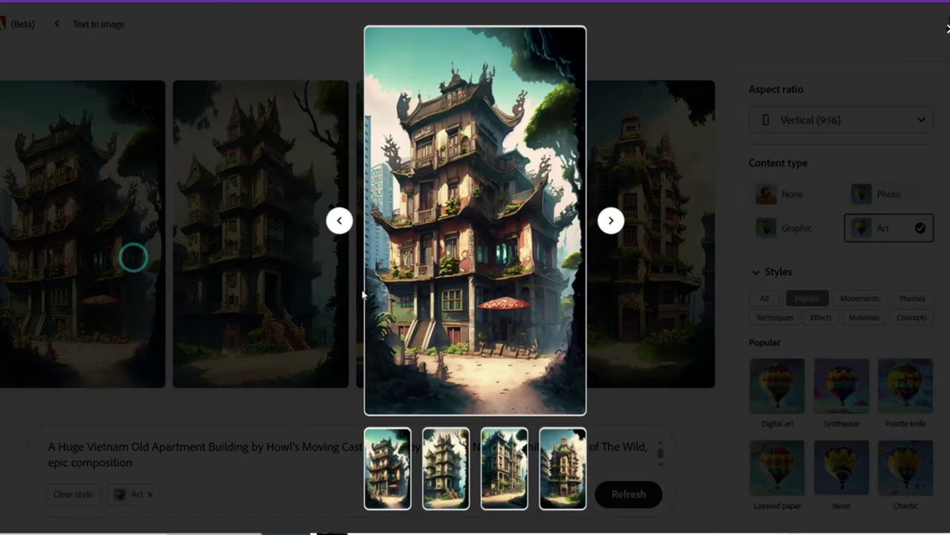
{"action": "left_click", "coordinate": [612, 220]}
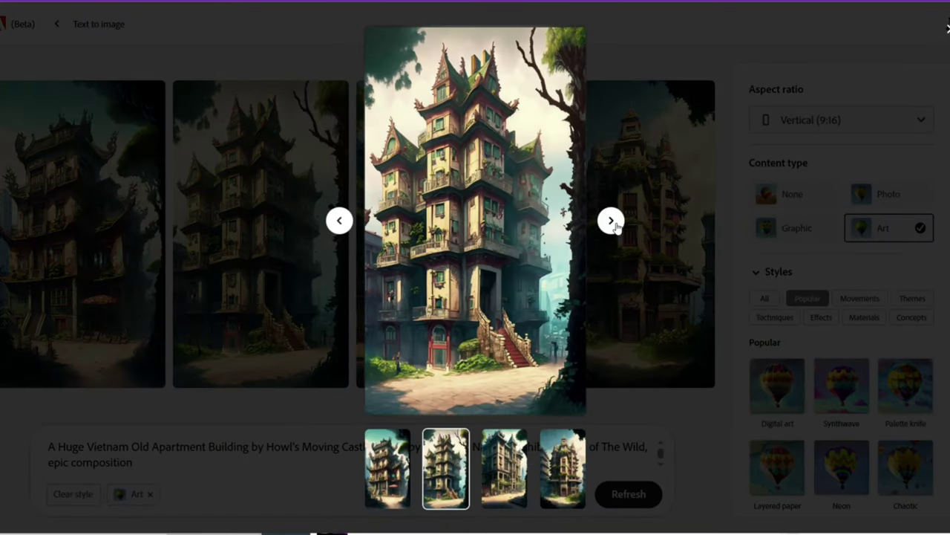
{"action": "left_click", "coordinate": [611, 220]}
{"action": "left_click", "coordinate": [612, 220]}
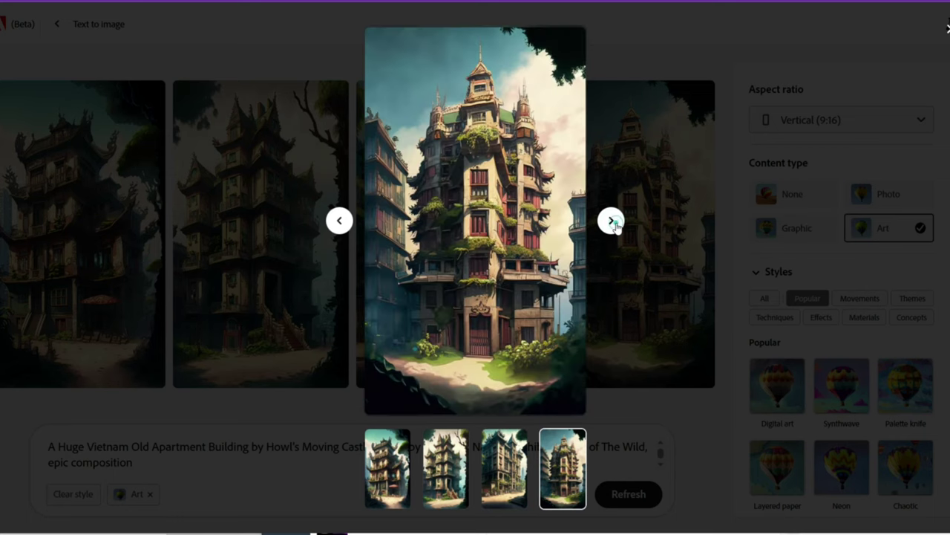
{"action": "left_click", "coordinate": [611, 221]}
{"action": "left_click", "coordinate": [699, 207]}
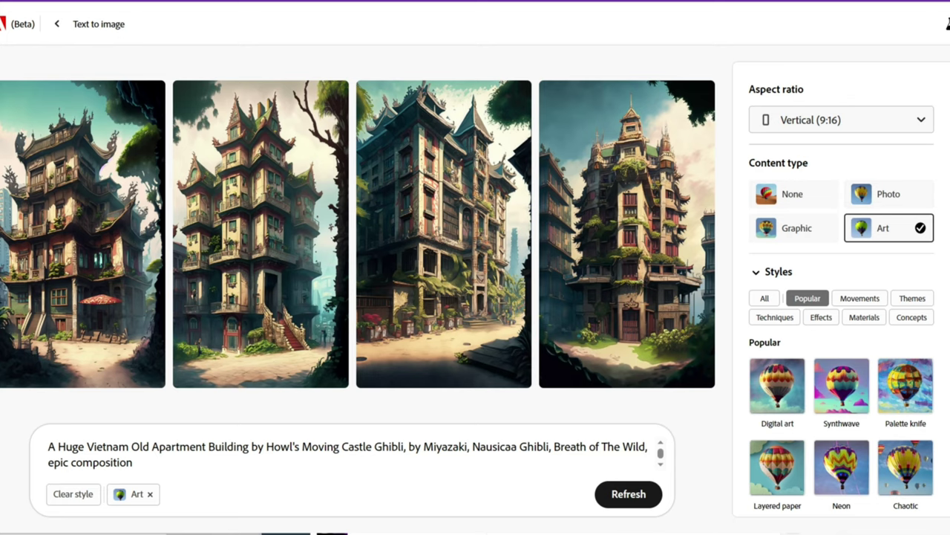
Try the Photo content type, return to Art and refresh to produce a new set of building images.
{"action": "left_click", "coordinate": [897, 196]}
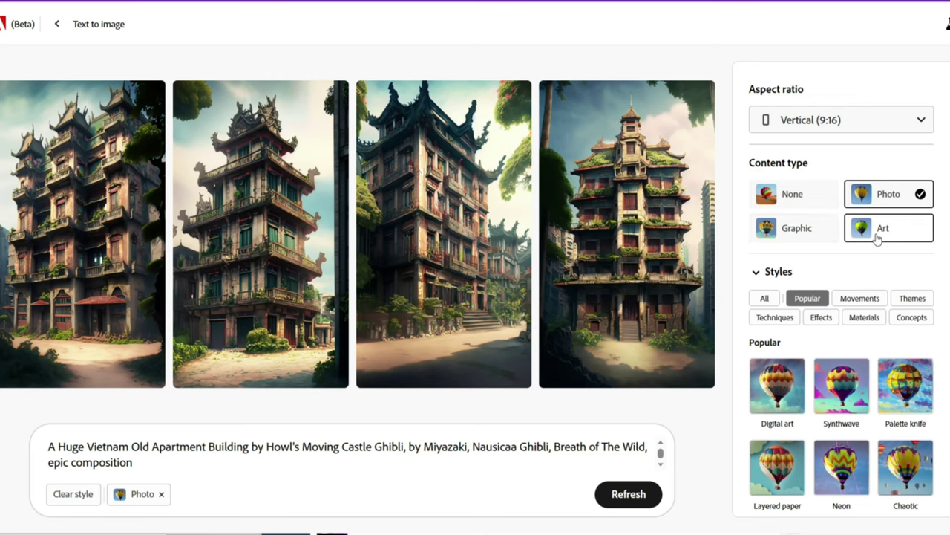
{"action": "left_click", "coordinate": [878, 237]}
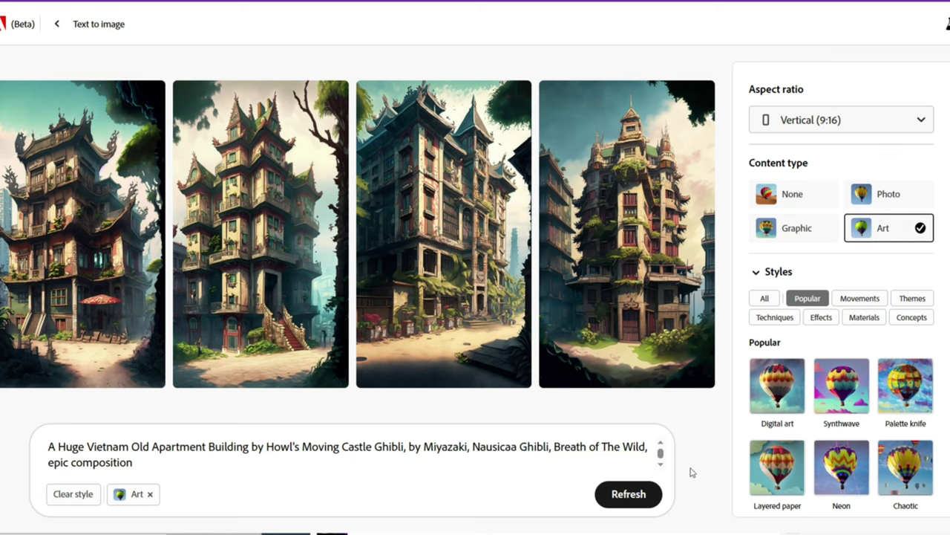
{"action": "left_click", "coordinate": [624, 498]}
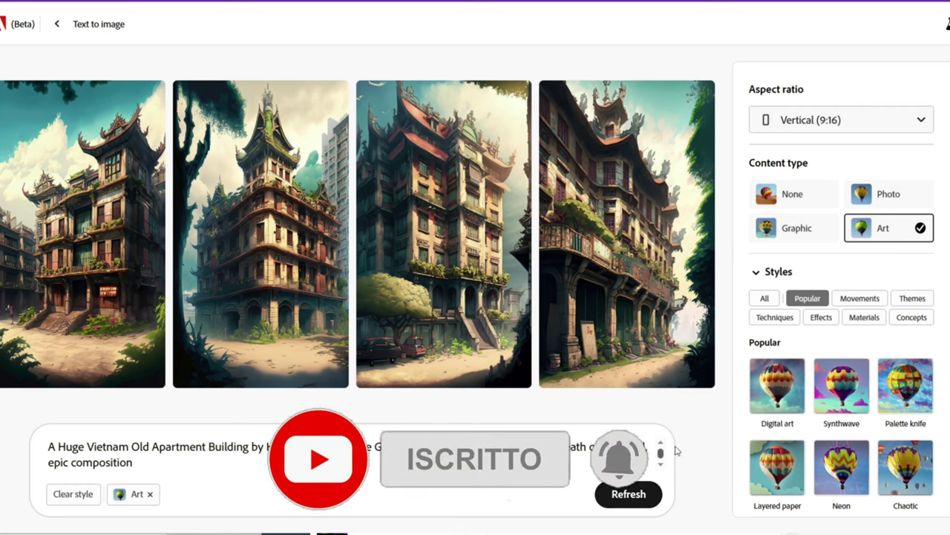
Apply the Minimalism style from the Movements category and generate the building images with it.
{"action": "scroll", "coordinate": [914, 304], "scroll_direction": "down", "scroll_amount": 5}
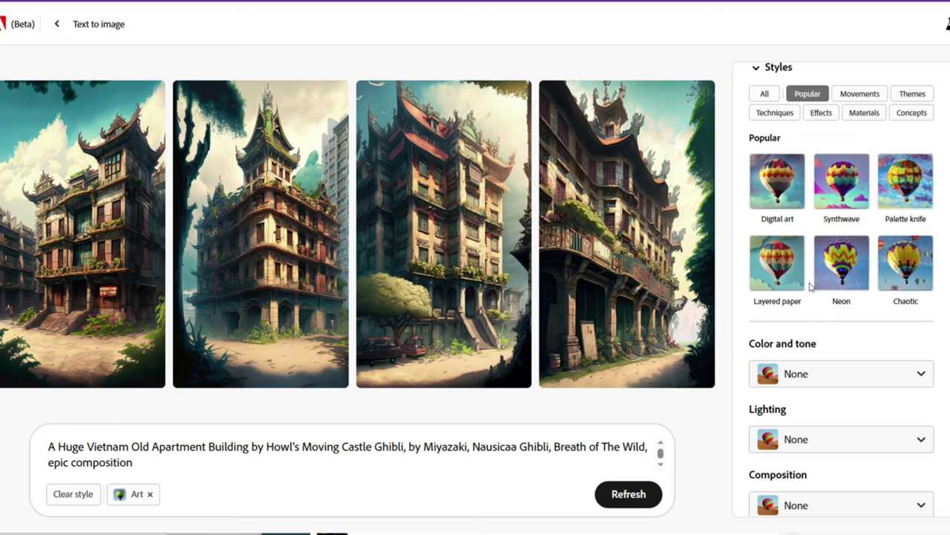
{"action": "left_click", "coordinate": [860, 94]}
{"action": "scroll", "coordinate": [944, 255], "scroll_direction": "down", "scroll_amount": 1}
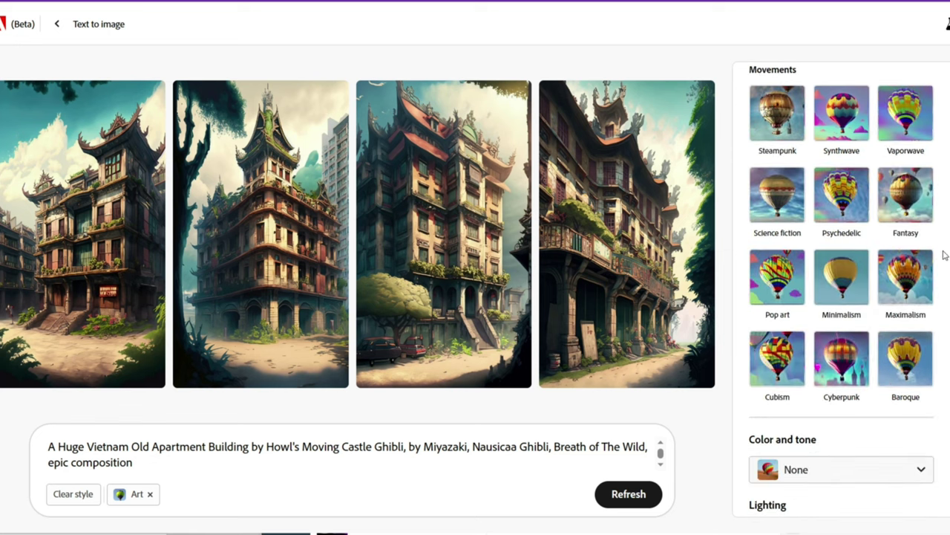
{"action": "left_click", "coordinate": [854, 284]}
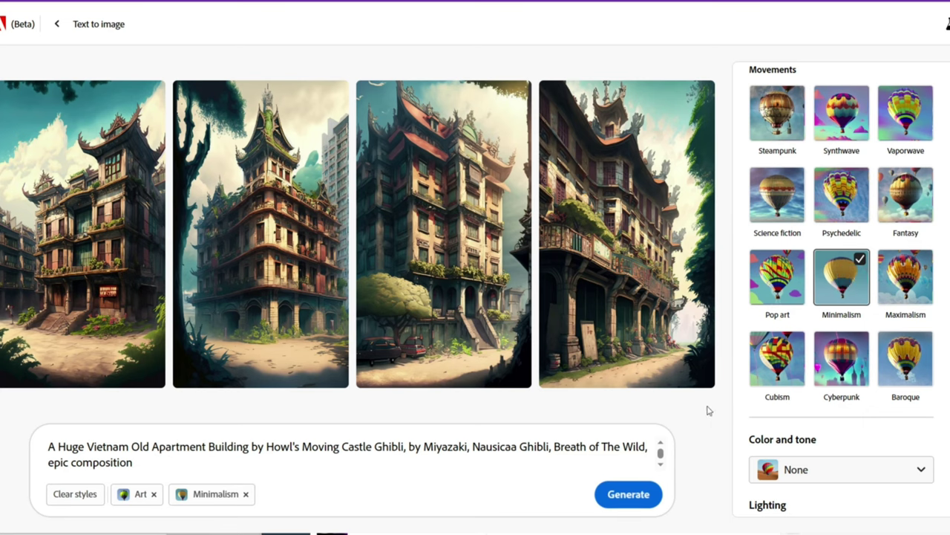
{"action": "left_click", "coordinate": [631, 494]}
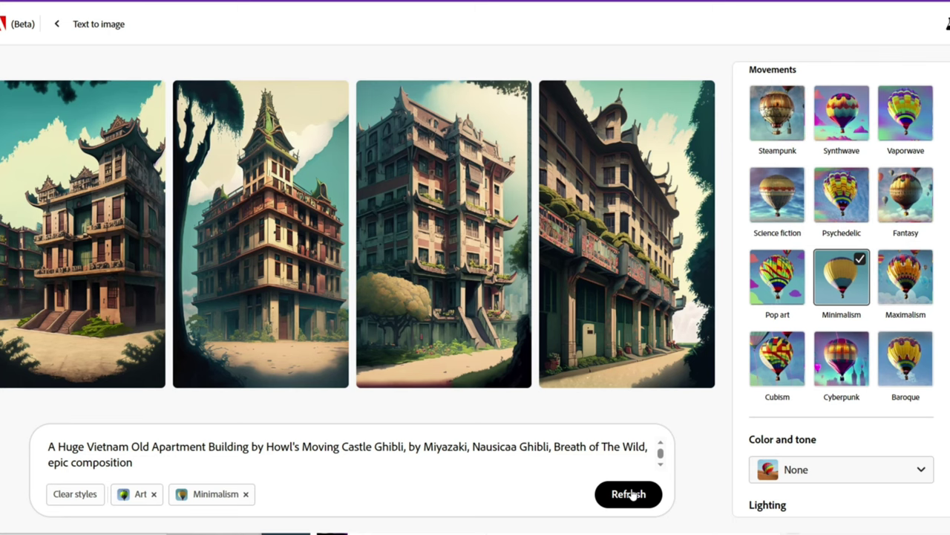
Replace the Minimalism style with Baroque and regenerate the building images.
{"action": "scroll", "coordinate": [760, 364], "scroll_direction": "down", "scroll_amount": 3}
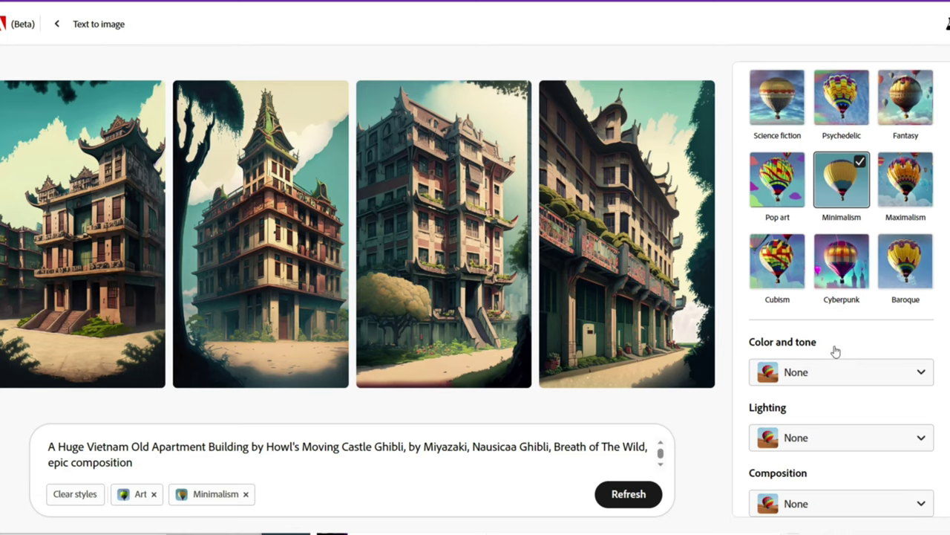
{"action": "scroll", "coordinate": [839, 350], "scroll_direction": "up", "scroll_amount": 3}
{"action": "left_click", "coordinate": [906, 377]}
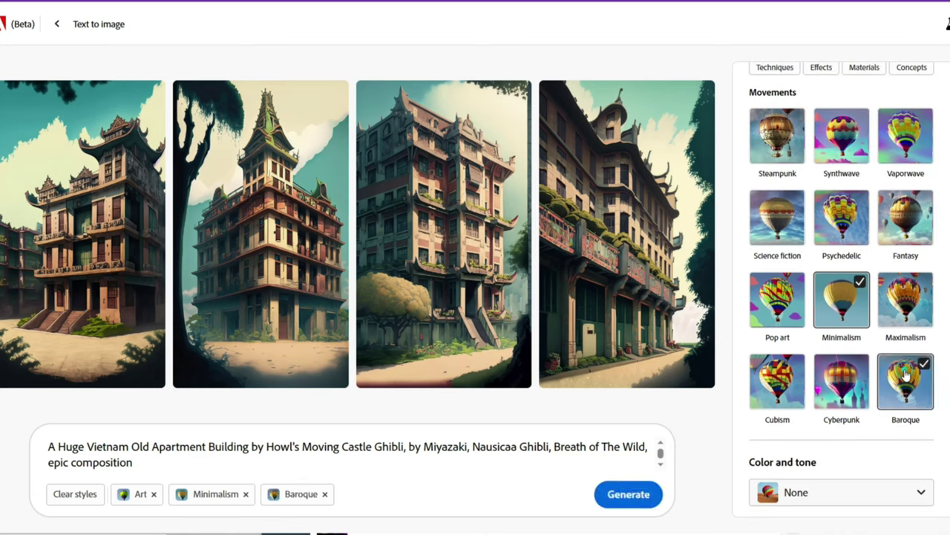
{"action": "left_click", "coordinate": [859, 288]}
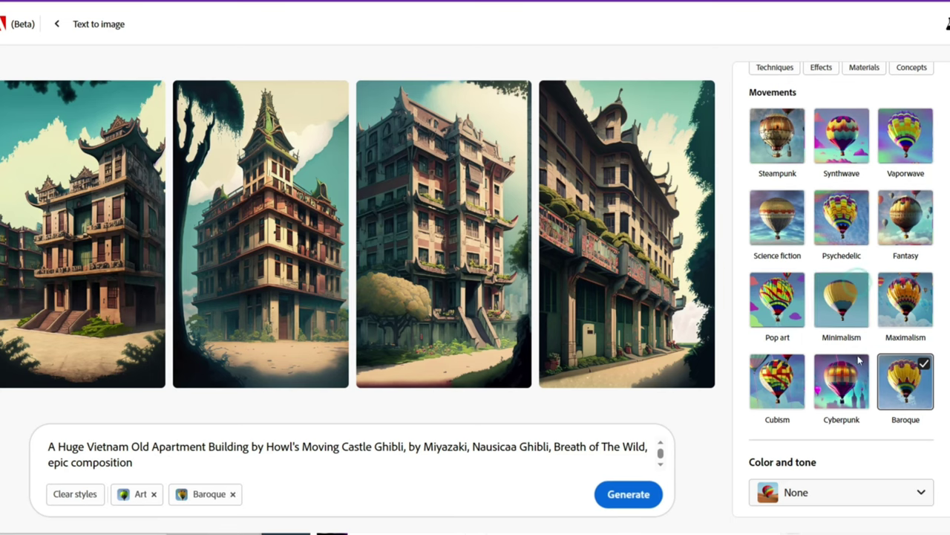
{"action": "left_click", "coordinate": [635, 496]}
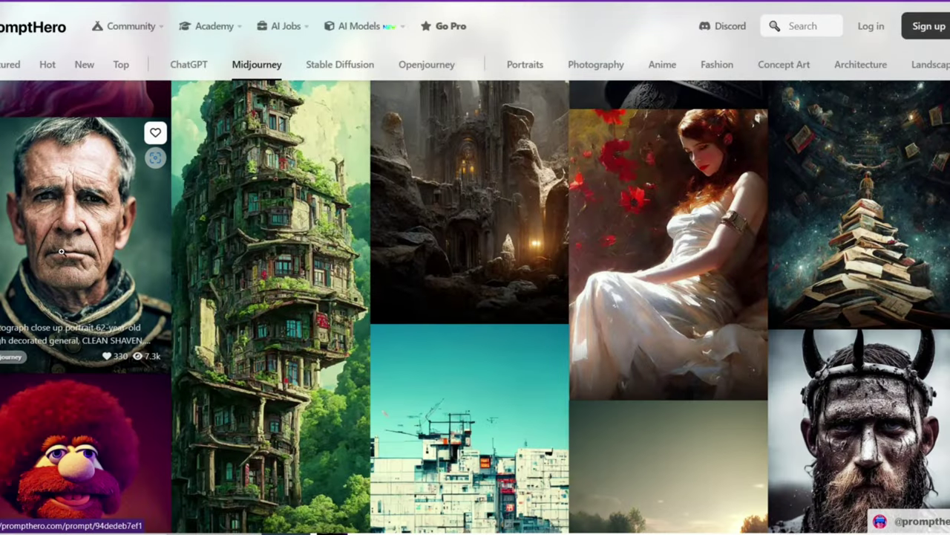
Copy the prompt of the 62-year-old decorated general portrait on PromptHero and paste it into the Adobe Firefly image description.
{"action": "left_click", "coordinate": [61, 251]}
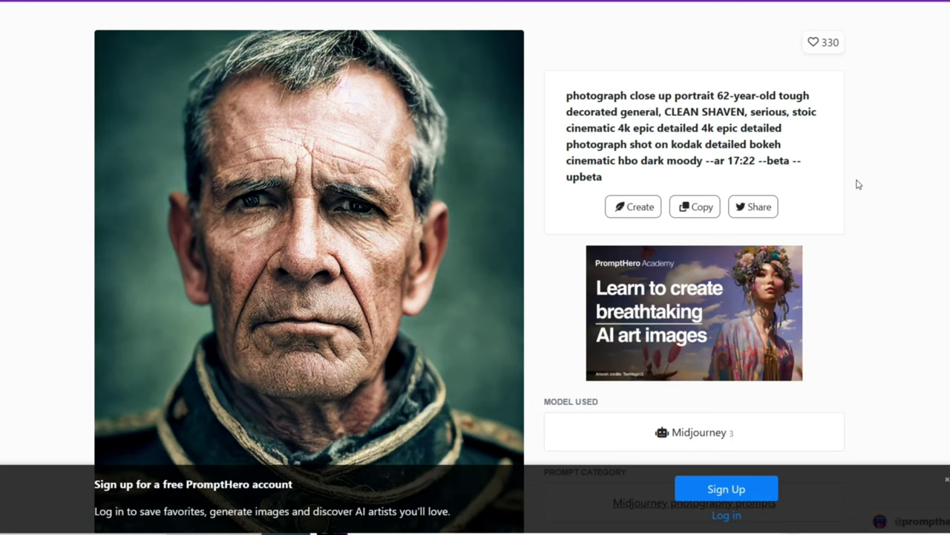
{"action": "left_click", "coordinate": [694, 208]}
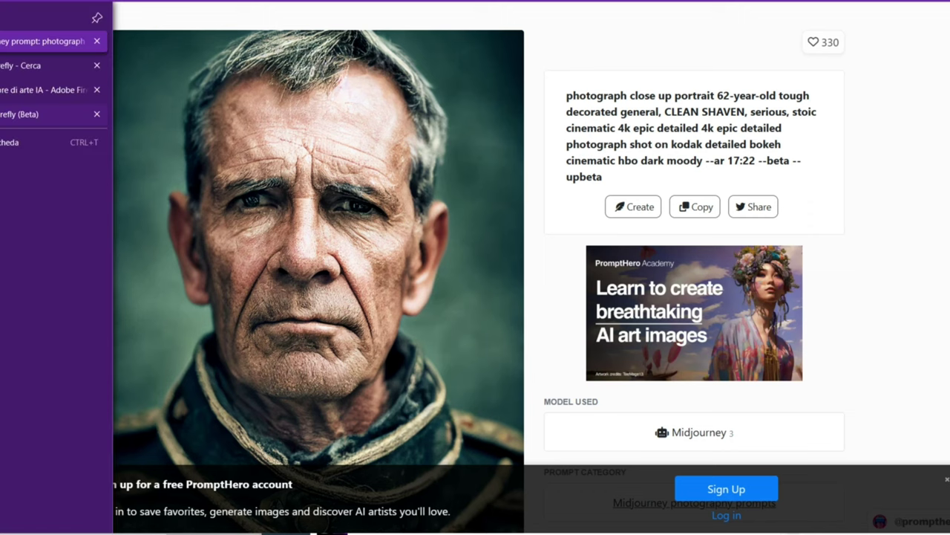
{"action": "left_click", "coordinate": [42, 112]}
{"action": "key", "text": "ctrl+v"}
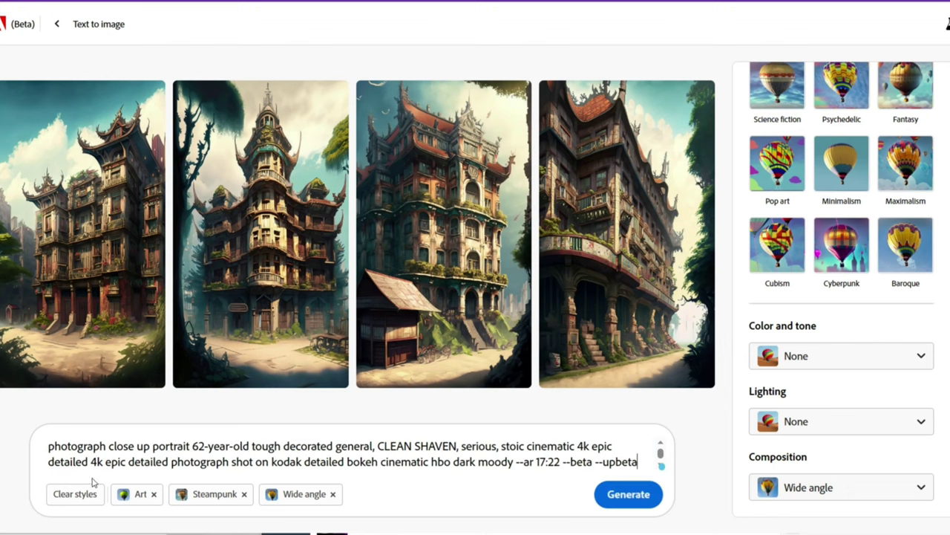
Clear all applied styles, remove "--ar 17:22 --beta --upbeta" from the prompt and generate the general's portraits.
{"action": "left_click", "coordinate": [74, 493]}
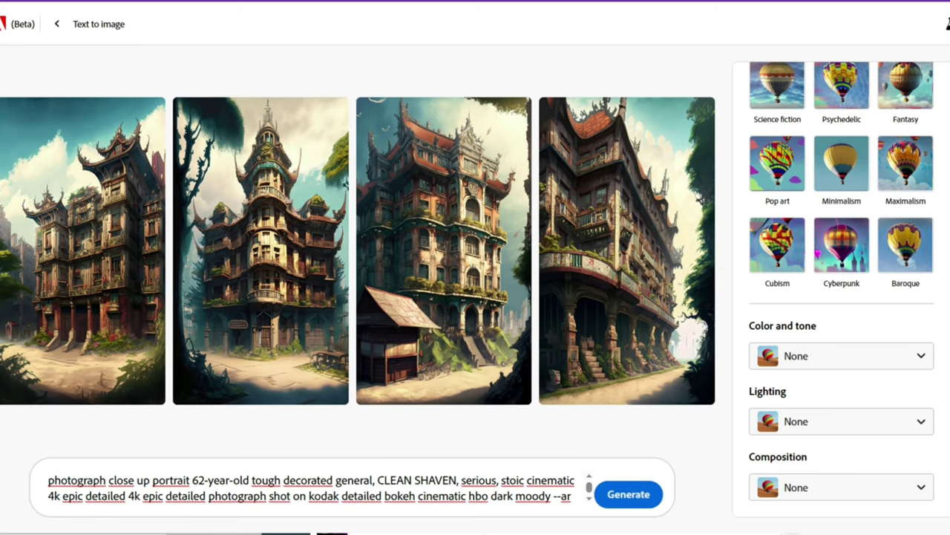
{"action": "scroll", "coordinate": [493, 487], "scroll_direction": "down", "scroll_amount": 1}
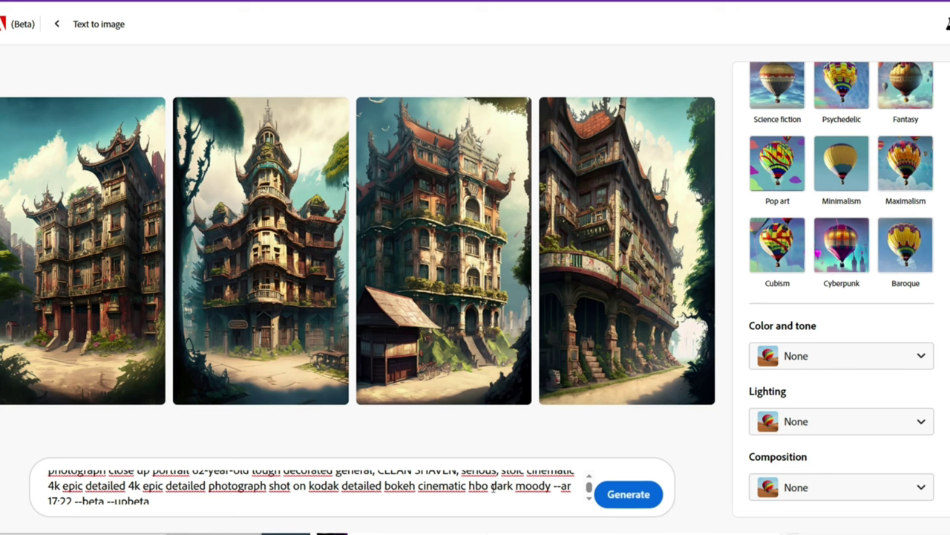
{"action": "scroll", "coordinate": [493, 486], "scroll_direction": "down", "scroll_amount": 1}
{"action": "scroll", "coordinate": [498, 482], "scroll_direction": "up", "scroll_amount": 1}
{"action": "left_click_drag", "start_coordinate": [552, 487], "coordinate": [569, 512]}
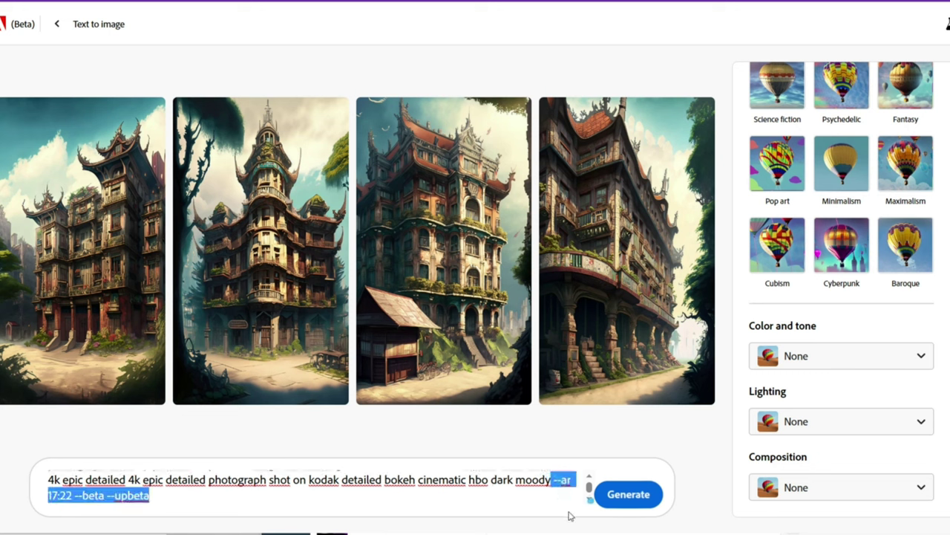
{"action": "key", "text": "BackSpace"}
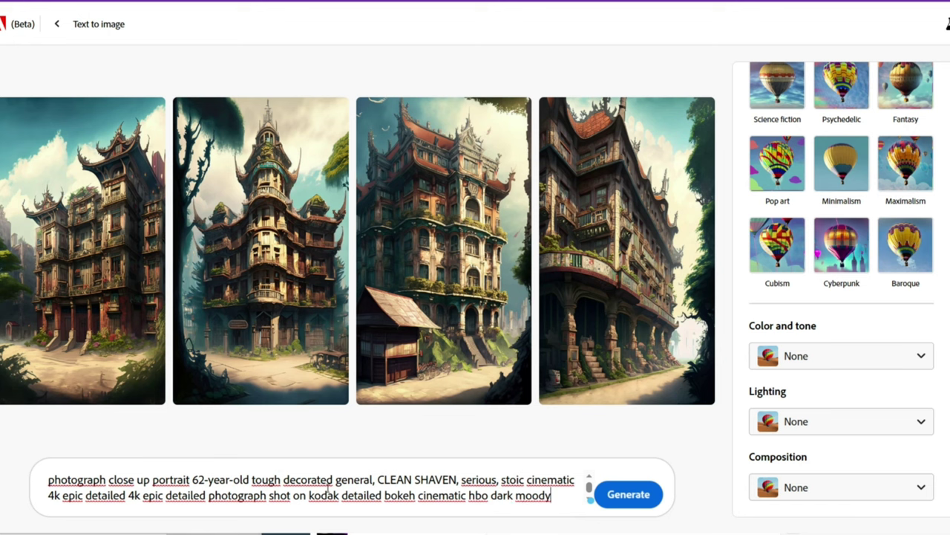
{"action": "left_click", "coordinate": [624, 498]}
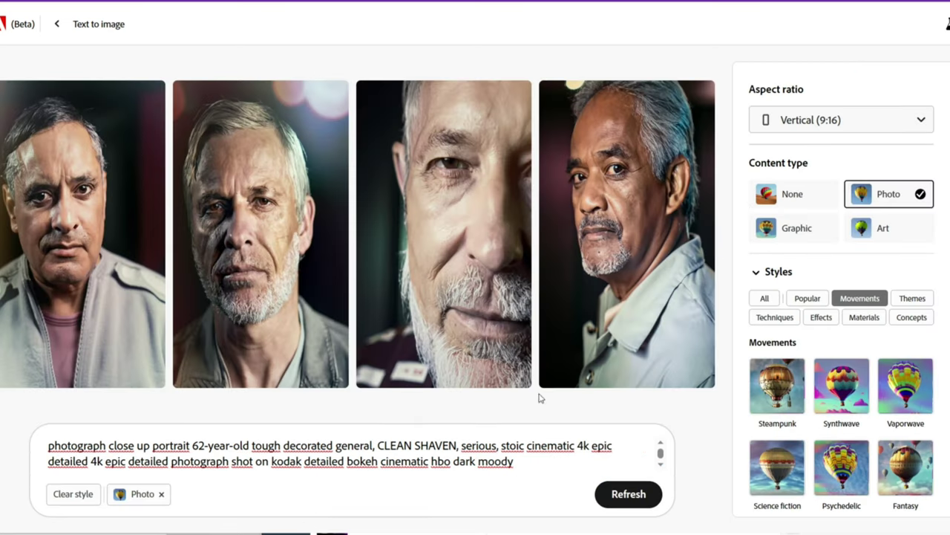
Regenerate the general's portraits with the aspect ratio set to Widescreen (16:9).
{"action": "left_click", "coordinate": [867, 120]}
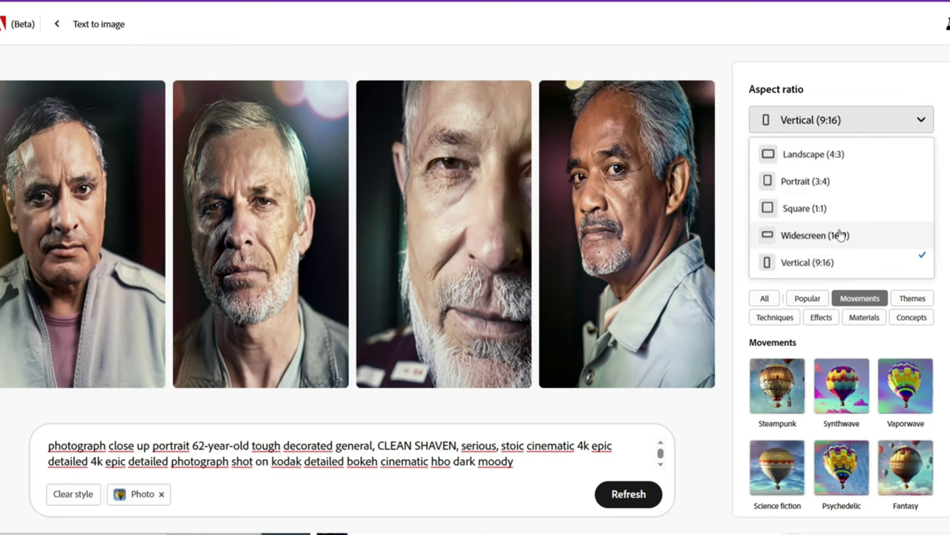
{"action": "left_click", "coordinate": [840, 235]}
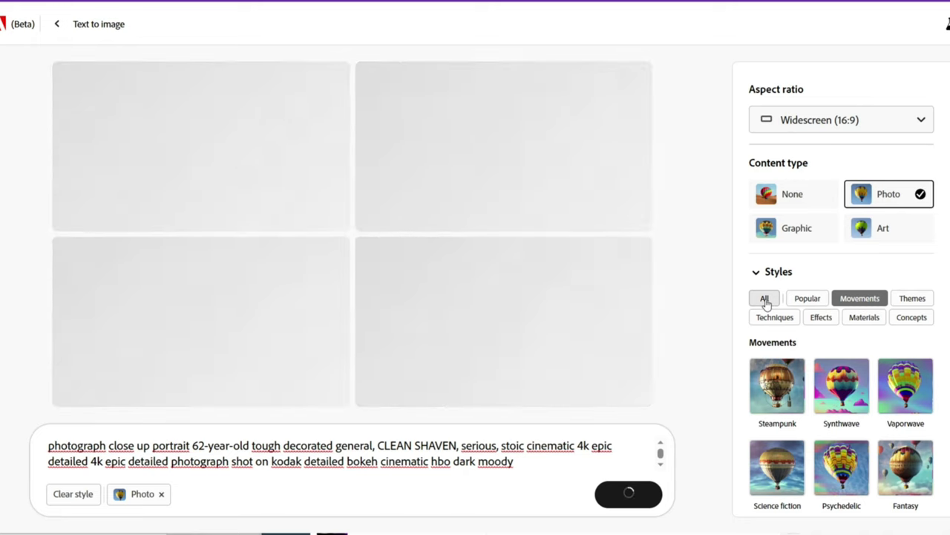
{"action": "scroll", "coordinate": [889, 289], "scroll_direction": "down", "scroll_amount": 2}
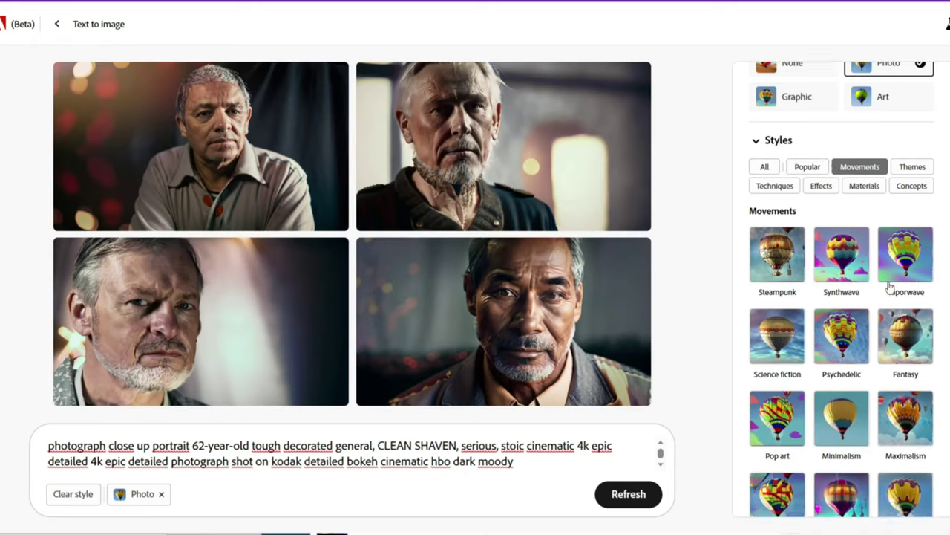
{"action": "scroll", "coordinate": [889, 288], "scroll_direction": "down", "scroll_amount": 4}
{"action": "left_click", "coordinate": [844, 421]}
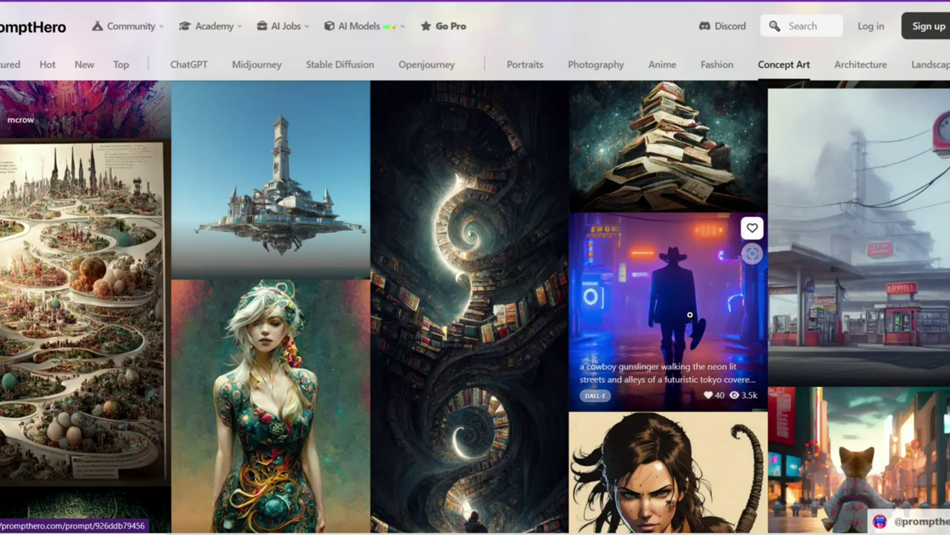
Copy the cowboy gunslinger in futuristic Tokyo prompt from PromptHero and submit it in Adobe Firefly's Text to image.
{"action": "left_click", "coordinate": [690, 315]}
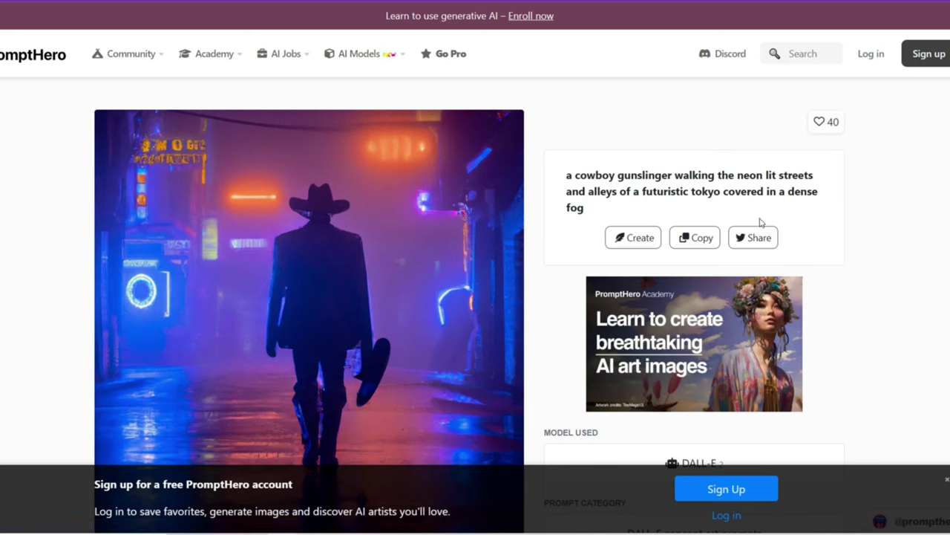
{"action": "left_click", "coordinate": [705, 236]}
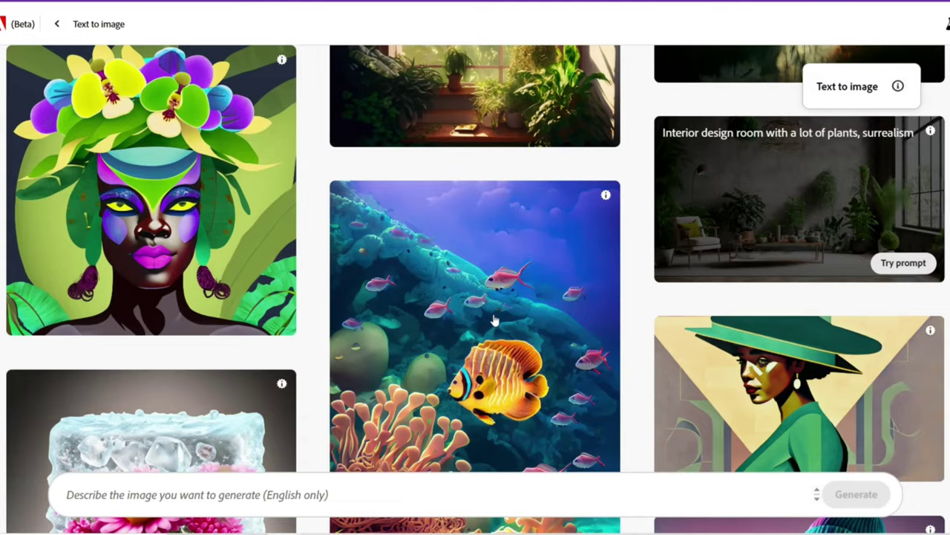
{"action": "left_click", "coordinate": [158, 486]}
{"action": "key", "text": "ctrl+v"}
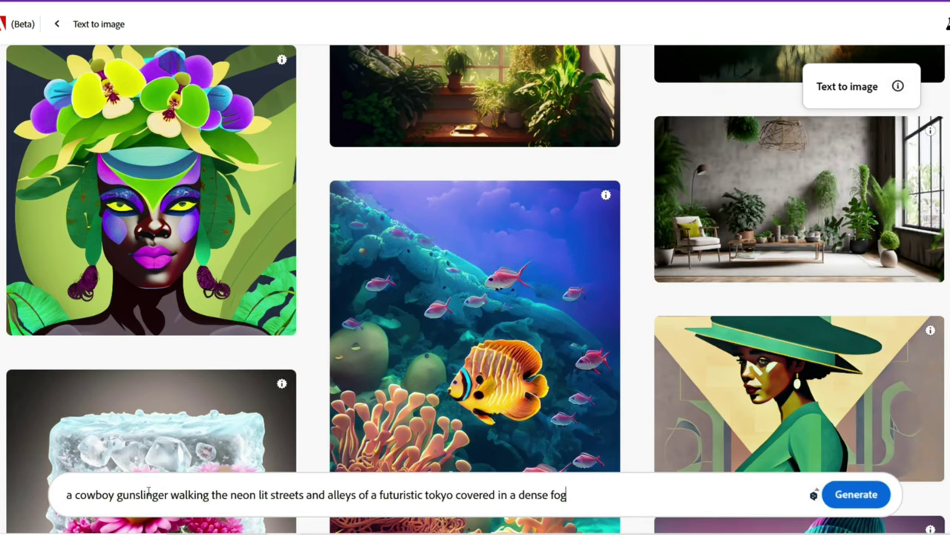
{"action": "left_click", "coordinate": [850, 503]}
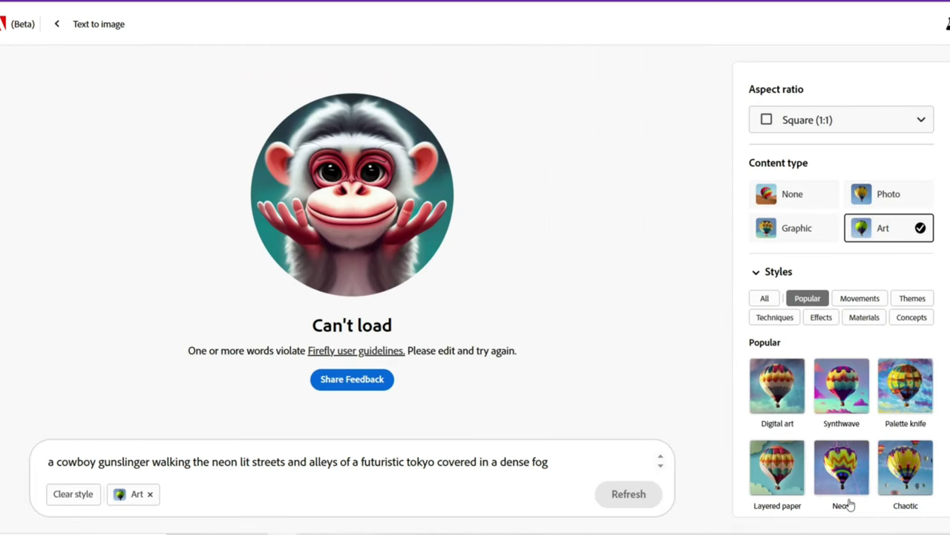
Generate the cowboy images without the word "gunslinger" in the prompt, and change the aspect ratio to Widescreen (16:9).
{"action": "double_click", "coordinate": [123, 462]}
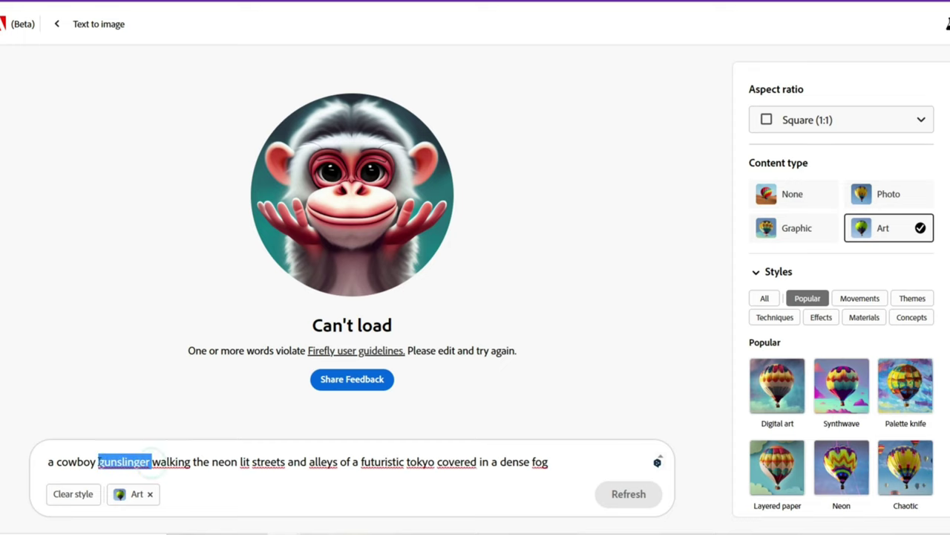
{"action": "key", "text": "BackSpace"}
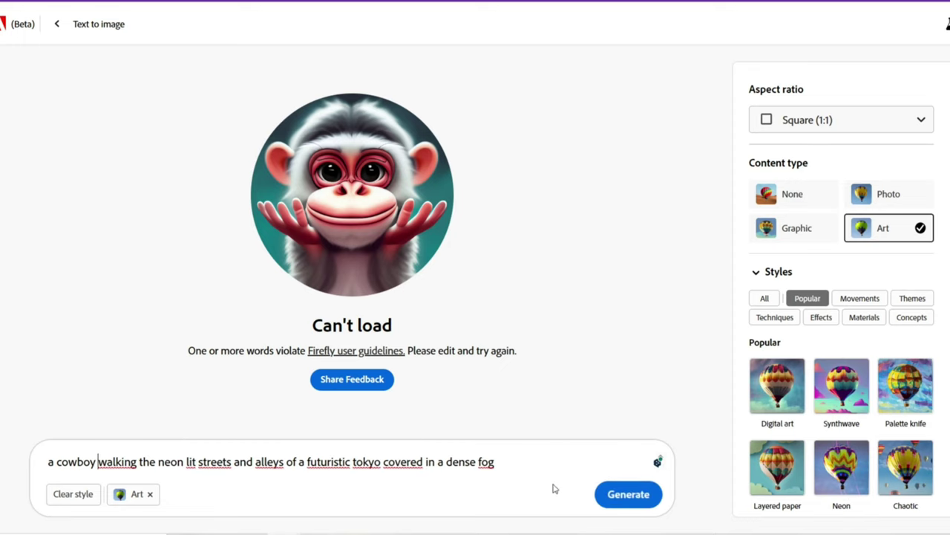
{"action": "left_click", "coordinate": [616, 497]}
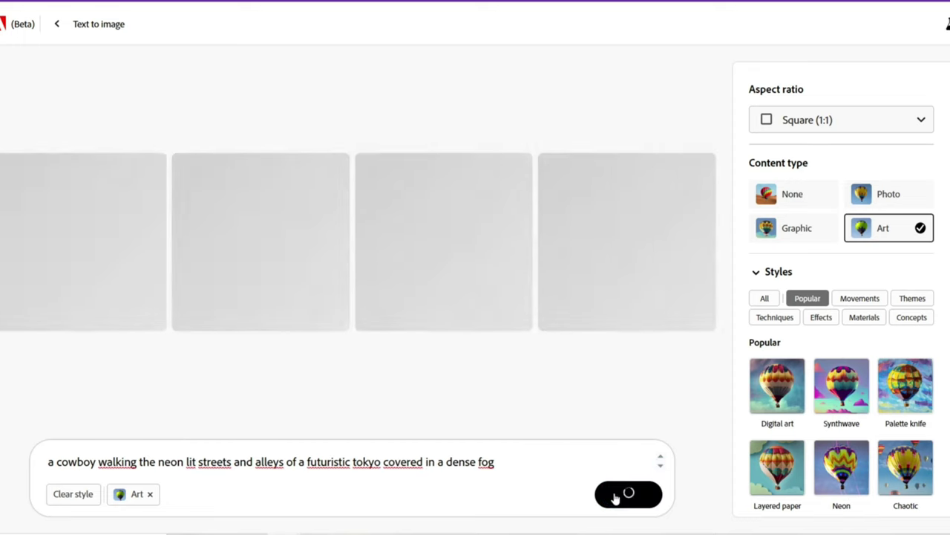
{"action": "left_click", "coordinate": [817, 120]}
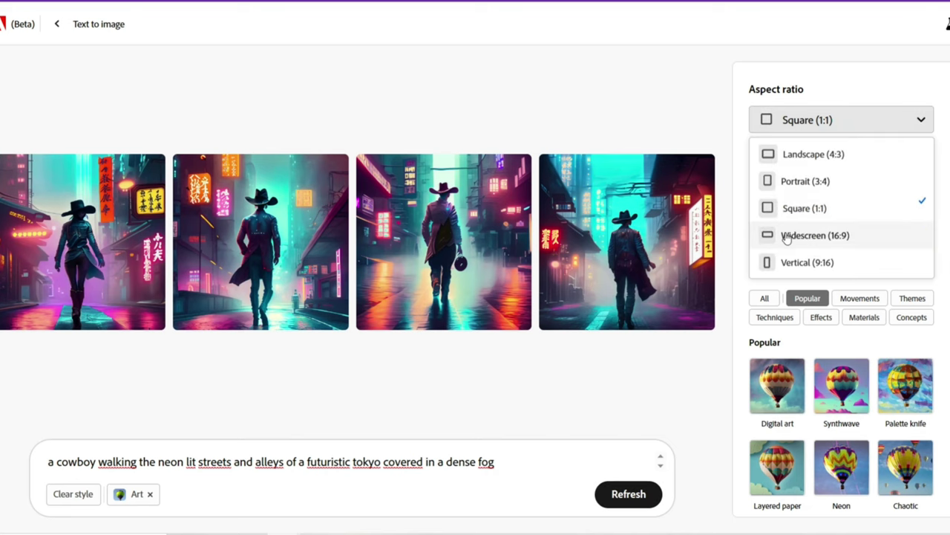
{"action": "left_click", "coordinate": [787, 233]}
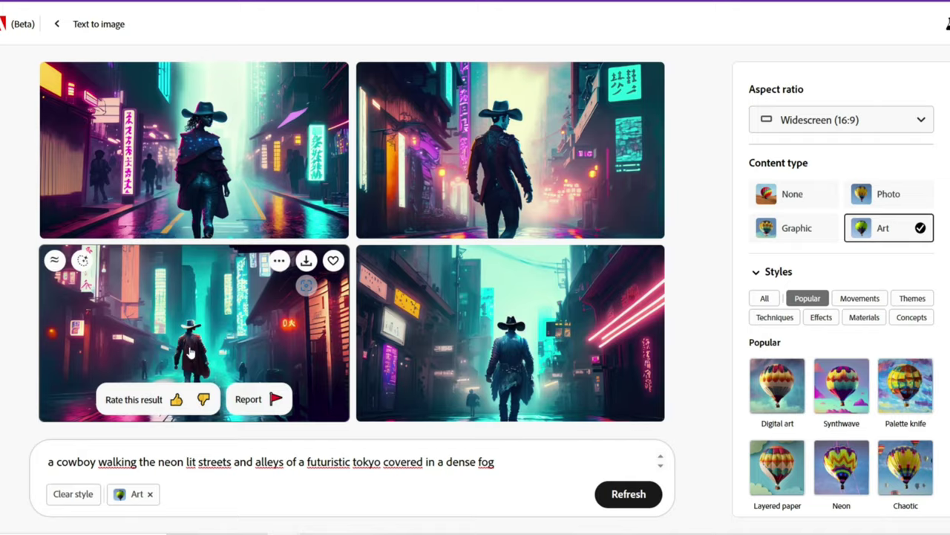
View the third and fourth widescreen cowboy images enlarged, and close the preview.
{"action": "left_click", "coordinate": [190, 353]}
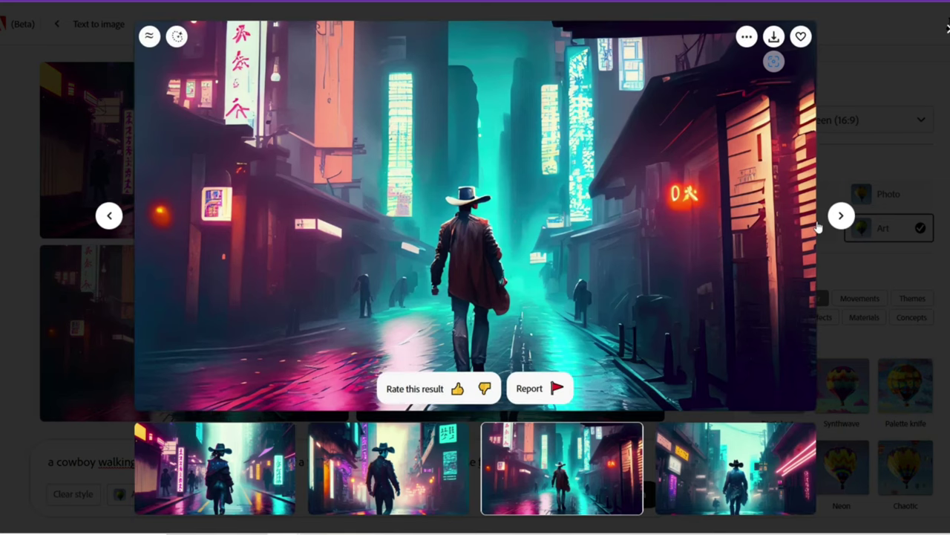
{"action": "mouse_move", "coordinate": [507, 229]}
{"action": "left_click", "coordinate": [841, 216]}
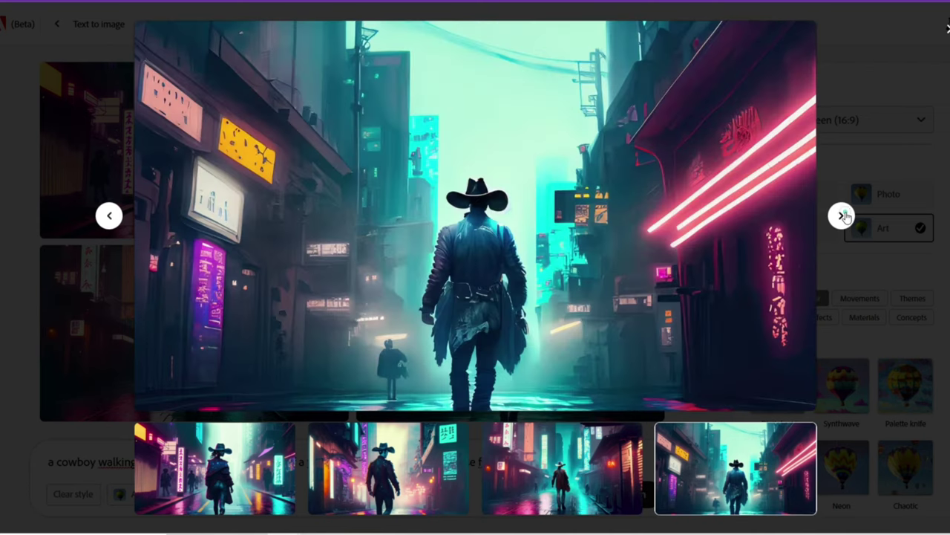
{"action": "mouse_move", "coordinate": [772, 260]}
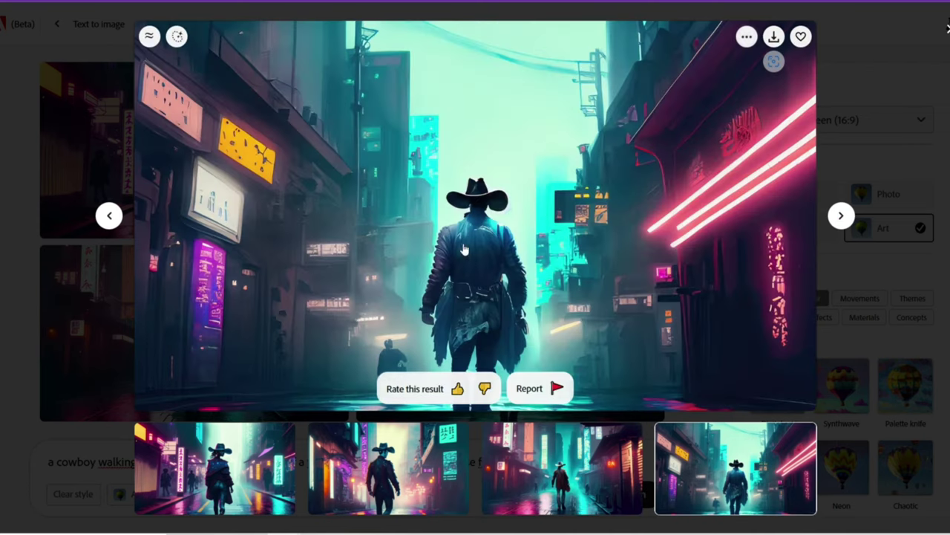
{"action": "left_click", "coordinate": [946, 29]}
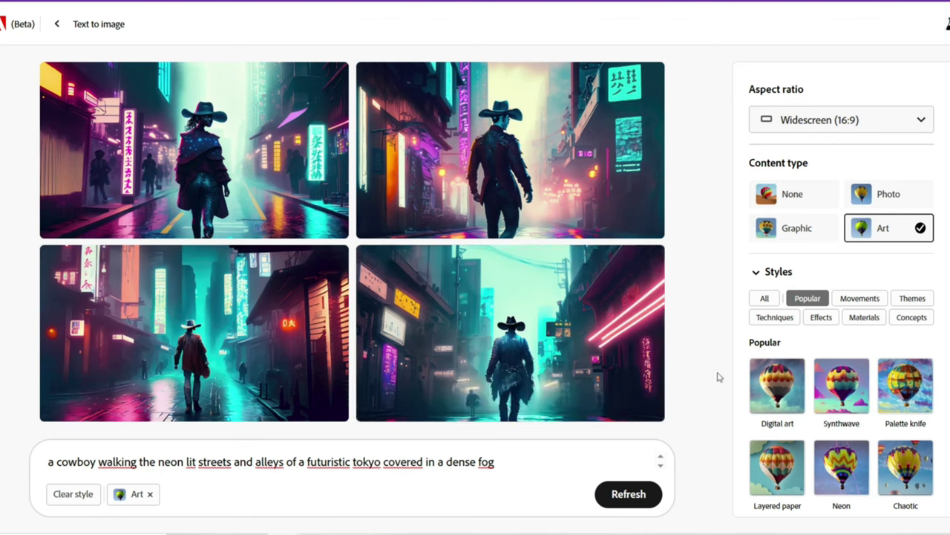
Generate images similar to the fourth cowboy picture, and view the third and fourth images of the new set enlarged.
{"action": "mouse_move", "coordinate": [529, 368]}
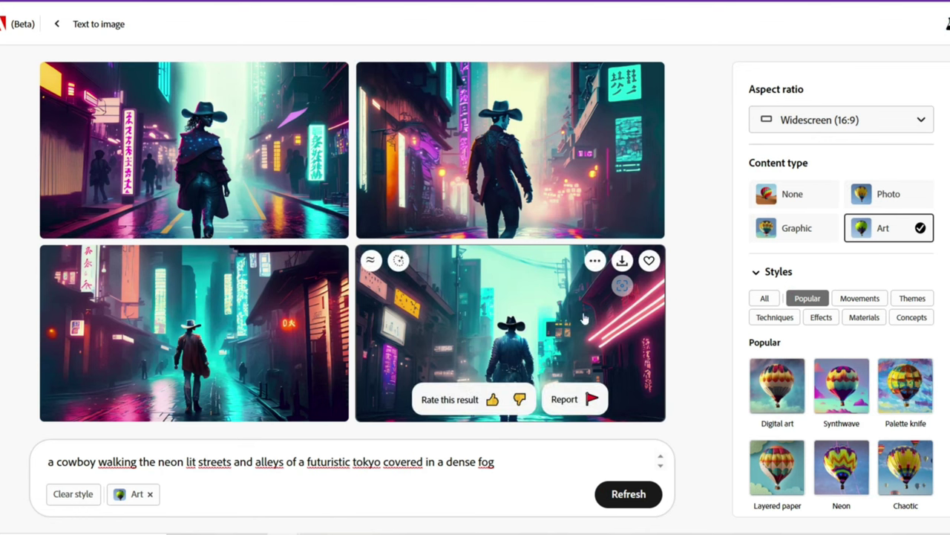
{"action": "left_click", "coordinate": [371, 260]}
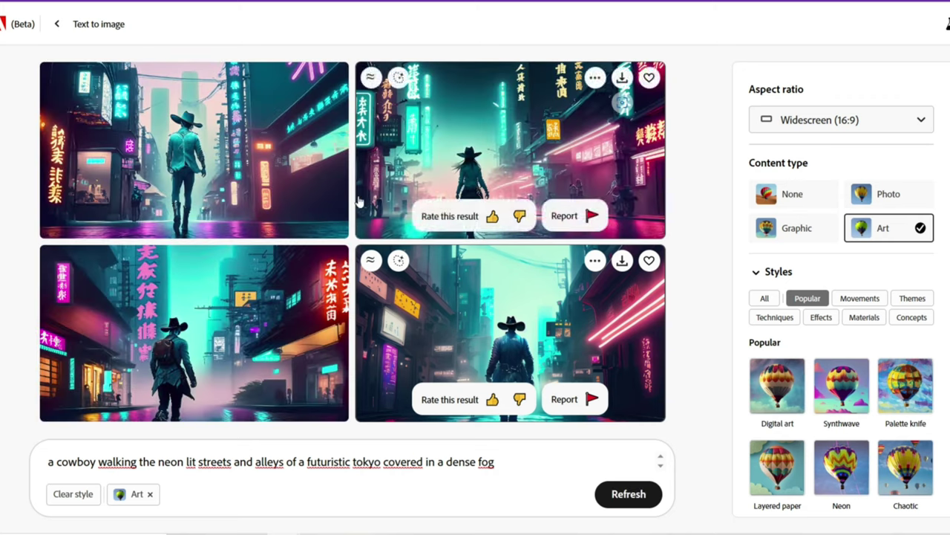
{"action": "left_click", "coordinate": [176, 216]}
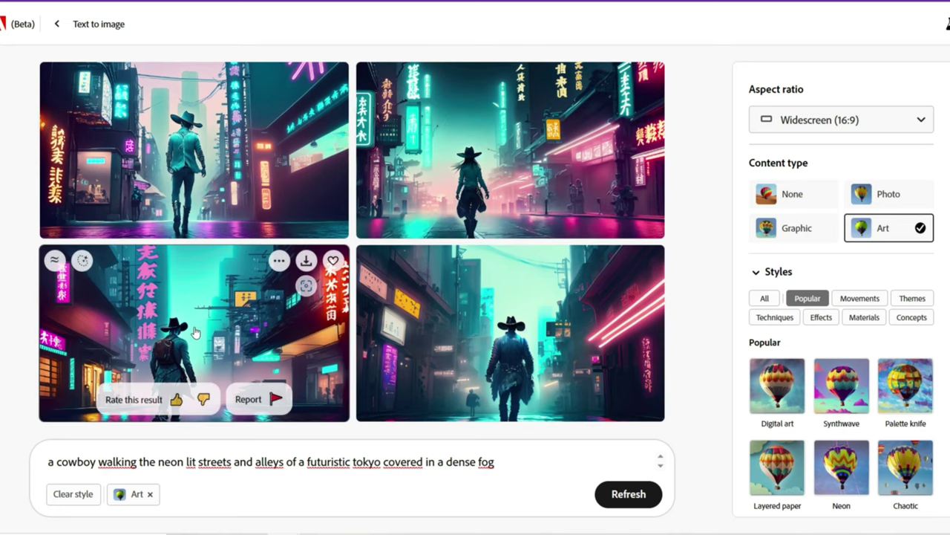
{"action": "left_click", "coordinate": [195, 330]}
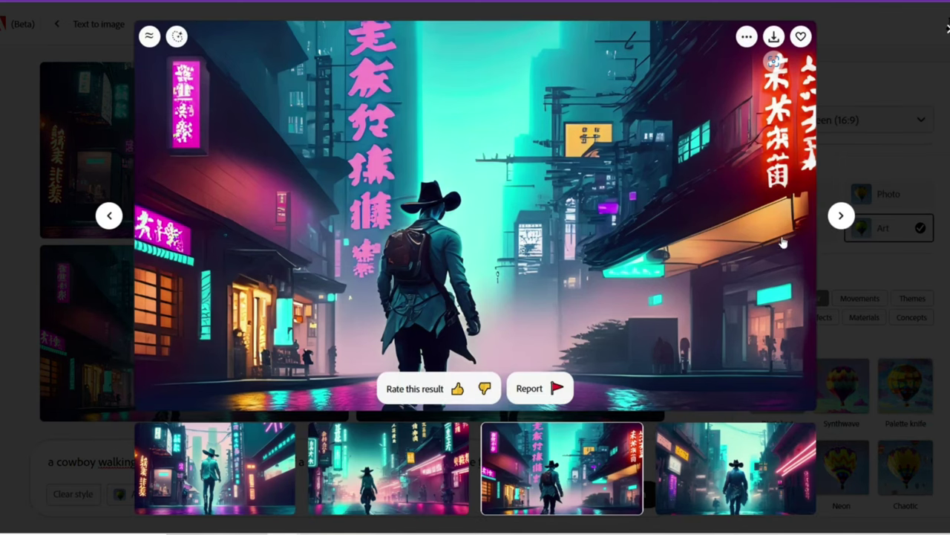
{"action": "left_click", "coordinate": [842, 215]}
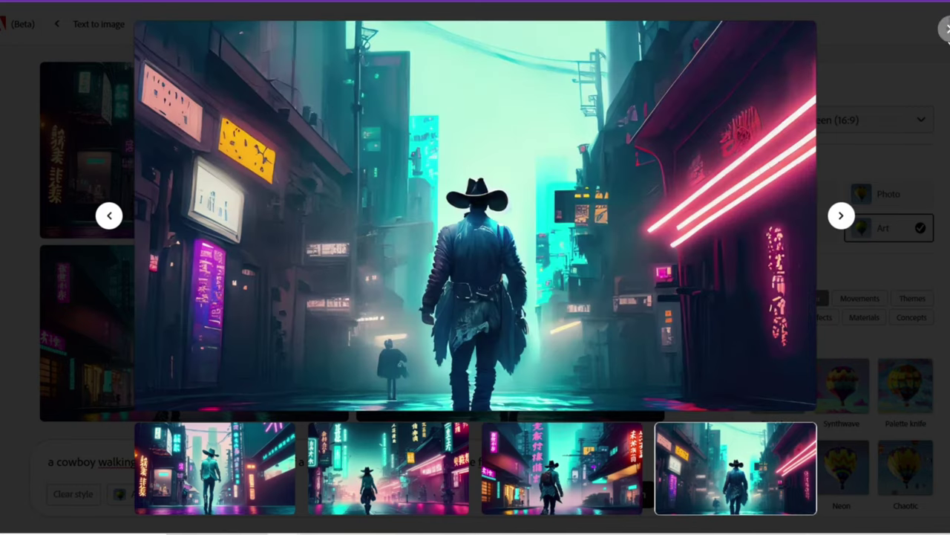
{"action": "left_click", "coordinate": [947, 28]}
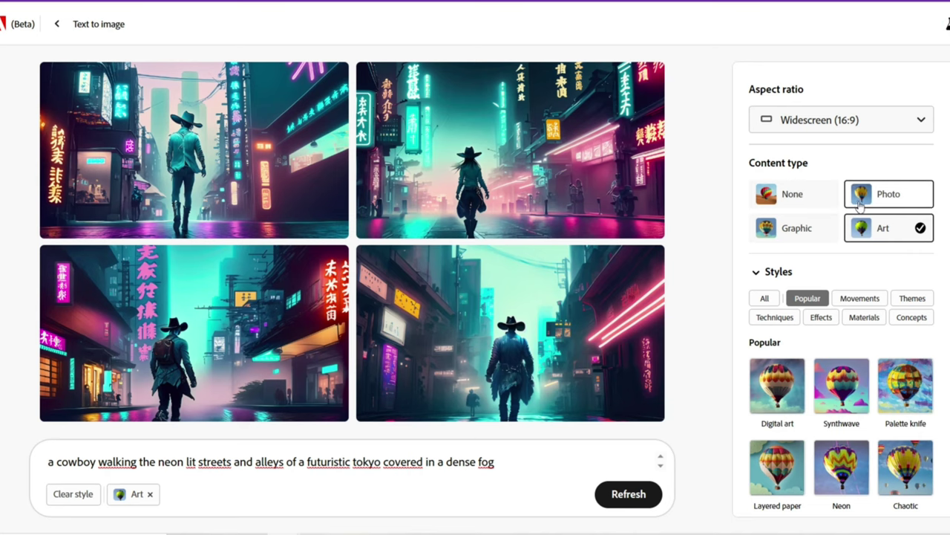
Set the content type to None and regenerate the cowboy images with Backlighting as the lighting.
{"action": "left_click", "coordinate": [806, 208]}
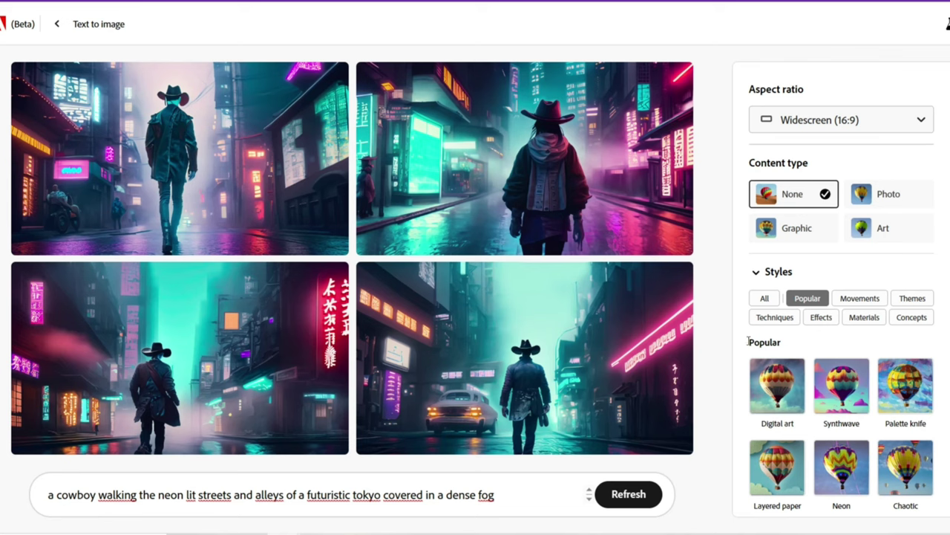
{"action": "scroll", "coordinate": [750, 294], "scroll_direction": "down", "scroll_amount": 3}
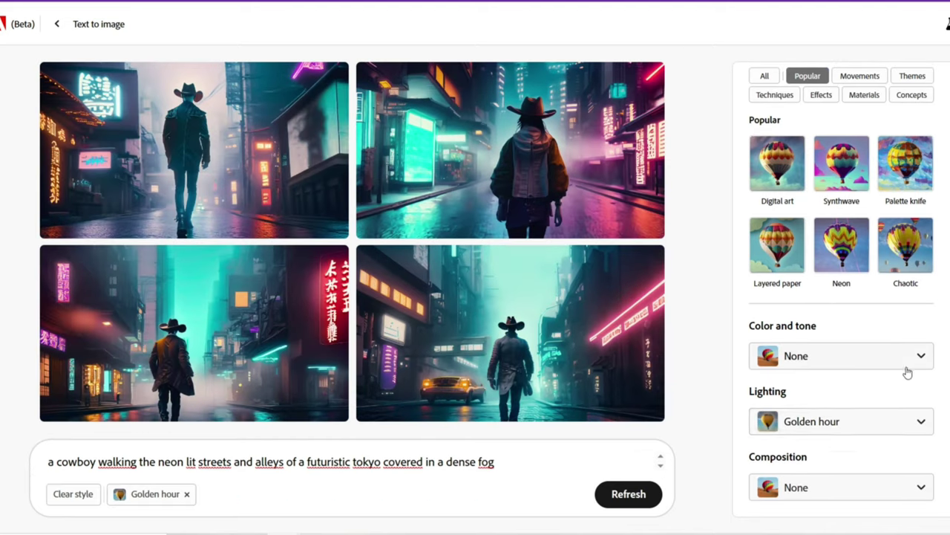
{"action": "left_click", "coordinate": [883, 427]}
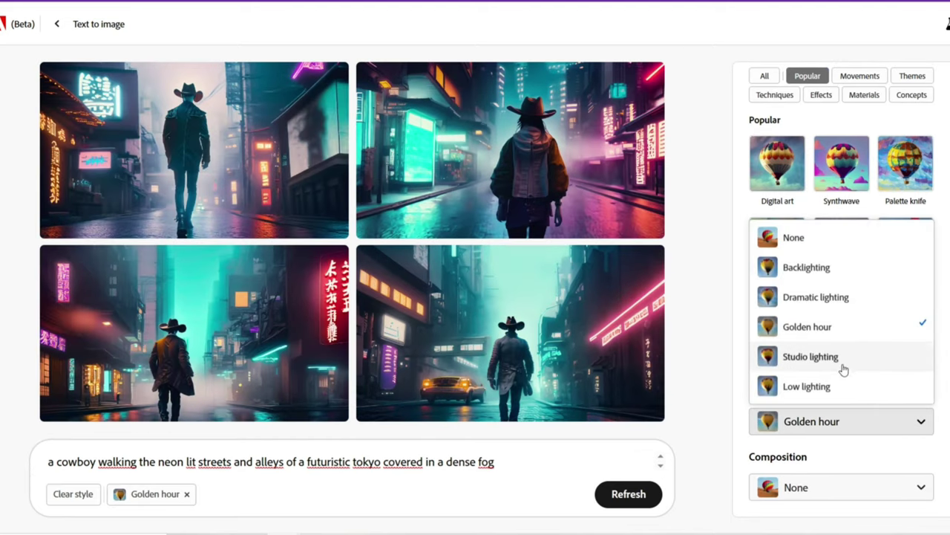
{"action": "left_click", "coordinate": [848, 273]}
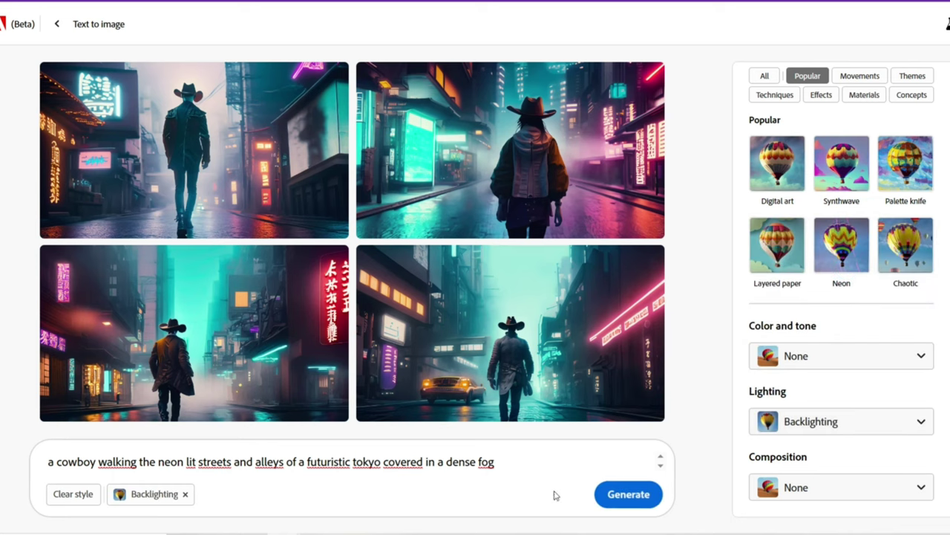
{"action": "left_click", "coordinate": [640, 505]}
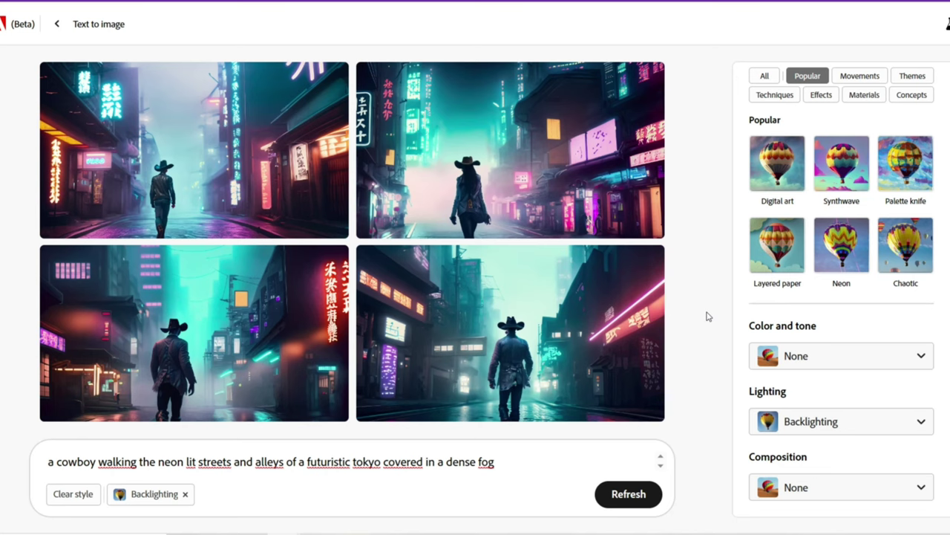
Remove the Backlighting effect and regenerate the cowboy images with Photo as the content type.
{"action": "scroll", "coordinate": [870, 208], "scroll_direction": "up", "scroll_amount": 3}
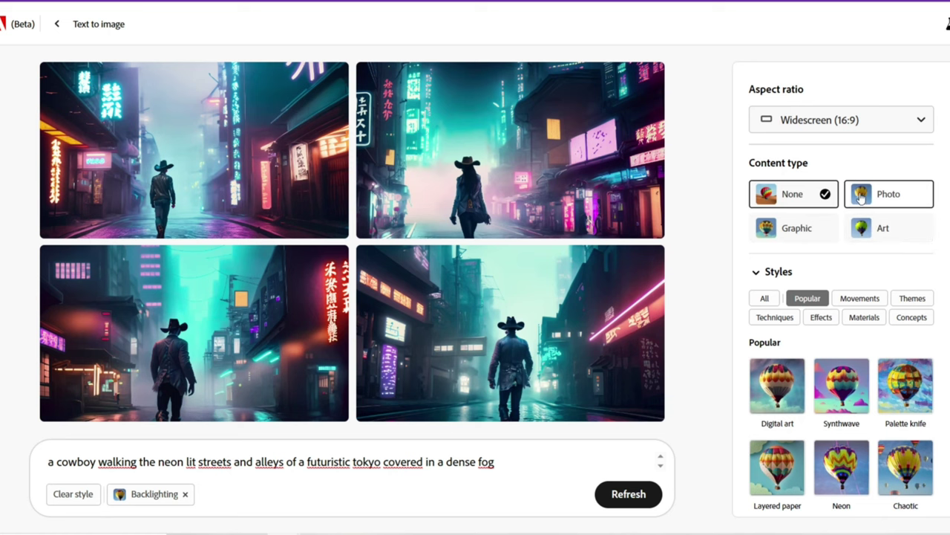
{"action": "left_click", "coordinate": [184, 495]}
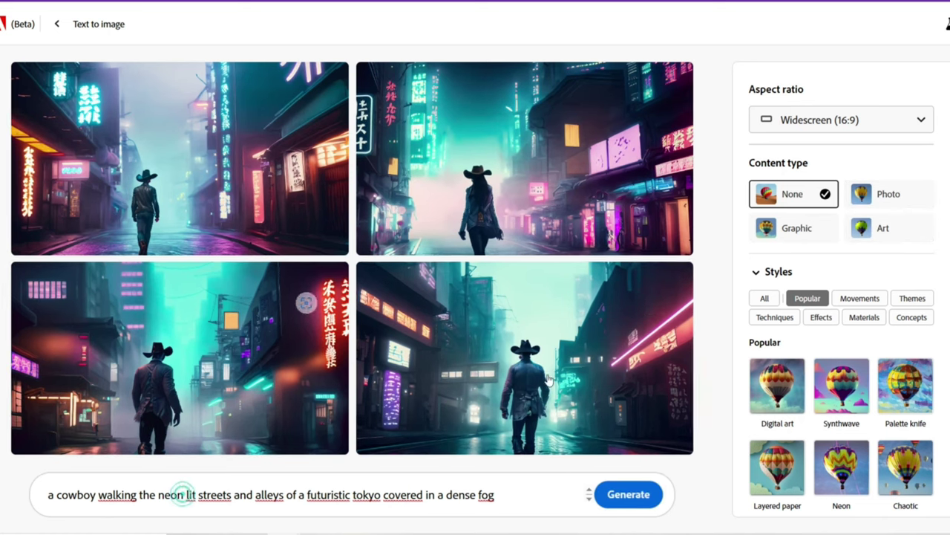
{"action": "left_click", "coordinate": [884, 198]}
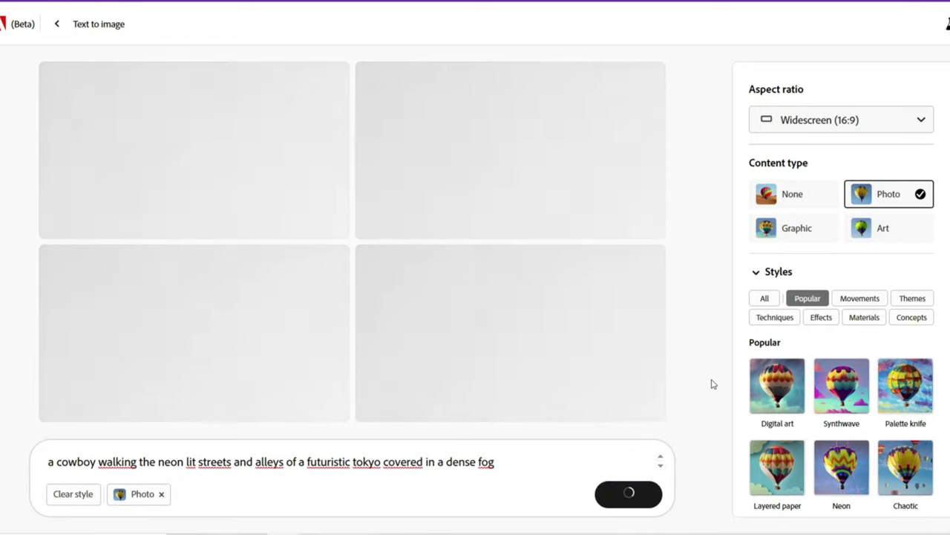
Examine the four photo-type cowboy images enlarged one after another, and close the preview.
{"action": "left_click", "coordinate": [510, 338]}
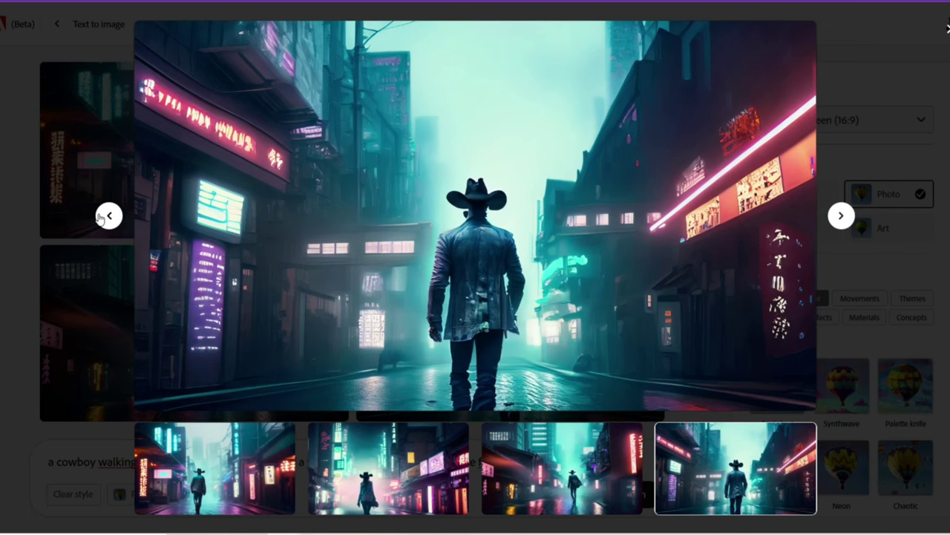
{"action": "left_click", "coordinate": [109, 216]}
{"action": "left_click", "coordinate": [109, 216]}
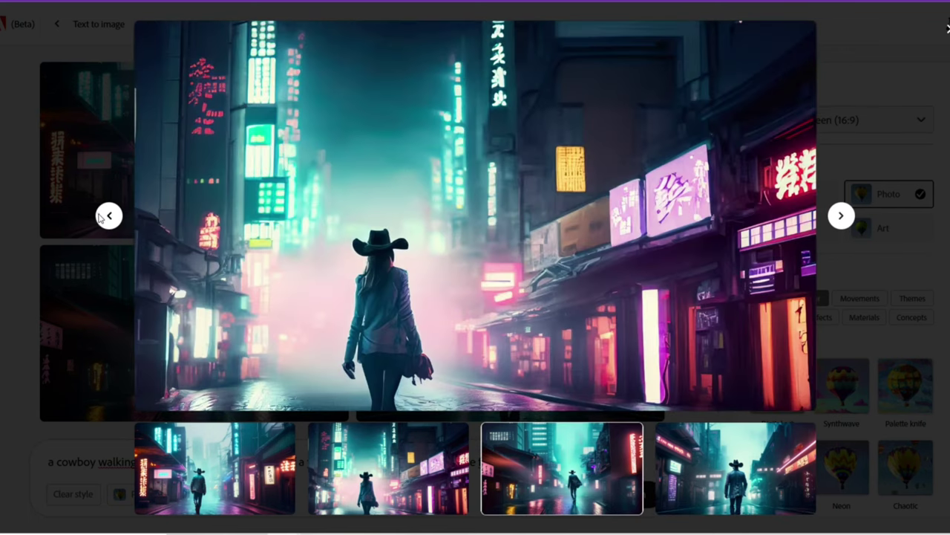
{"action": "left_click", "coordinate": [101, 216]}
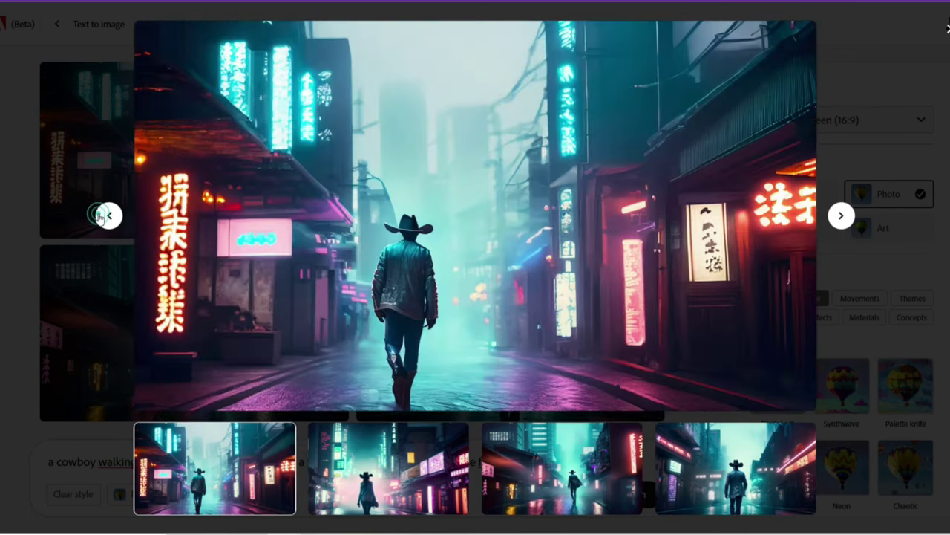
{"action": "left_click", "coordinate": [842, 216]}
{"action": "left_click", "coordinate": [842, 216]}
{"action": "left_click", "coordinate": [842, 216]}
{"action": "left_click", "coordinate": [947, 28]}
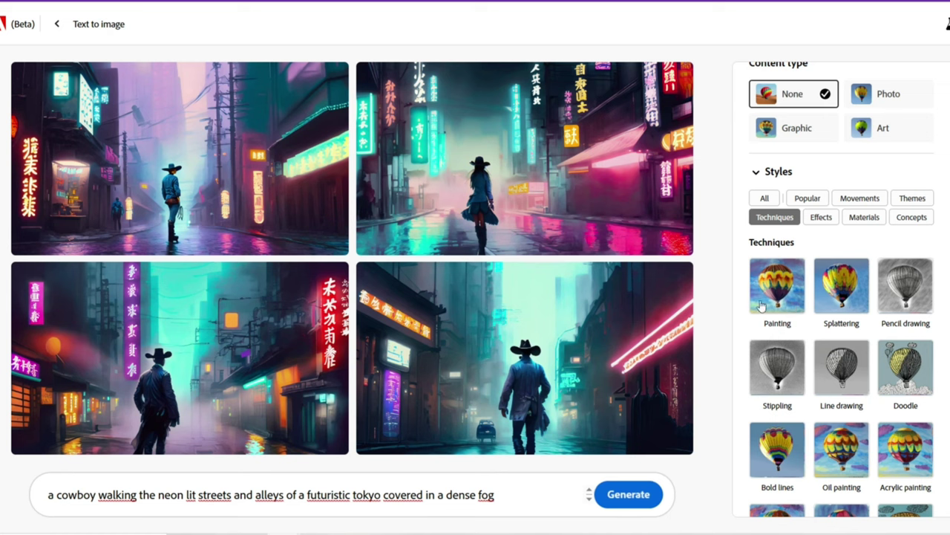
Apply the Steampunk style from the full list of styles and regenerate the cowboy images.
{"action": "scroll", "coordinate": [762, 306], "scroll_direction": "up", "scroll_amount": 1}
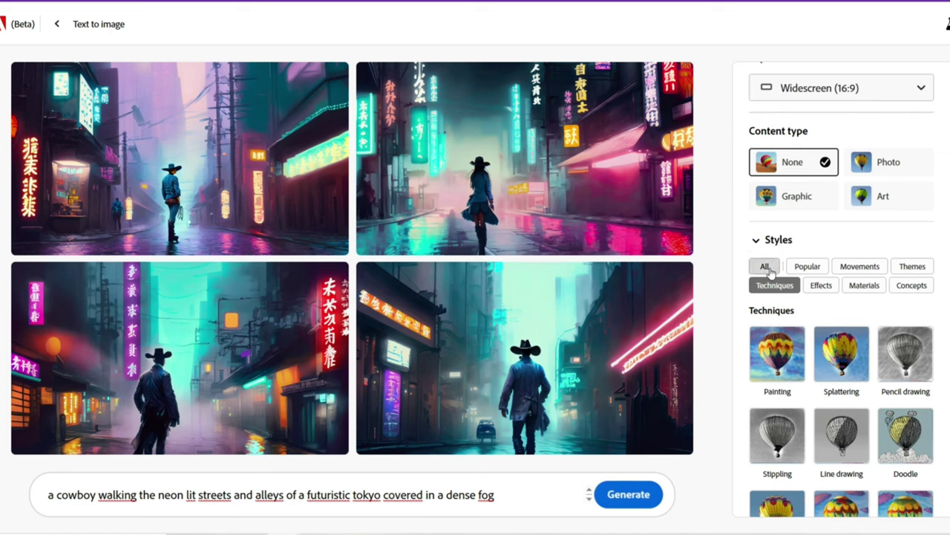
{"action": "left_click", "coordinate": [764, 267]}
{"action": "left_click", "coordinate": [776, 361]}
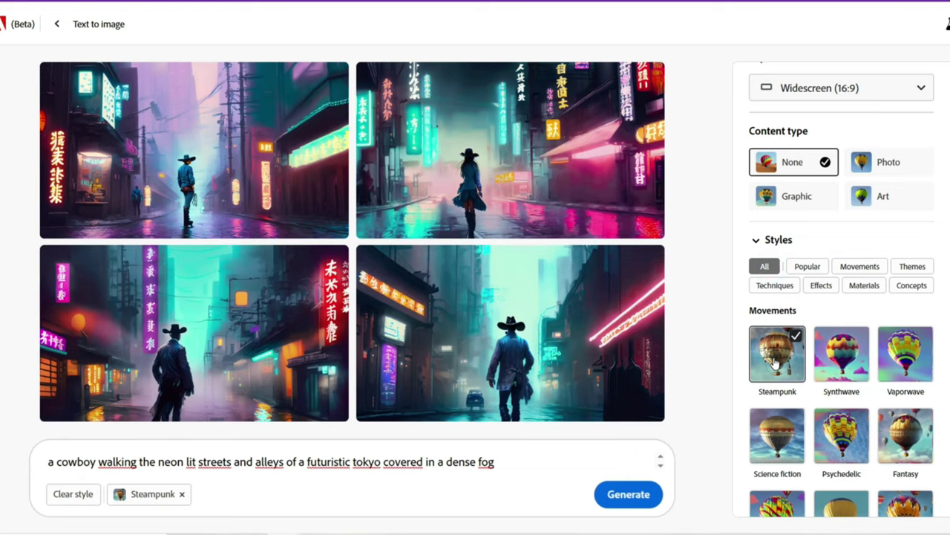
{"action": "left_click", "coordinate": [622, 496]}
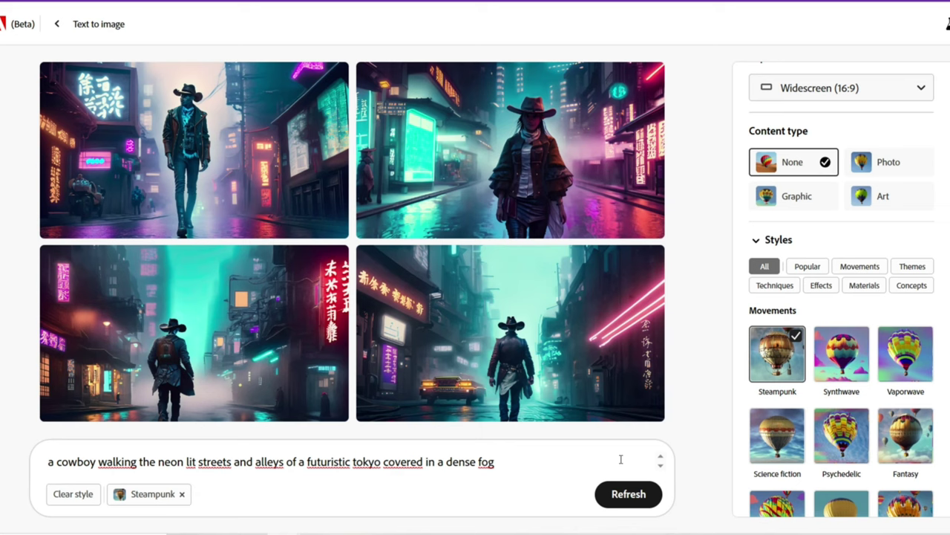
Examine the first two Steampunk cowboy images enlarged, close the preview, and look through the Effects styles.
{"action": "left_click", "coordinate": [213, 178]}
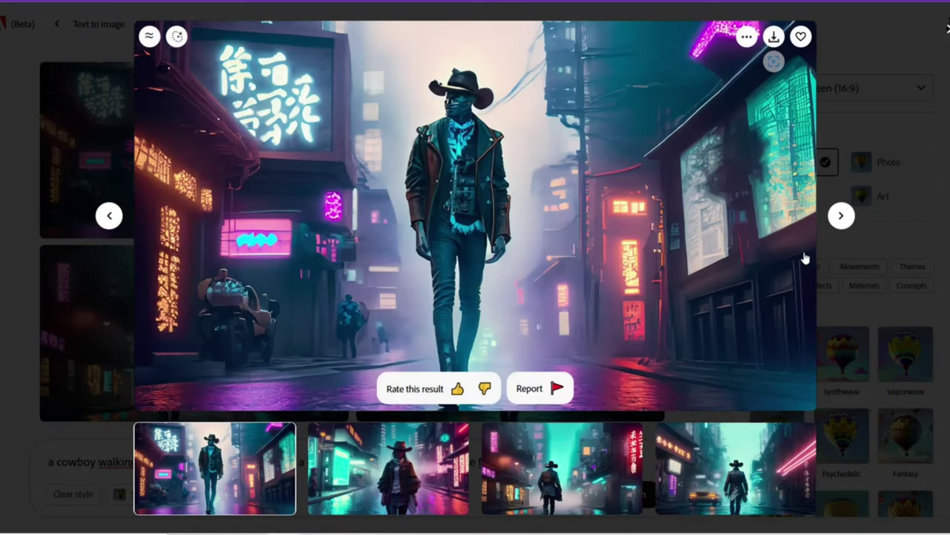
{"action": "left_click", "coordinate": [841, 216]}
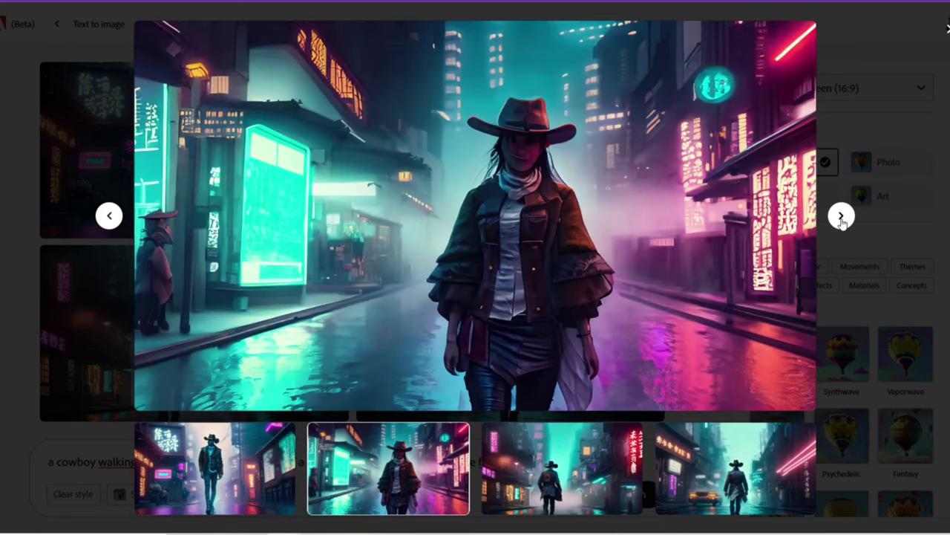
{"action": "mouse_move", "coordinate": [537, 235]}
{"action": "key", "text": "Escape"}
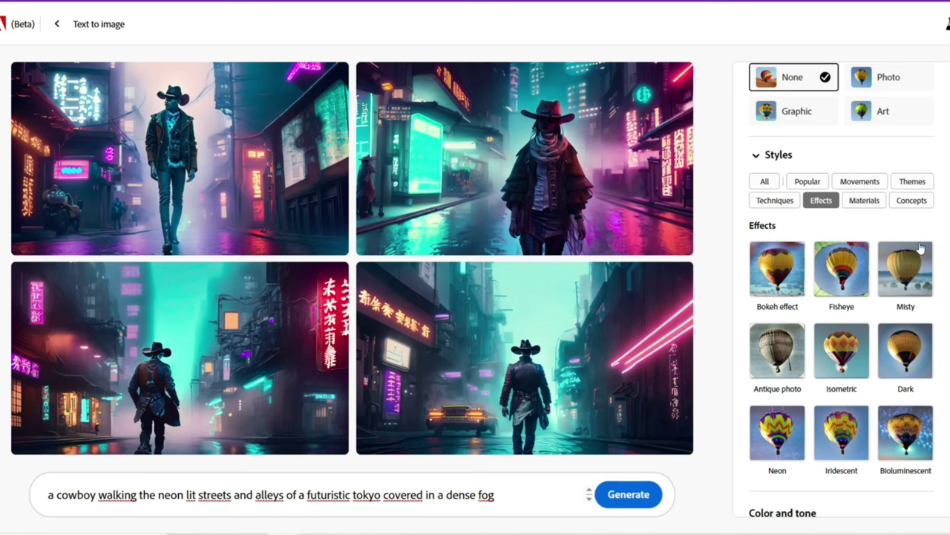
{"action": "scroll", "coordinate": [809, 203], "scroll_direction": "down", "scroll_amount": 3}
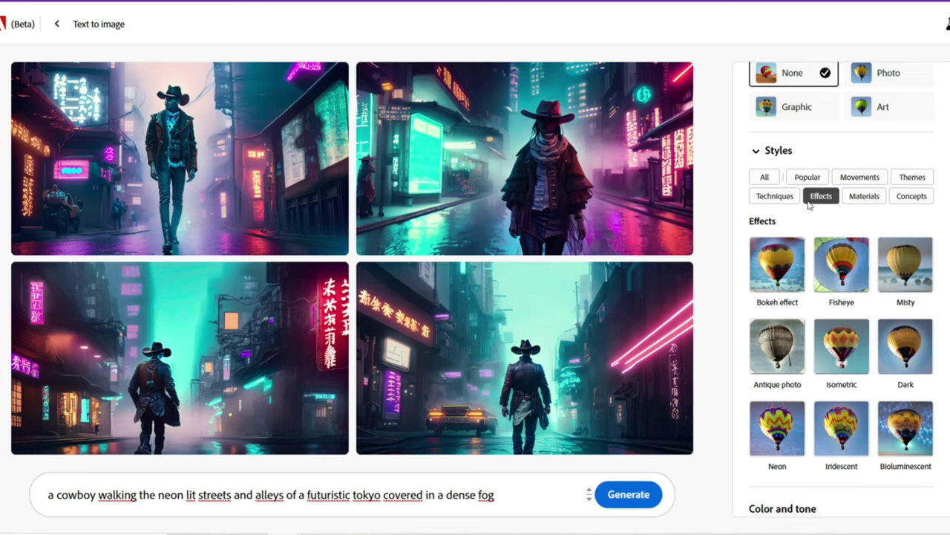
{"action": "scroll", "coordinate": [840, 399], "scroll_direction": "up", "scroll_amount": 5}
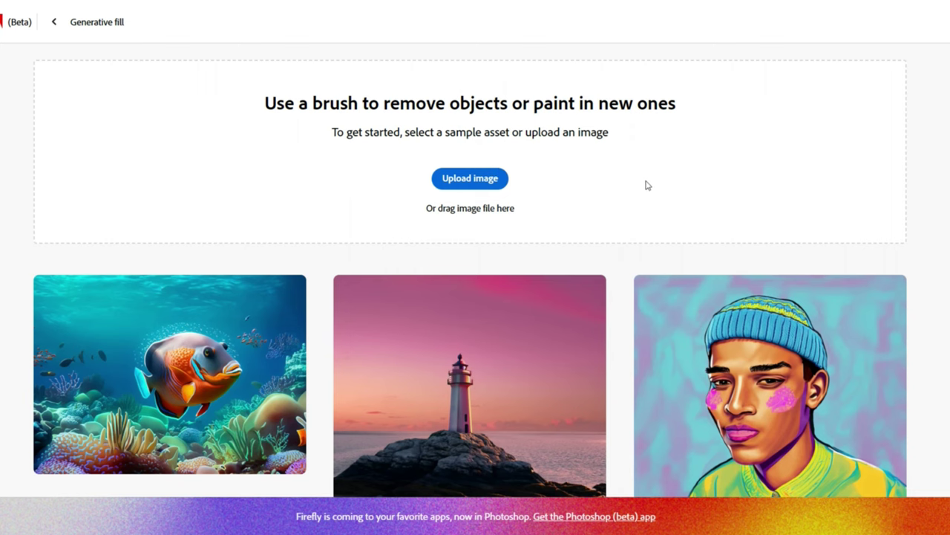
Browse the Generative fill sample images and preview the astronaut, orange-jacket portrait and curved house examples.
{"action": "scroll", "coordinate": [646, 186], "scroll_direction": "down", "scroll_amount": 5}
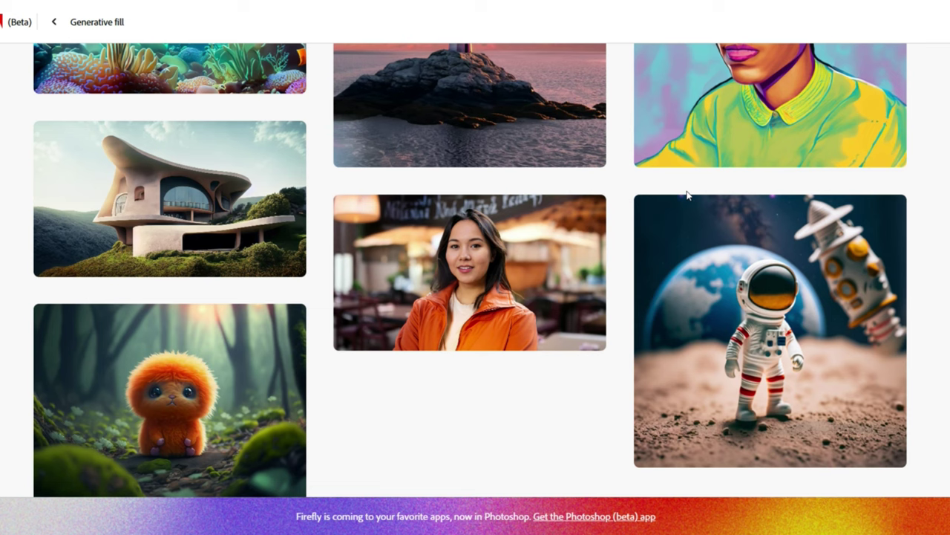
{"action": "scroll", "coordinate": [687, 195], "scroll_direction": "up", "scroll_amount": 2}
{"action": "scroll", "coordinate": [688, 195], "scroll_direction": "down", "scroll_amount": 2}
{"action": "mouse_move", "coordinate": [712, 275]}
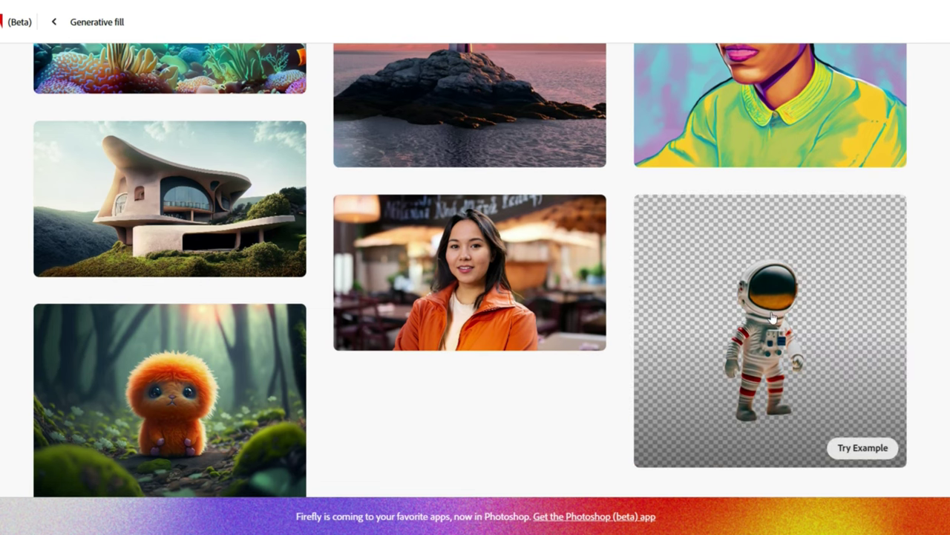
{"action": "mouse_move", "coordinate": [453, 336]}
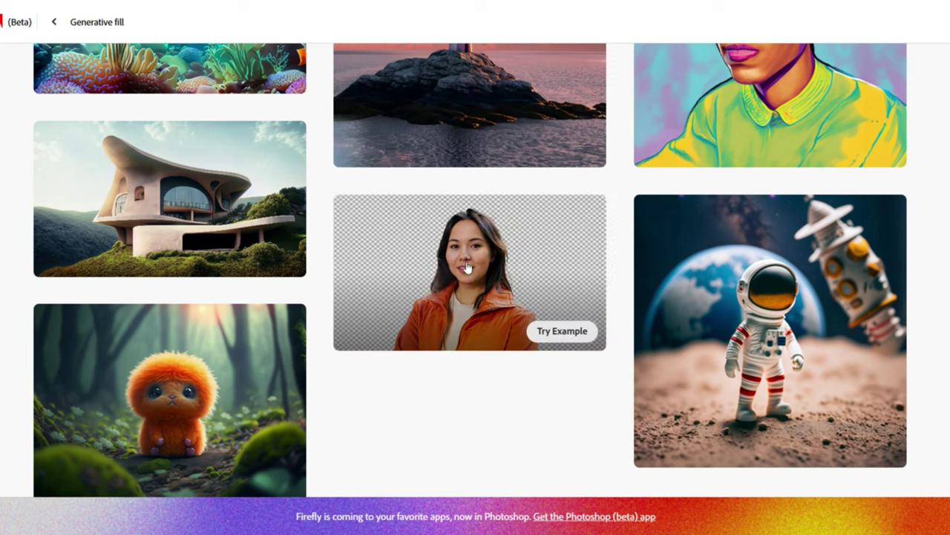
{"action": "mouse_move", "coordinate": [132, 441]}
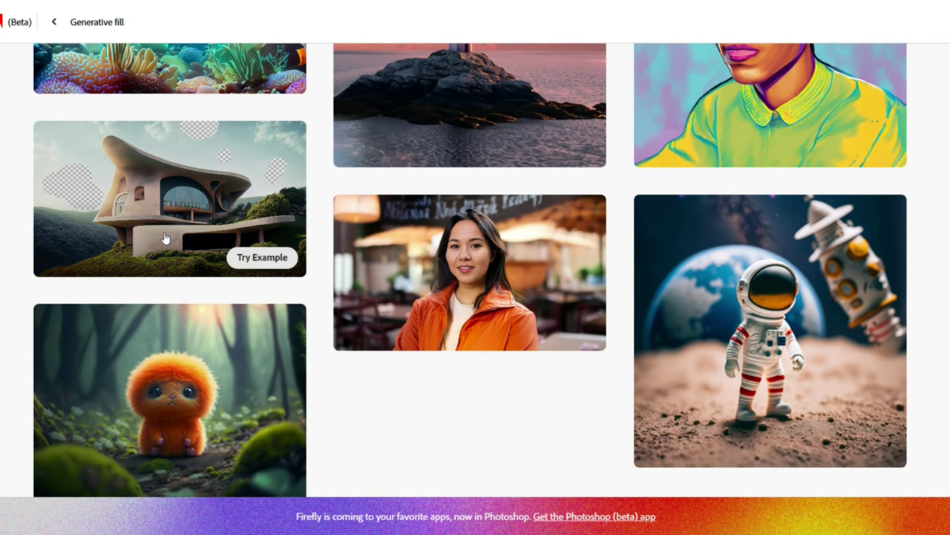
{"action": "scroll", "coordinate": [618, 256], "scroll_direction": "up", "scroll_amount": 5}
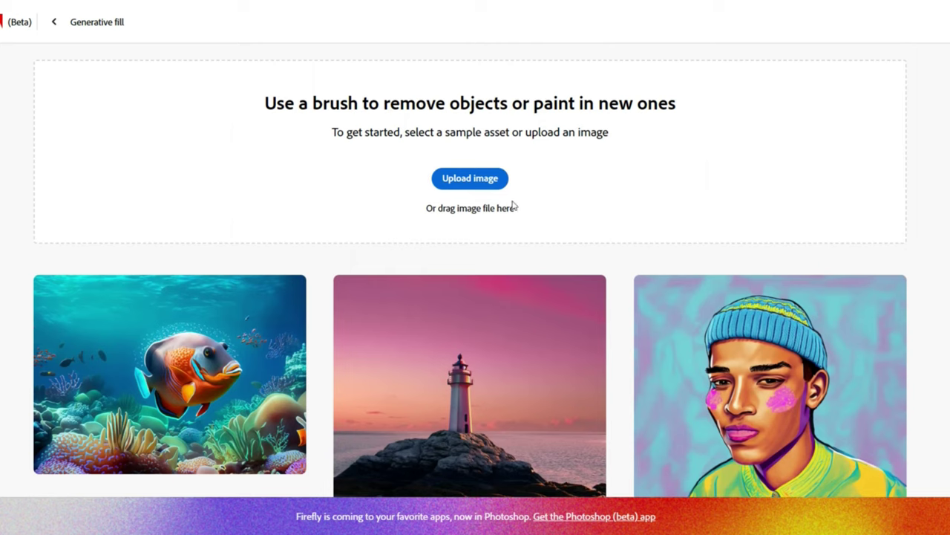
Upload the Dessert image from the Adobe Firefly folder for Generative fill.
{"action": "left_click", "coordinate": [479, 183]}
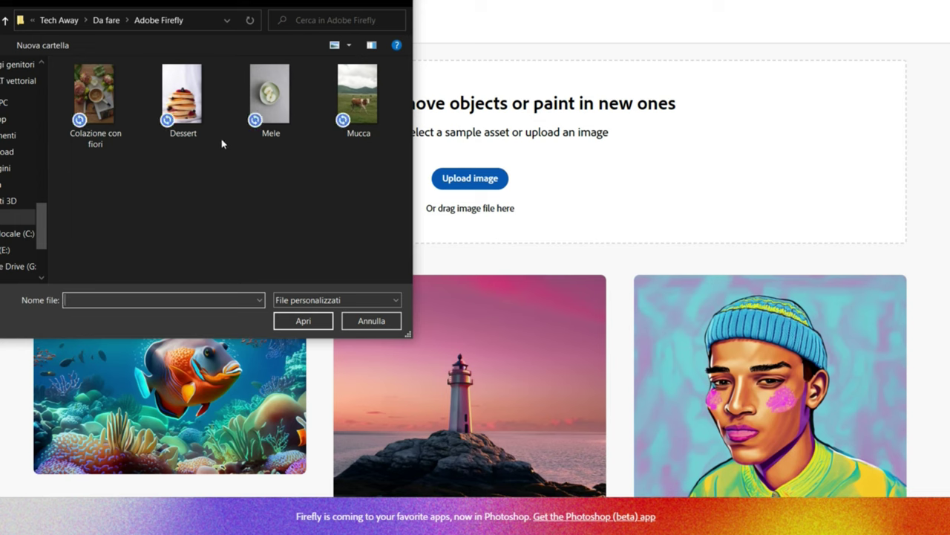
{"action": "left_click", "coordinate": [182, 100]}
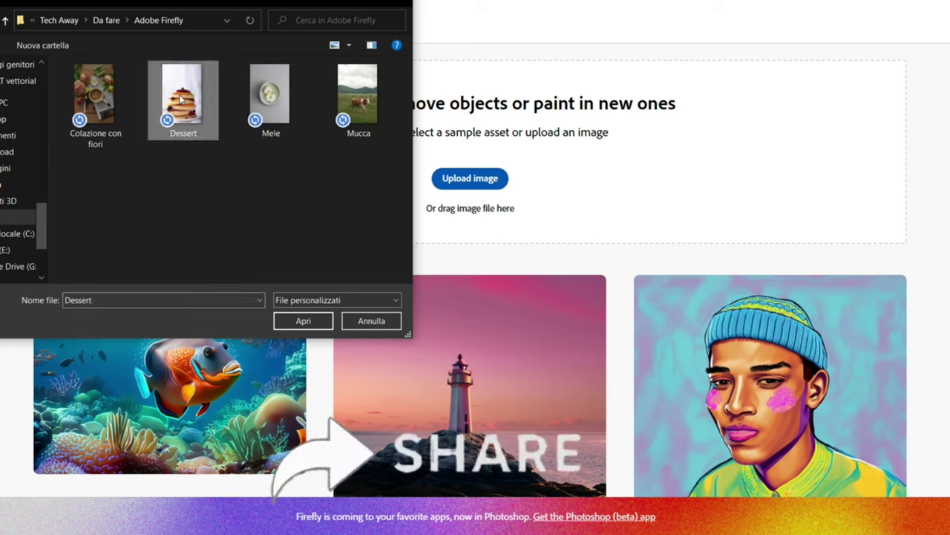
{"action": "left_click", "coordinate": [312, 320]}
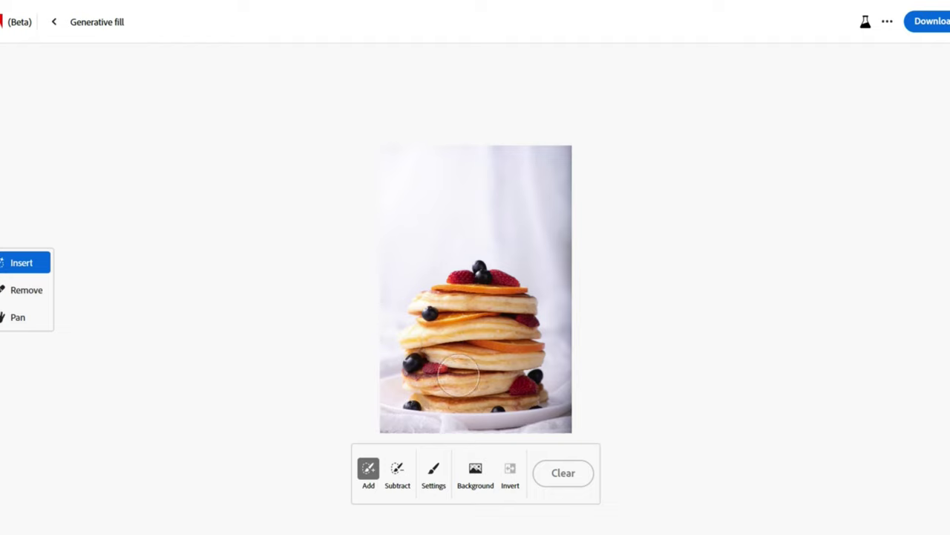
Reduce the size of the Add brush for the pancake image and close the brush settings.
{"action": "left_click", "coordinate": [433, 468]}
{"action": "left_click_drag", "start_coordinate": [411, 354], "coordinate": [408, 356]}
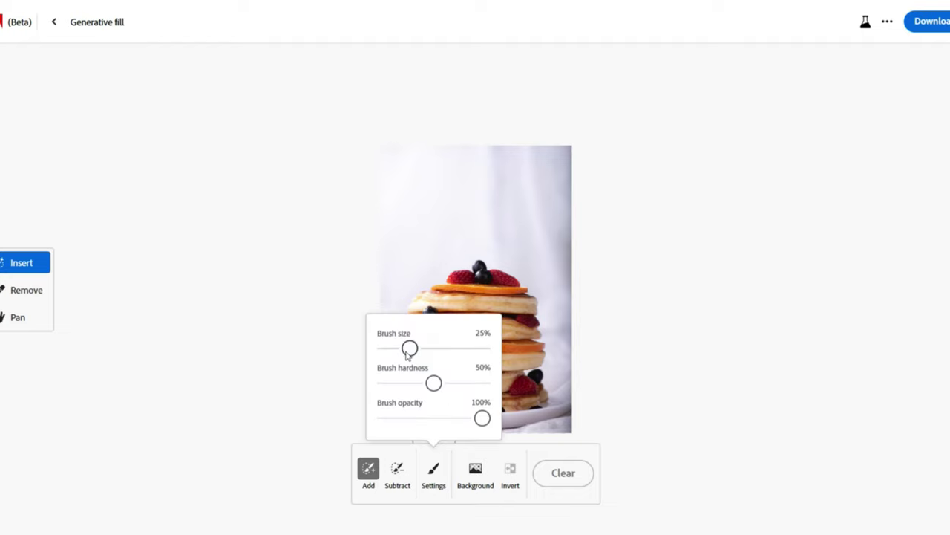
{"action": "left_click", "coordinate": [208, 302]}
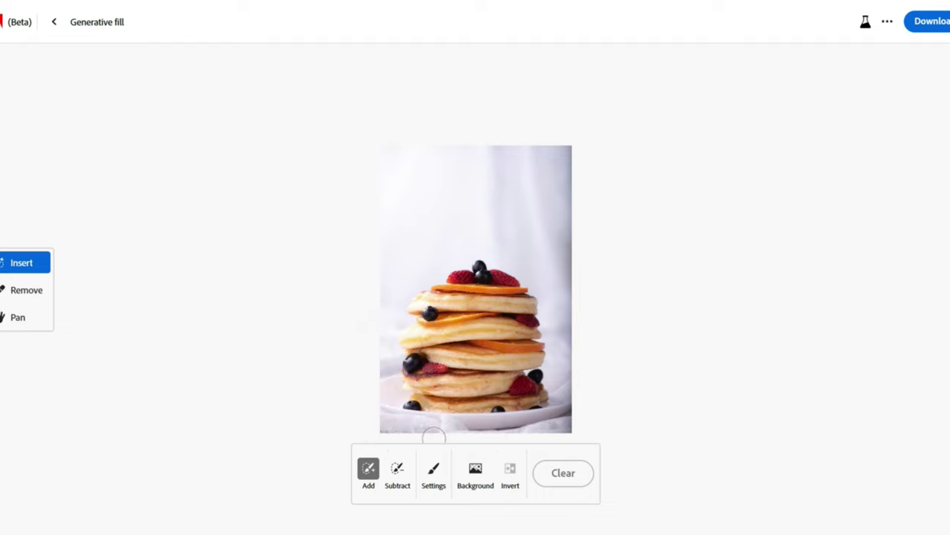